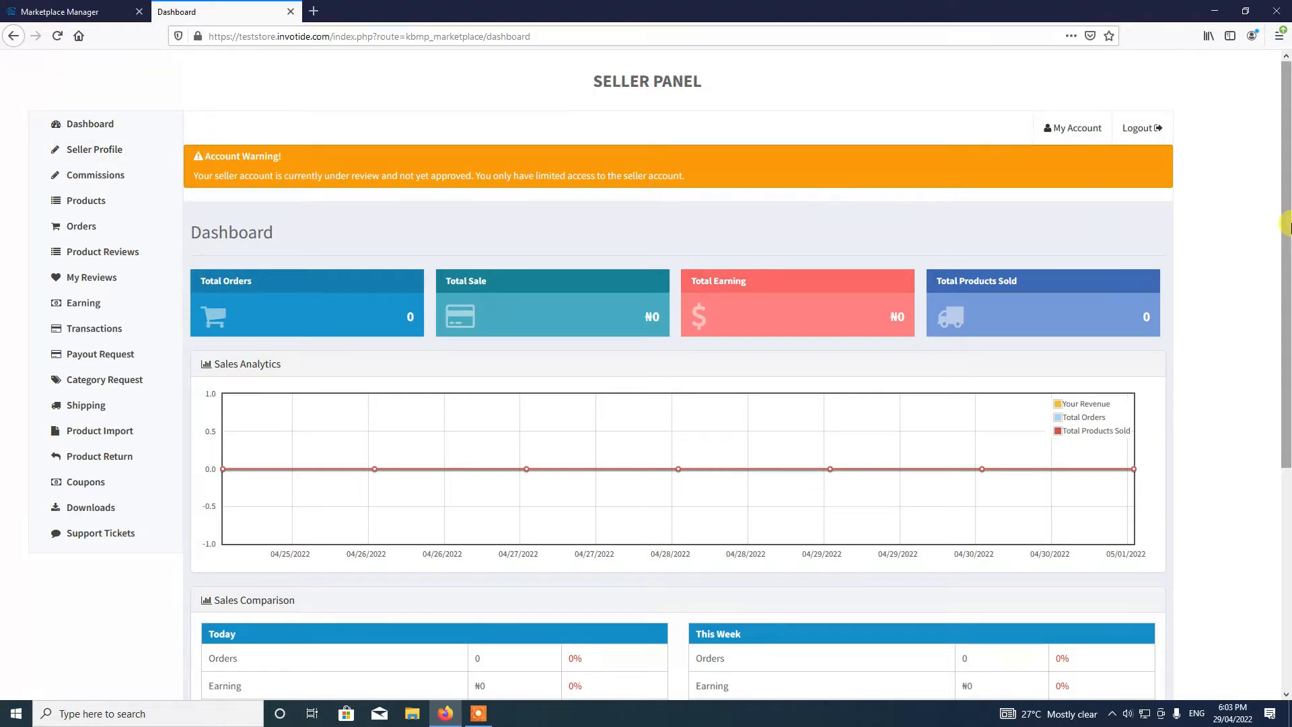
- Open the Seller Profile page and enter the shop title 'ABC Store'
left_click_drag(1287, 227, 1287, 304)
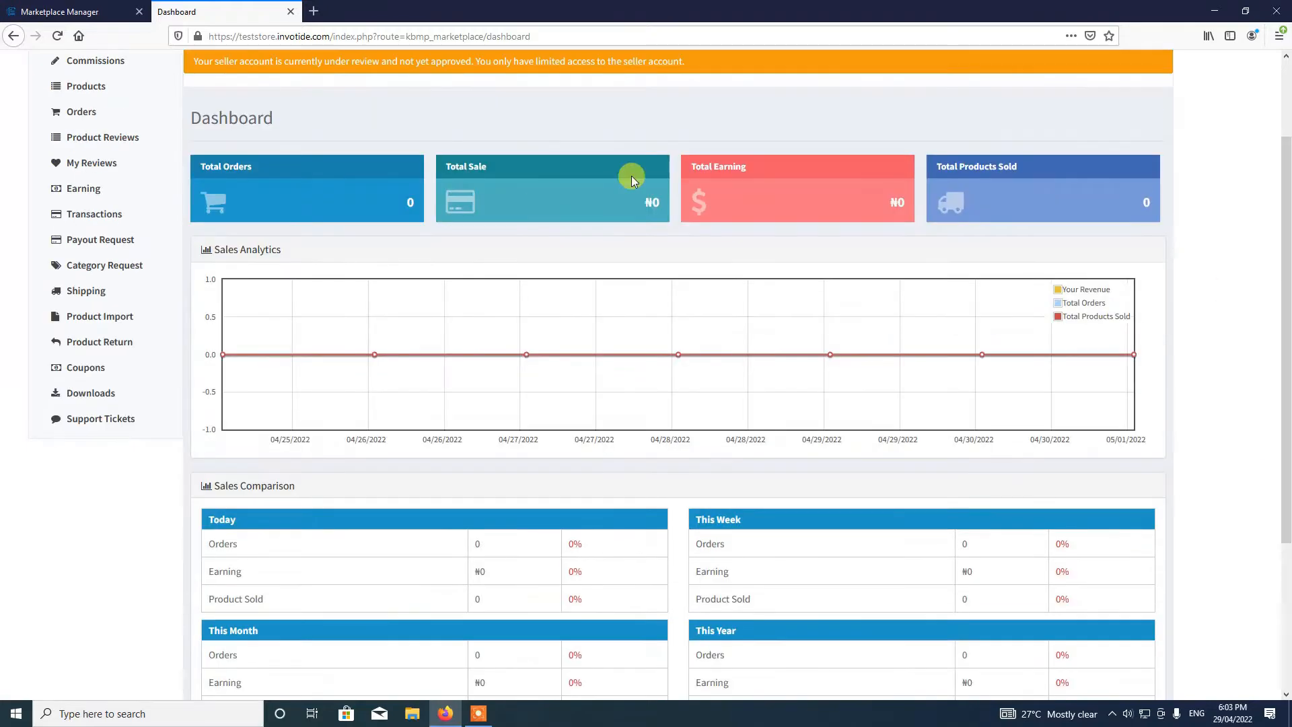
left_click_drag(1287, 198, 1287, 161)
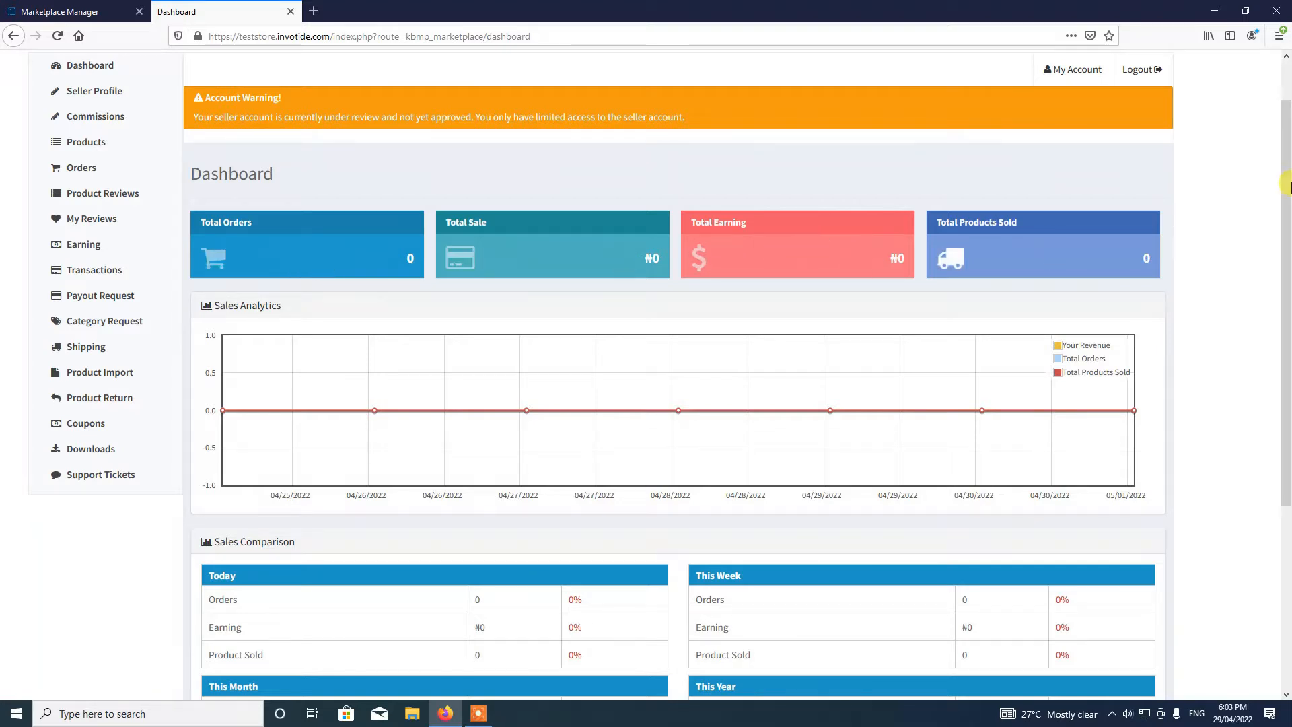
scroll(1286, 185, "up", 1)
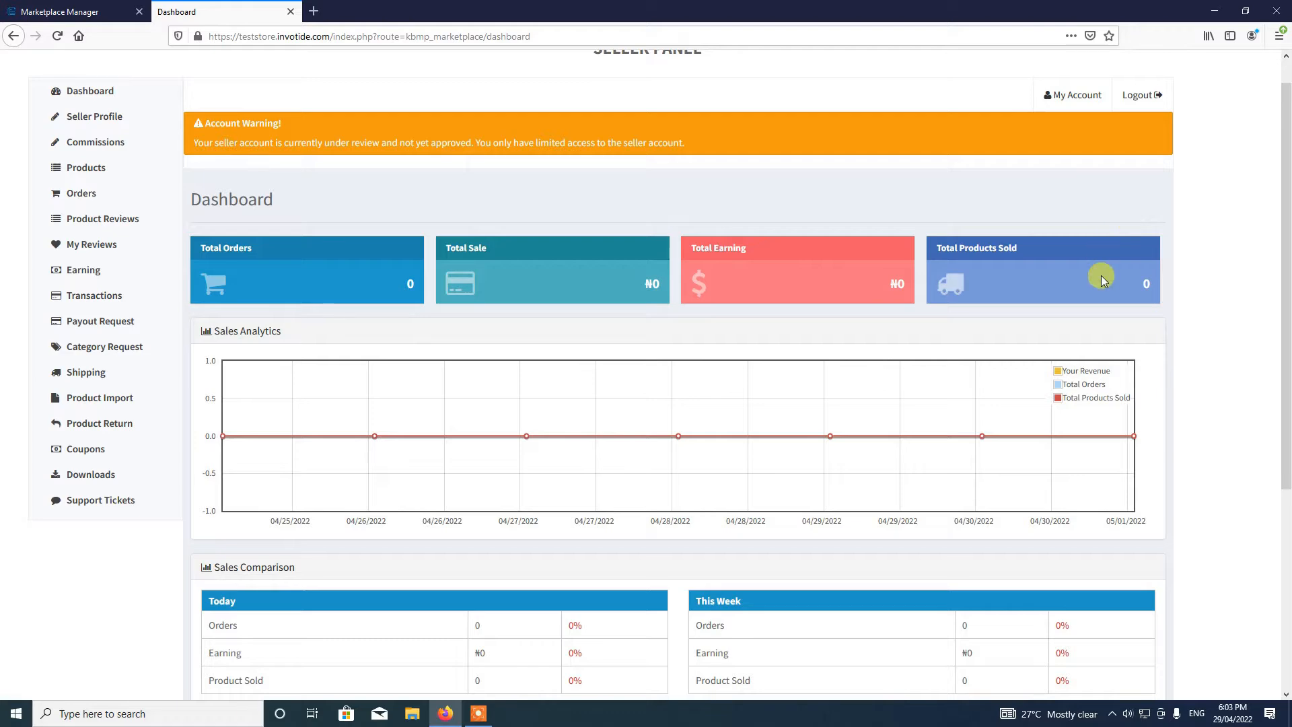
left_click_drag(1282, 233, 1285, 321)
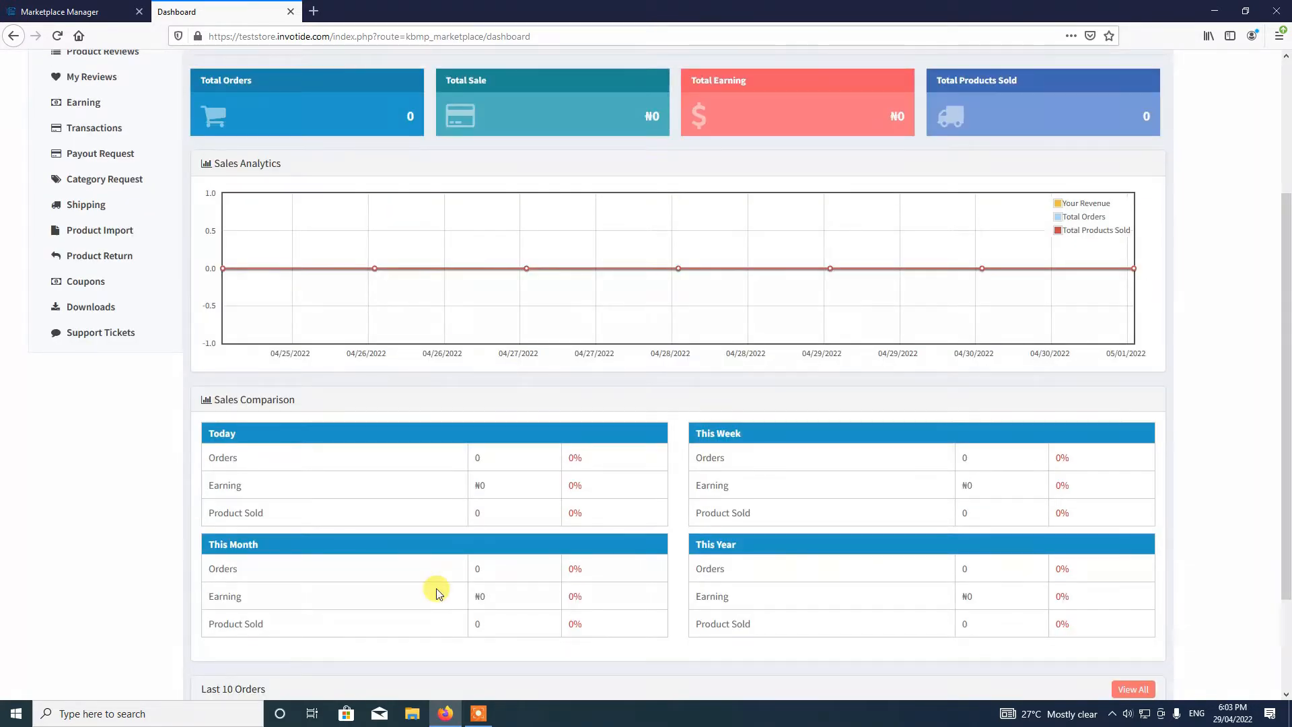
scroll(437, 592, "down", 3)
scroll(434, 591, "up", 6)
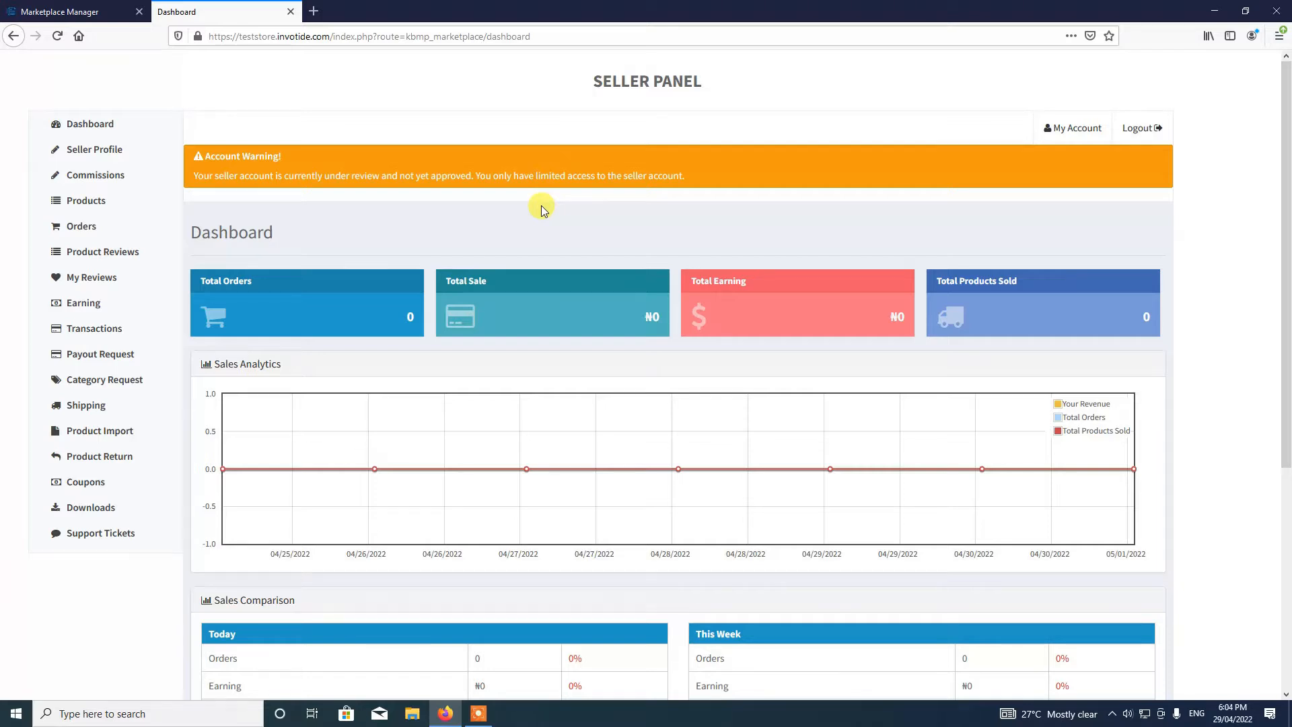
left_click(100, 156)
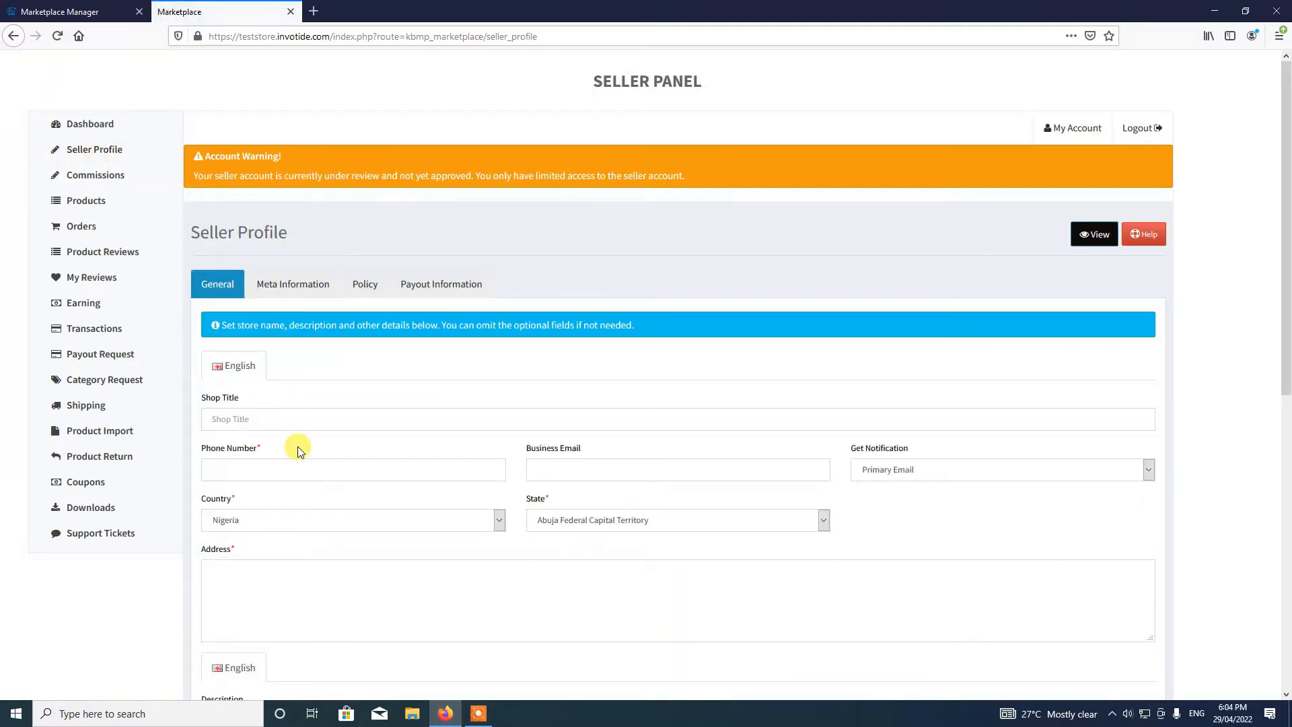
scroll(298, 448, "down", 2)
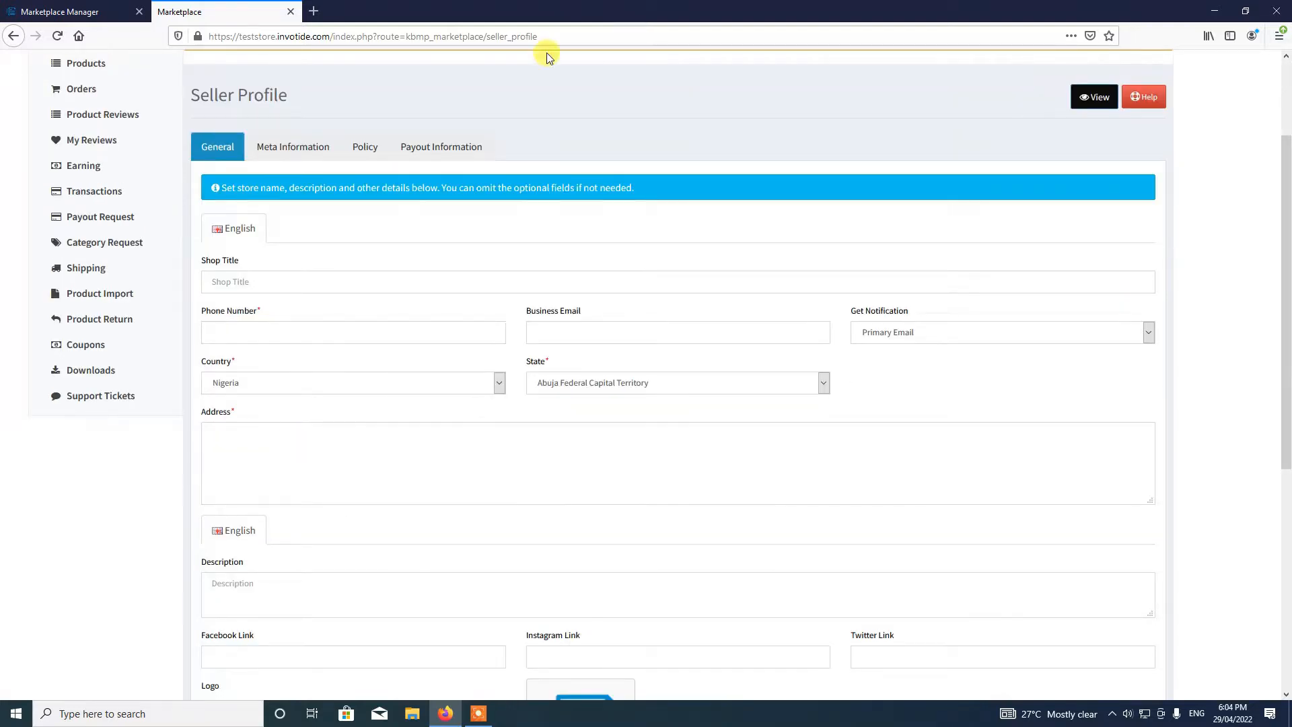
left_click(287, 285)
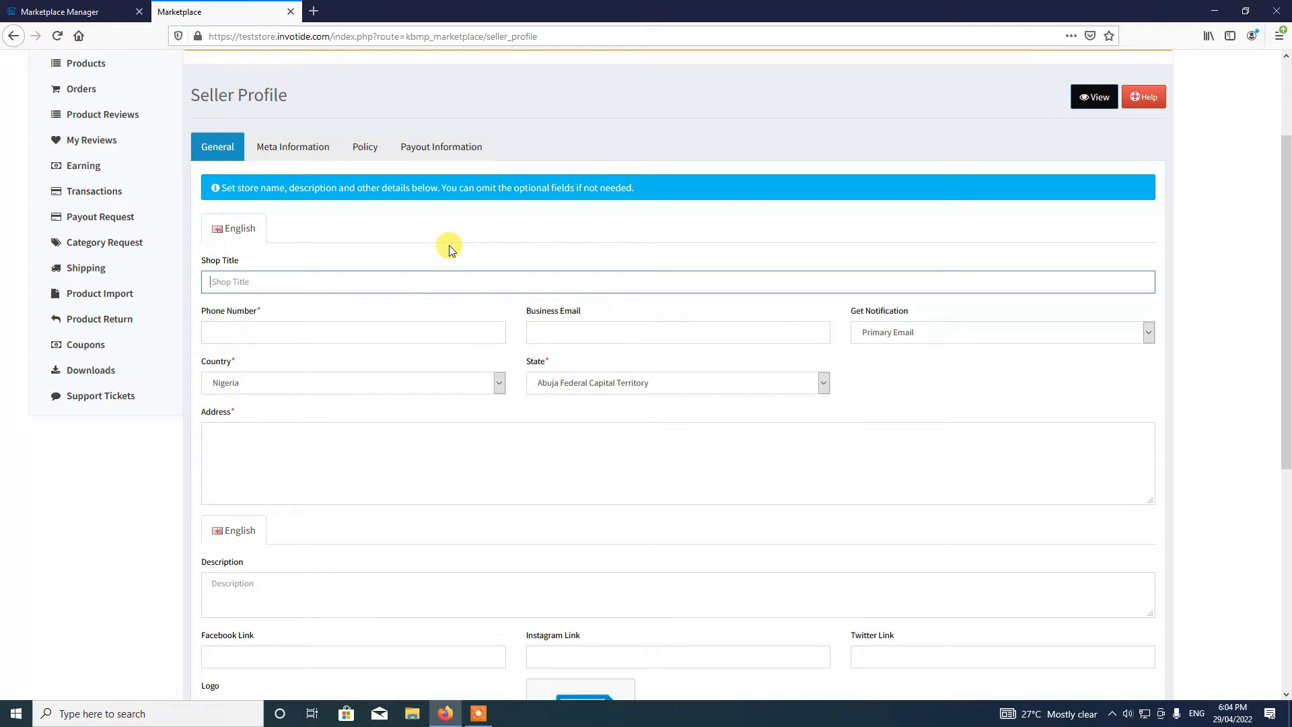
type("ABC Store")
- Fill in the seller's phone number and business email address
left_click(348, 335)
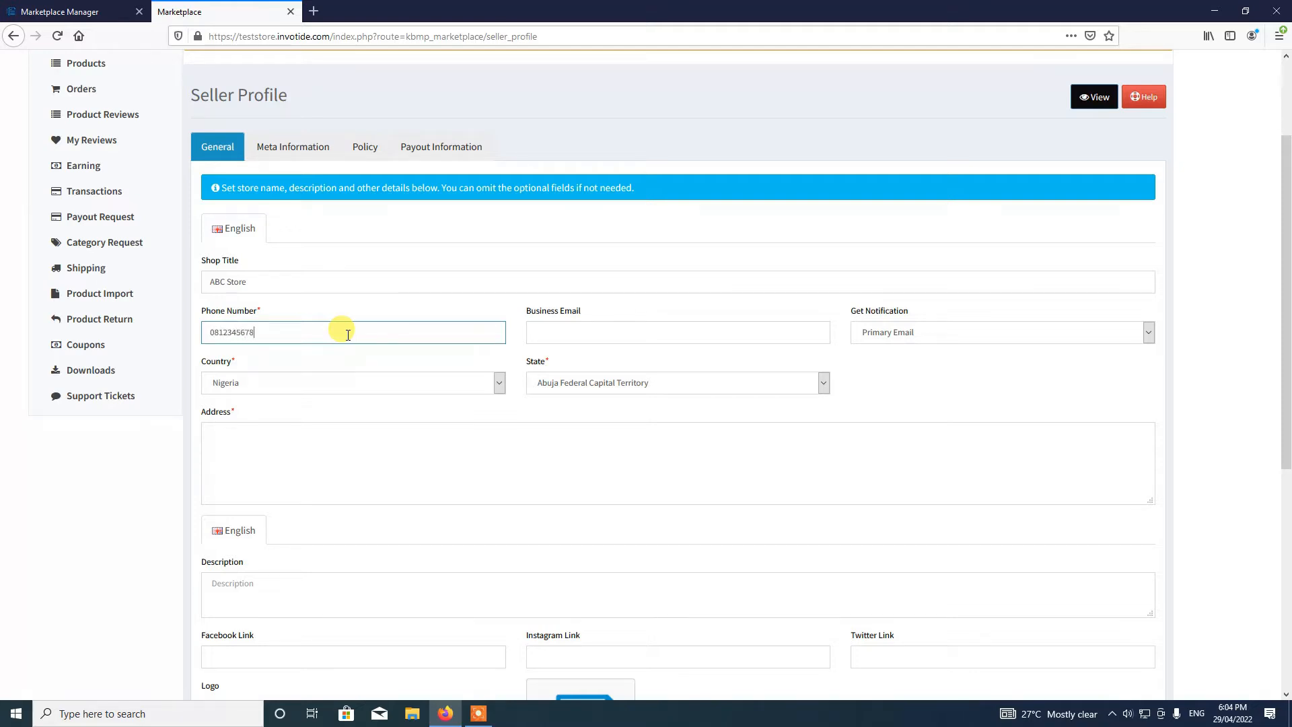
left_click(585, 331)
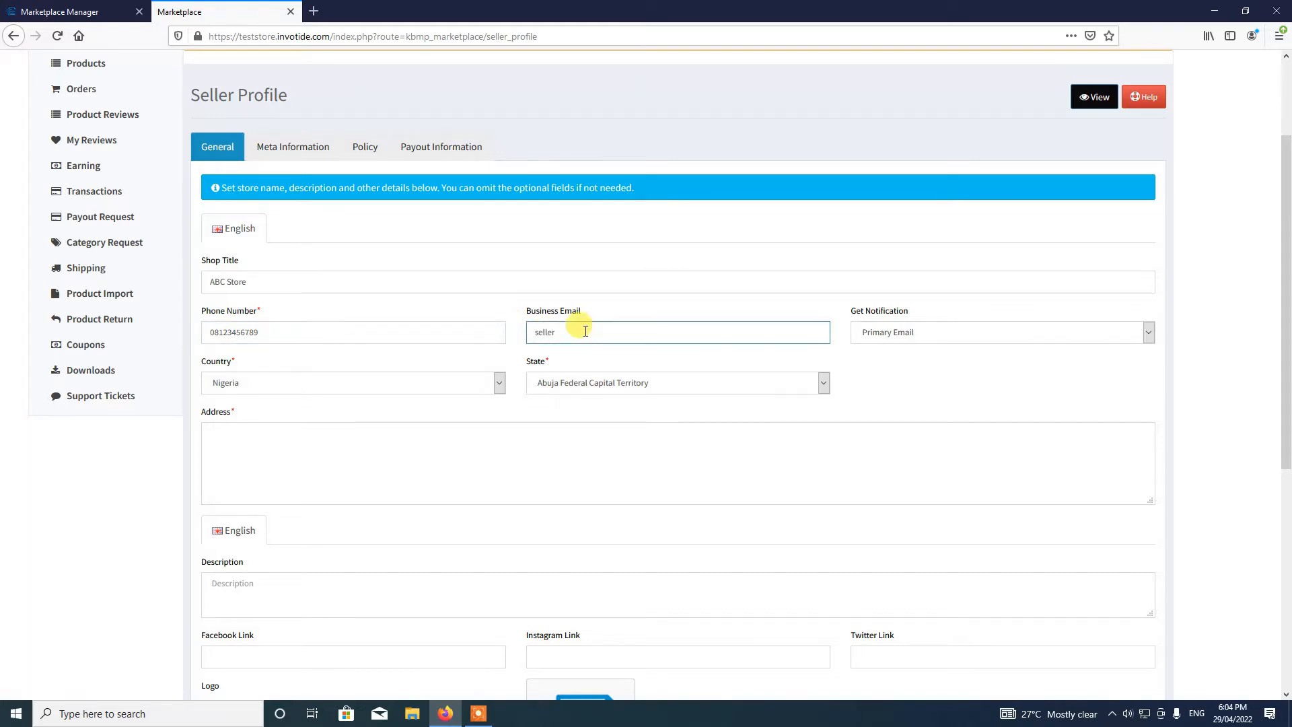
- Send notifications to the Business Email and start typing the store address
left_click(909, 333)
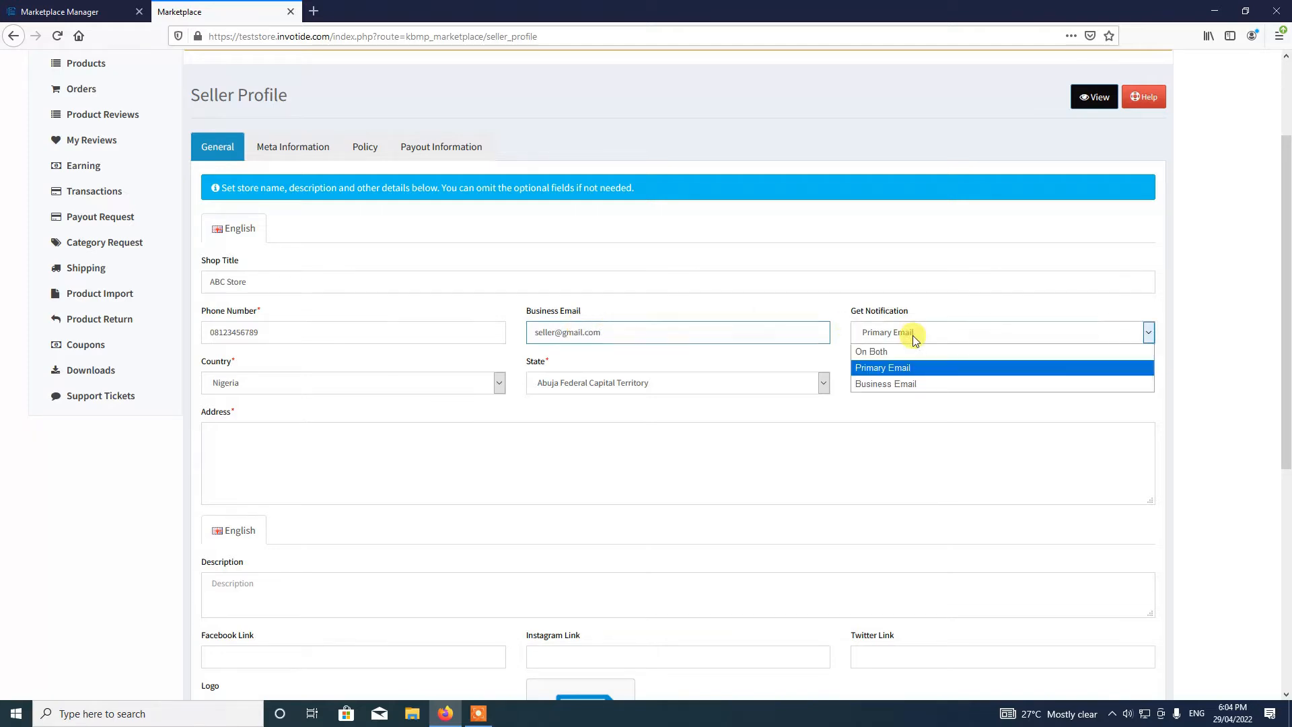
left_click(901, 384)
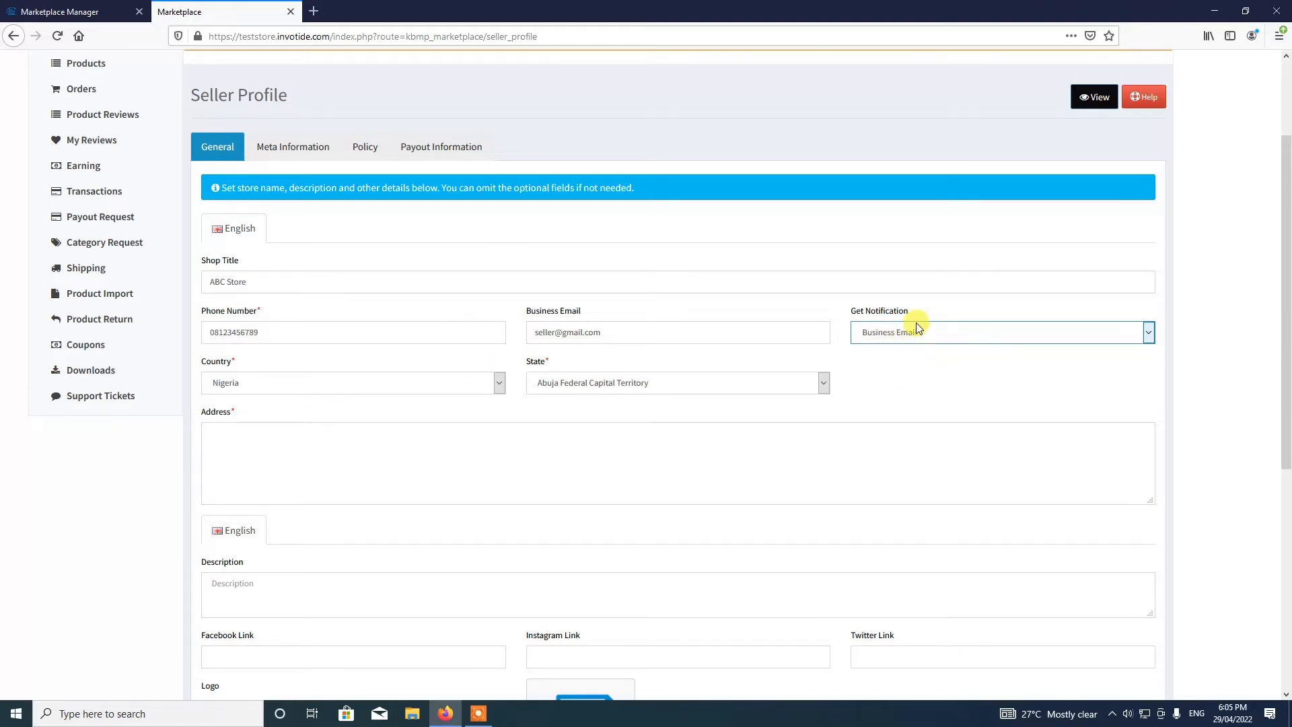
left_click(471, 433)
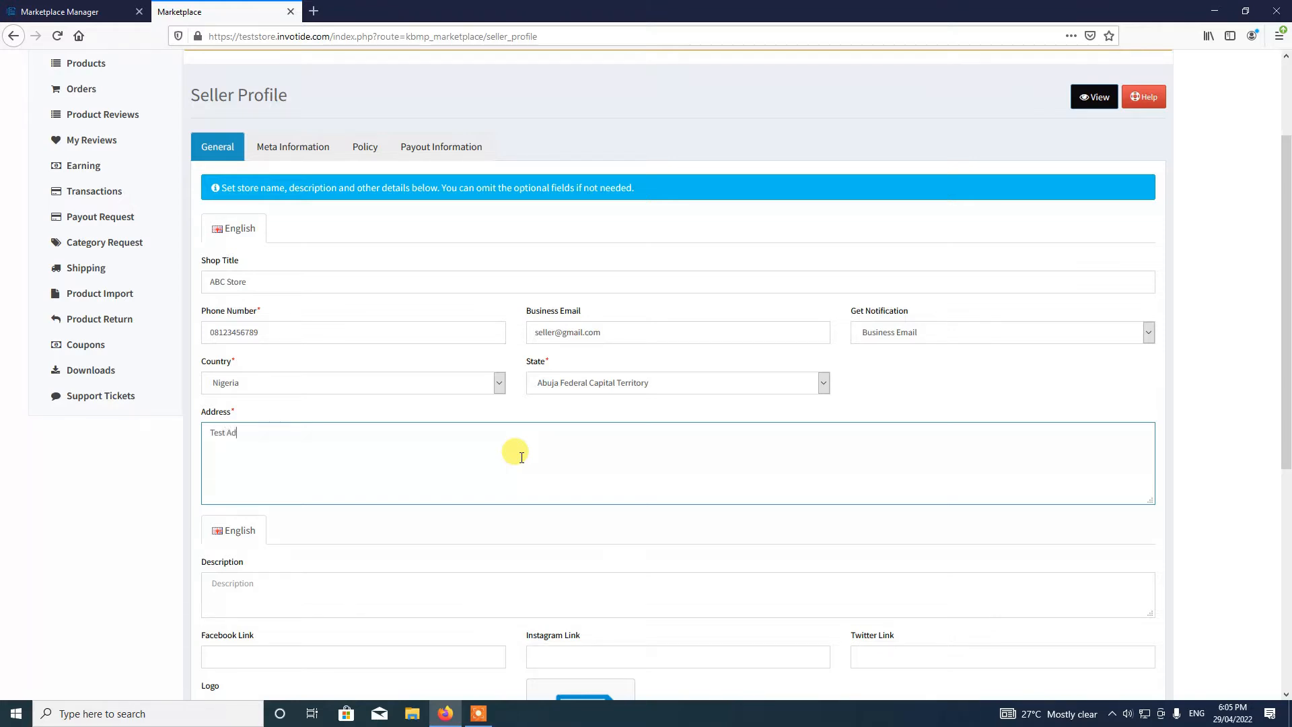
type("dress")
- Enter the store description 'This is a test seller store'
scroll(318, 546, "up", 2)
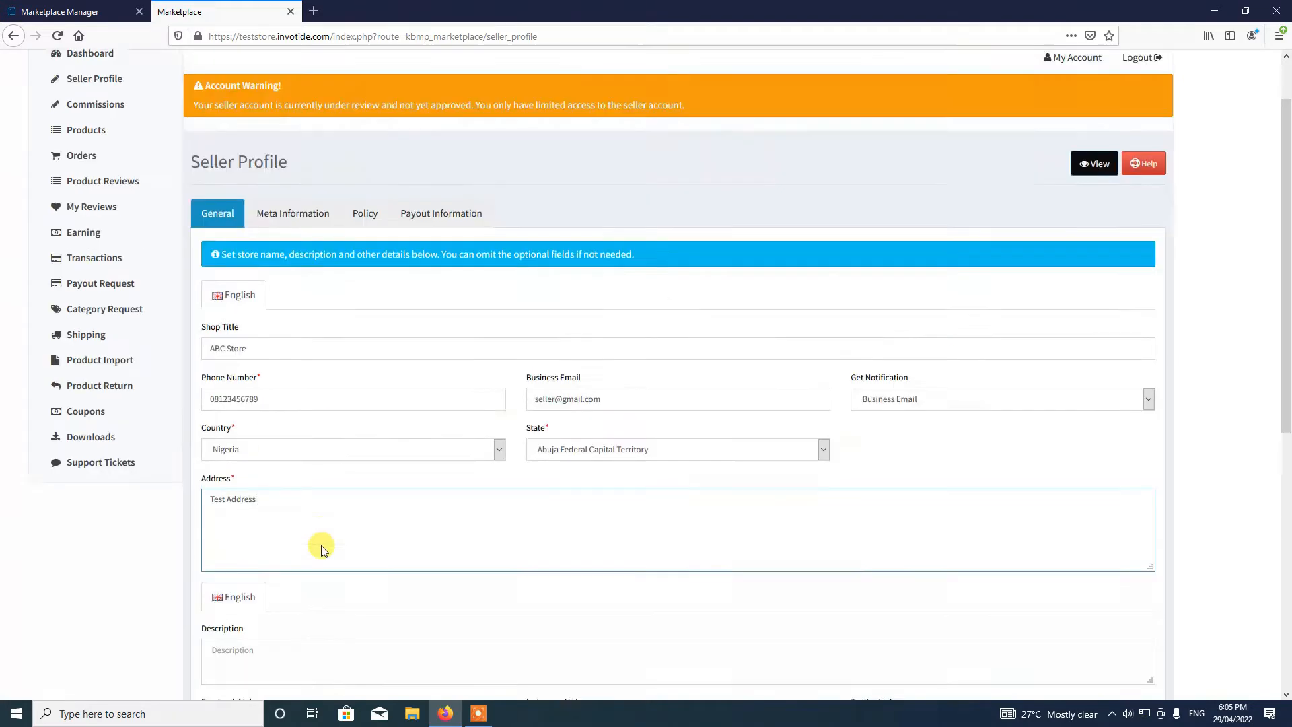
scroll(318, 542, "down", 3)
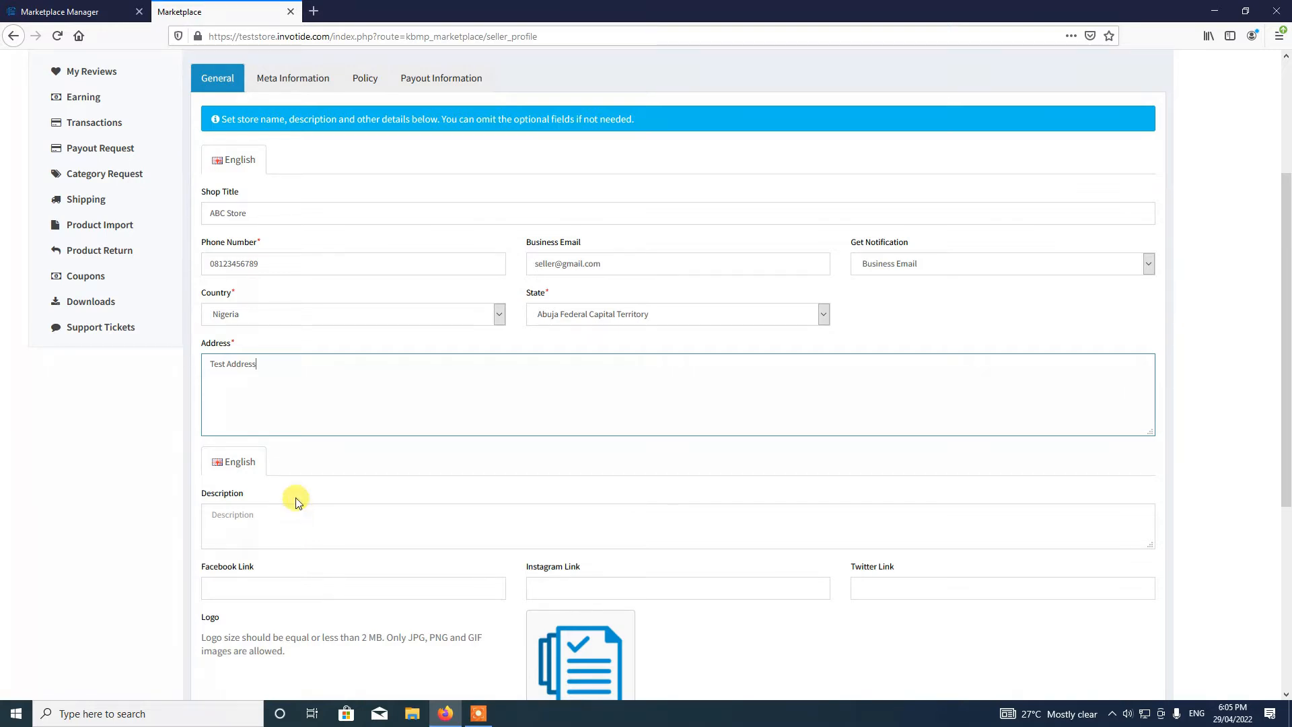
left_click(277, 507)
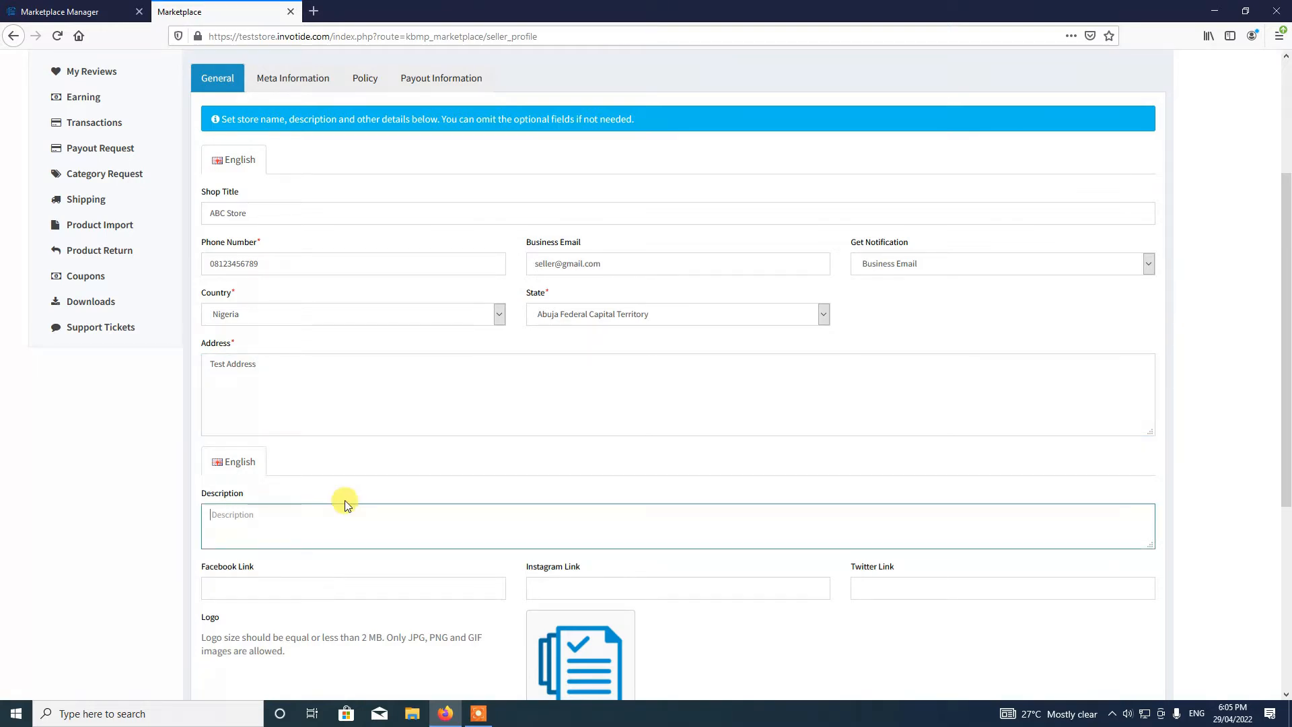
type("This is a test seller store")
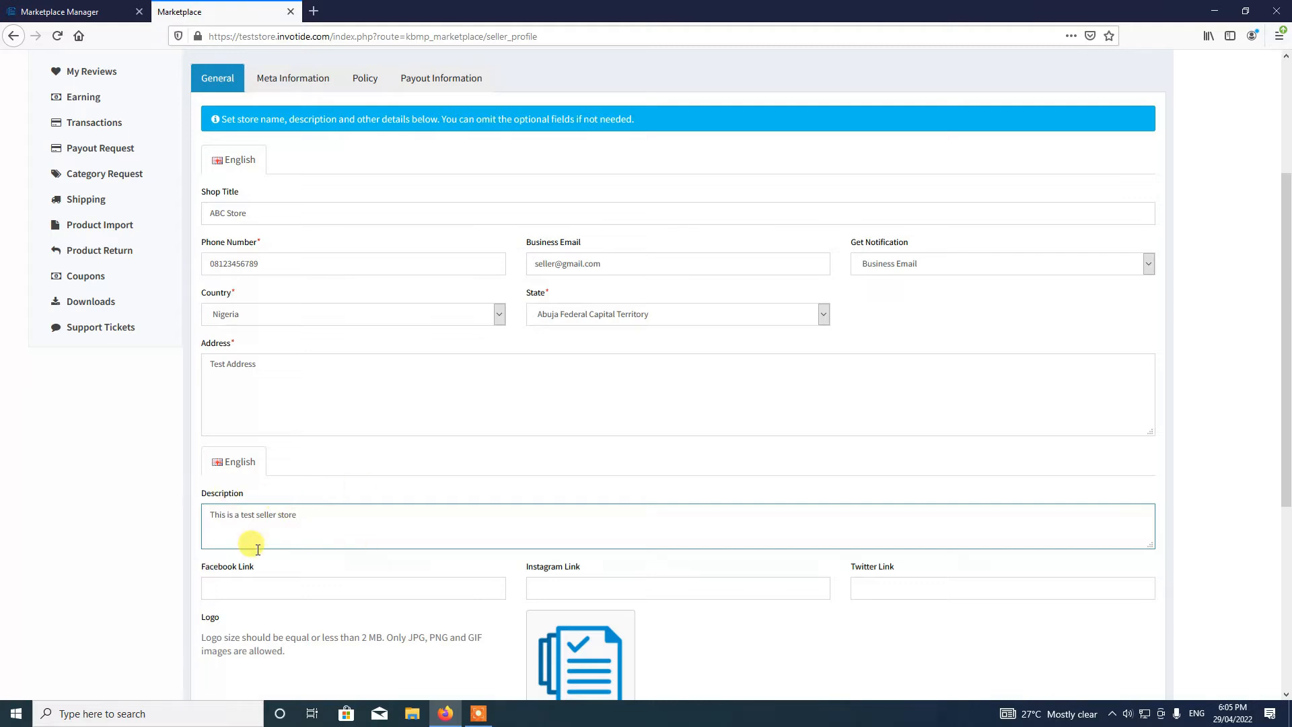
left_click(330, 590)
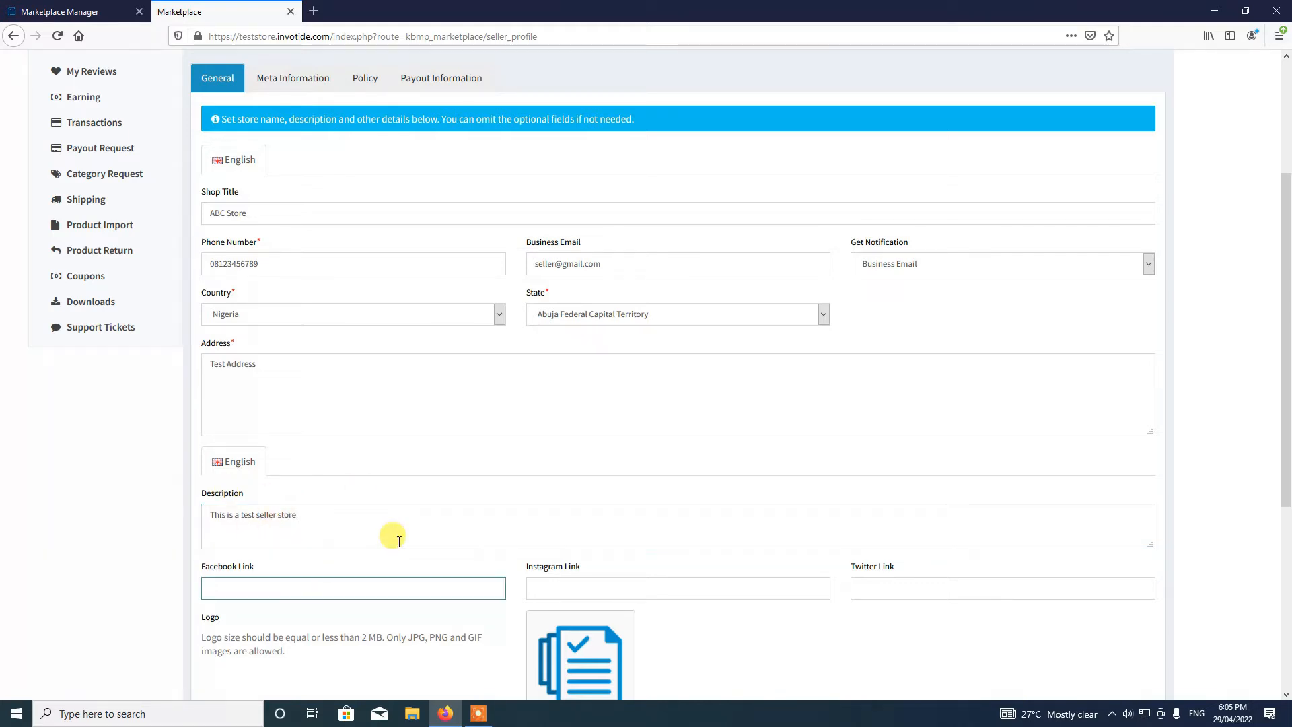
type("https://facebook.com/seller")
left_click(577, 585)
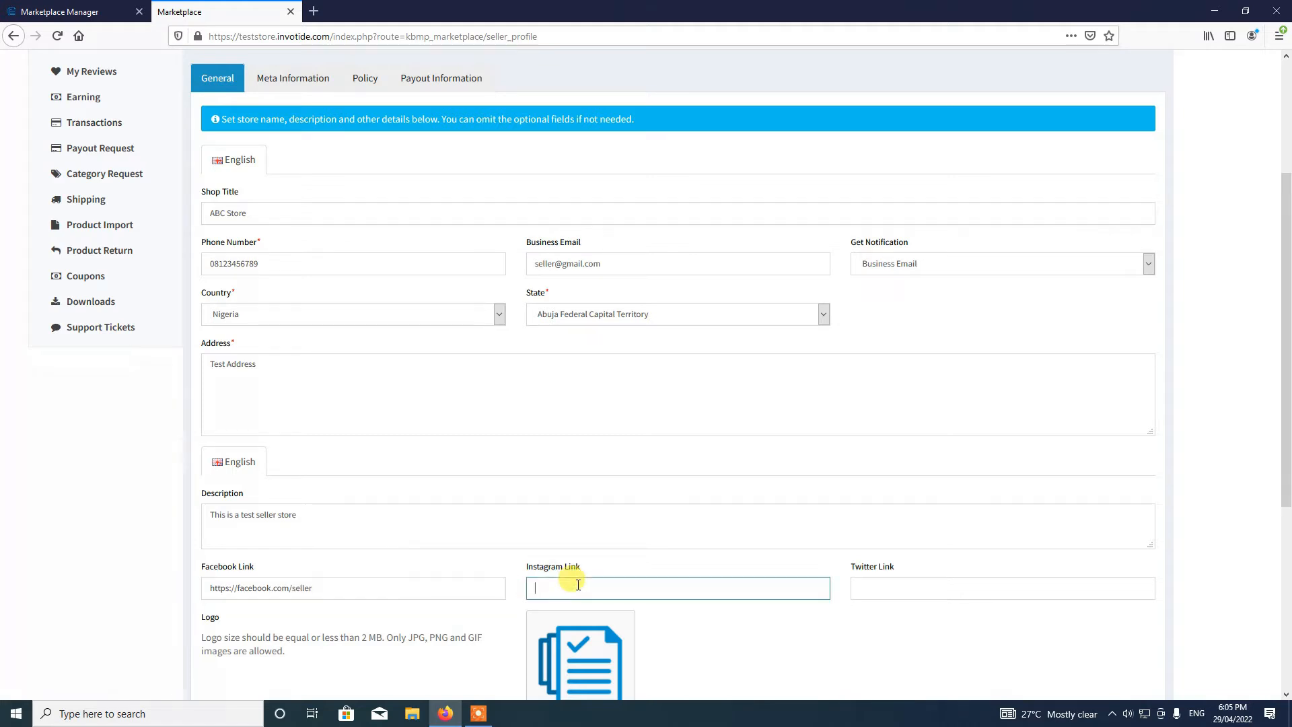
type("https://instagram.com/seller")
left_click(972, 598)
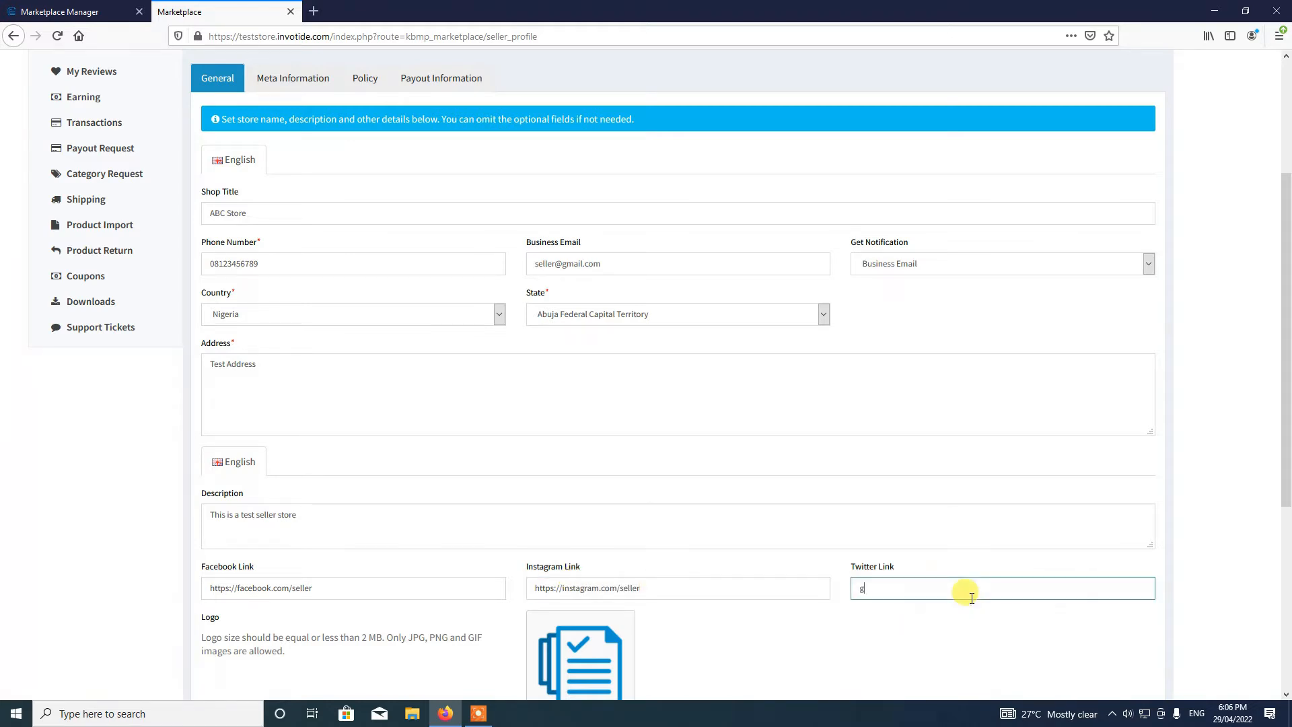
type("https://twitter.com/seller")
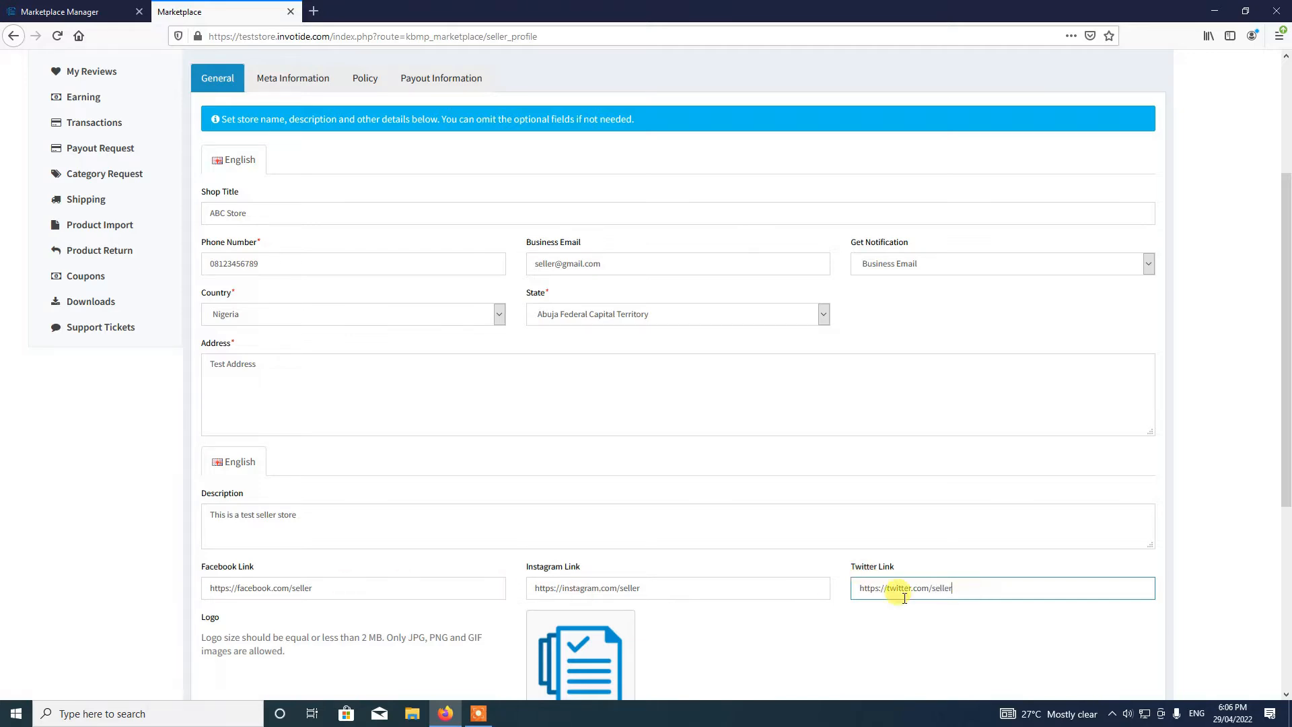
scroll(945, 589, "up", 1)
scroll(945, 589, "up", 2)
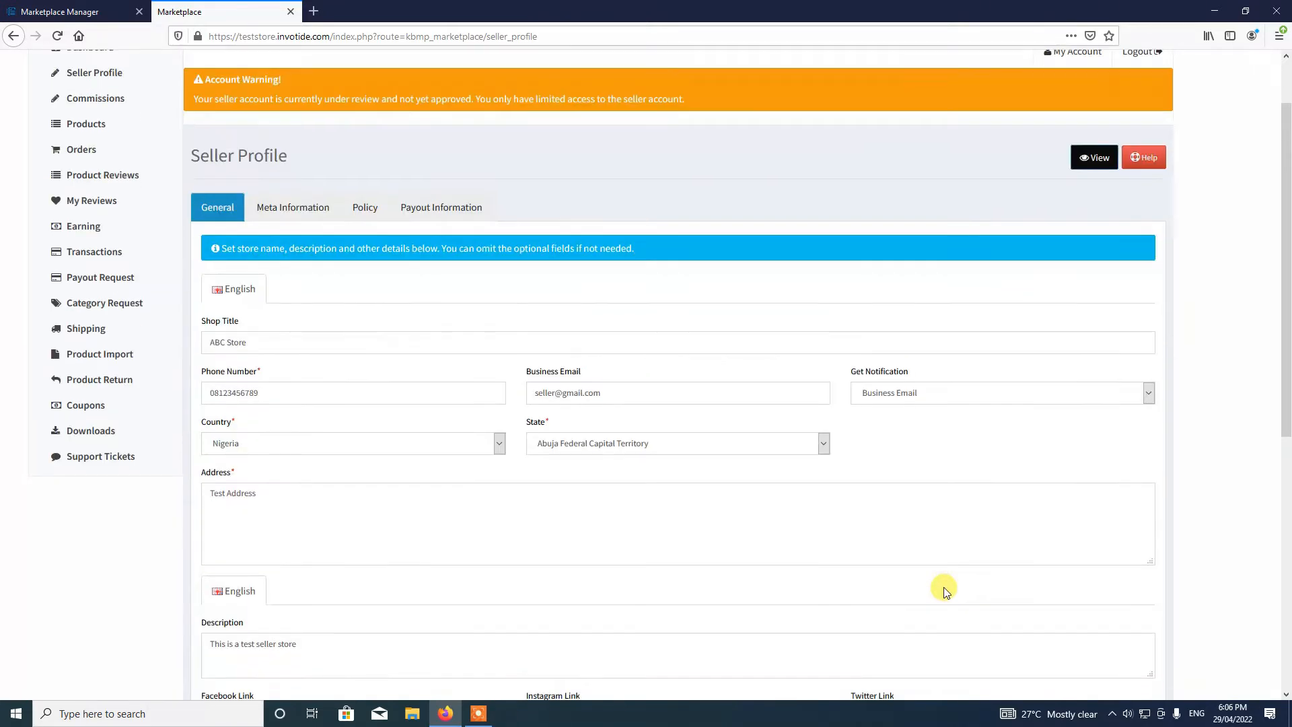
scroll(945, 589, "down", 3)
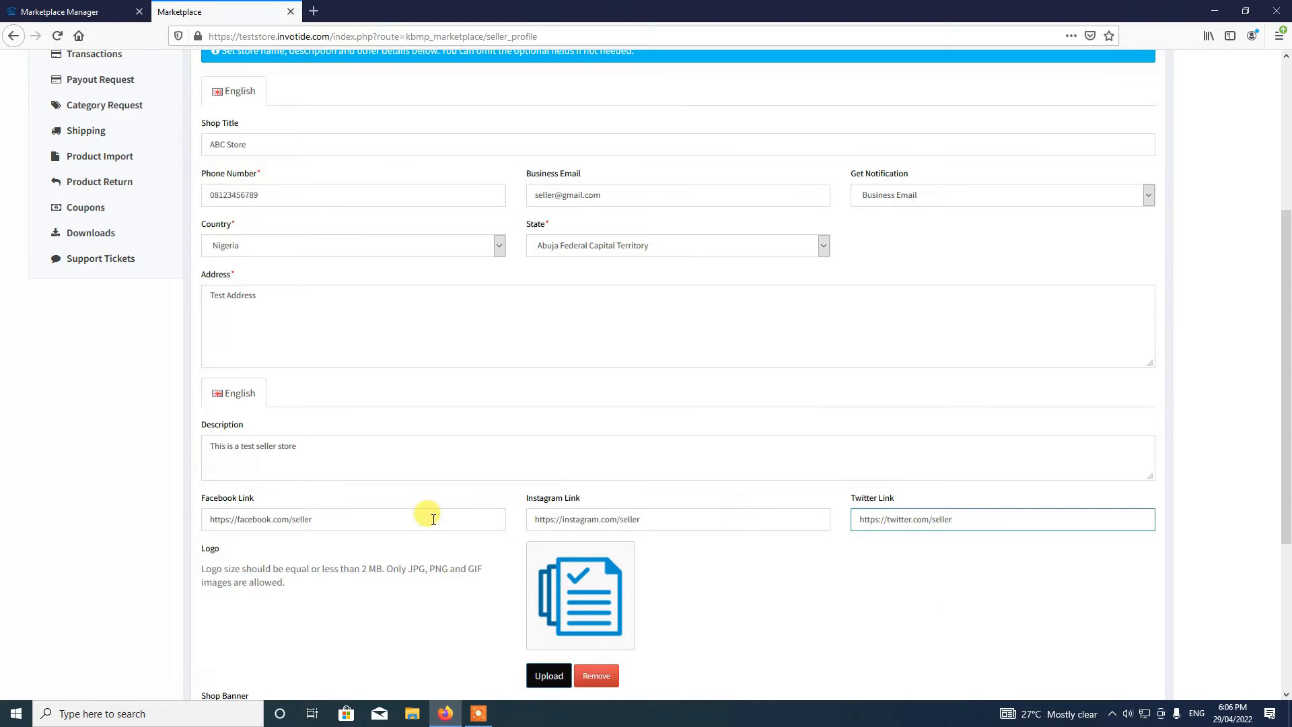
scroll(776, 568, "down", 2)
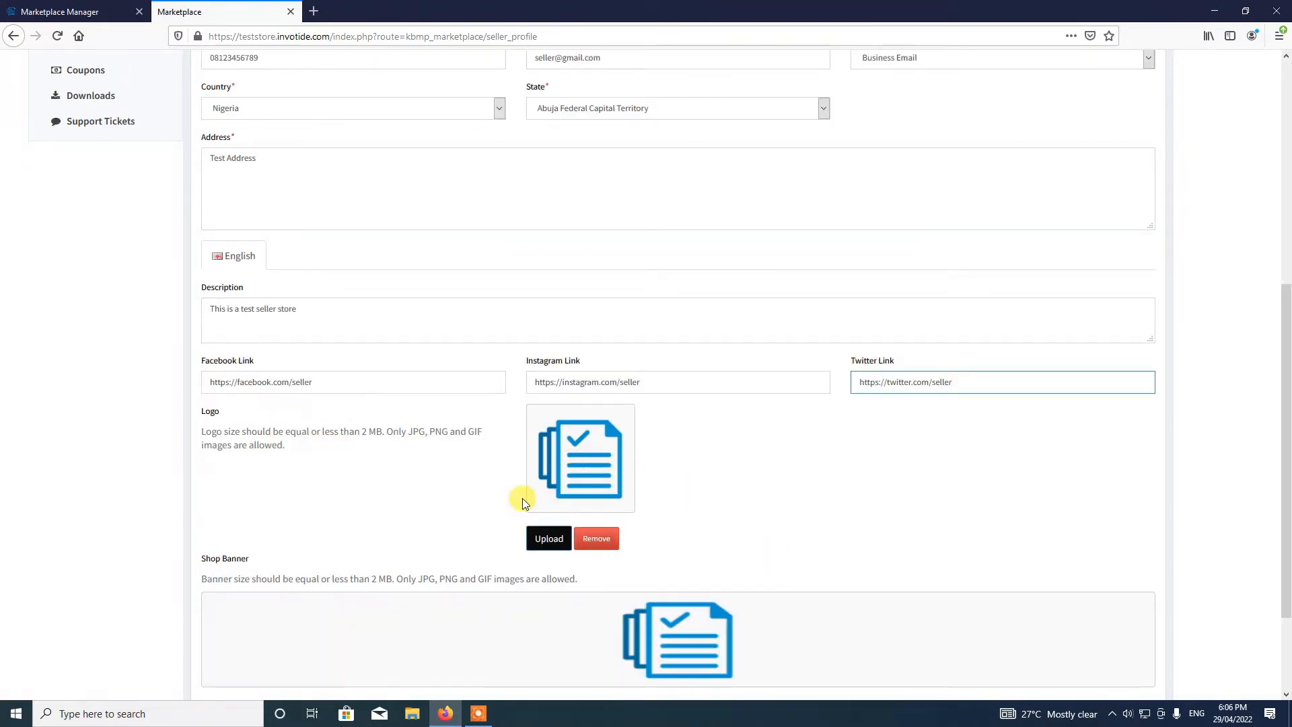
left_click(542, 540)
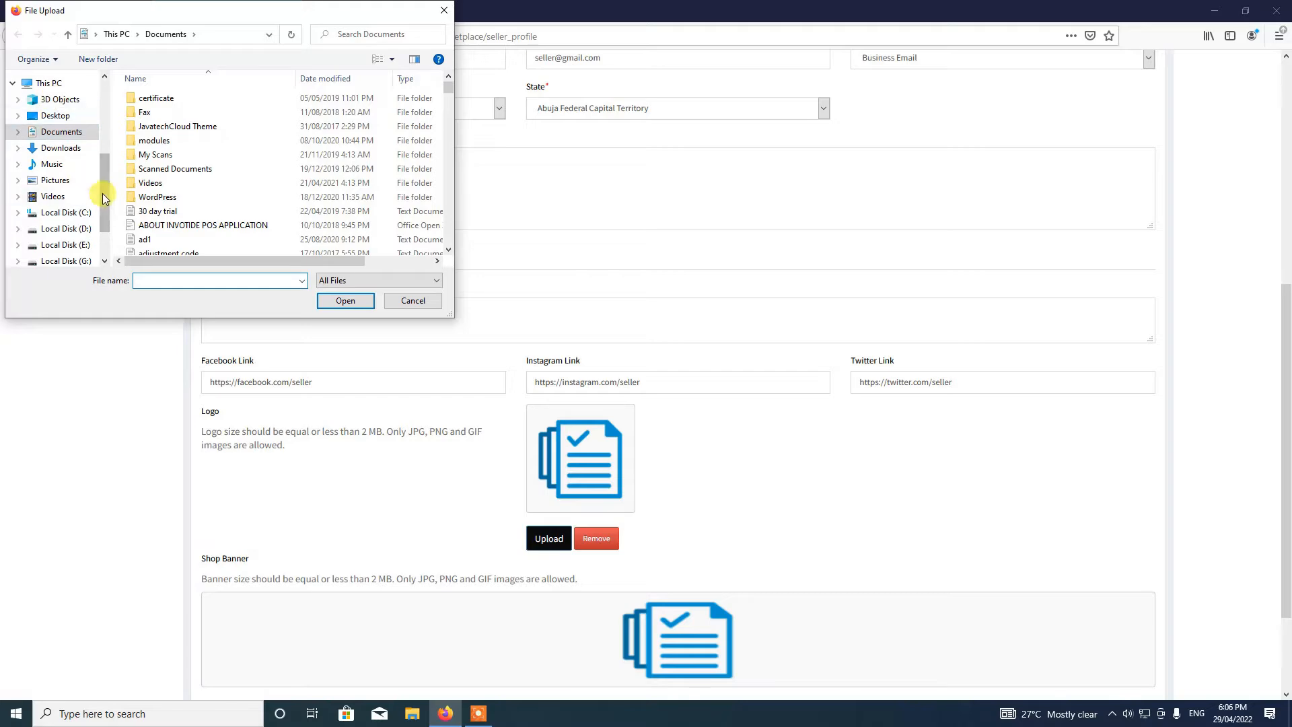
left_click(424, 298)
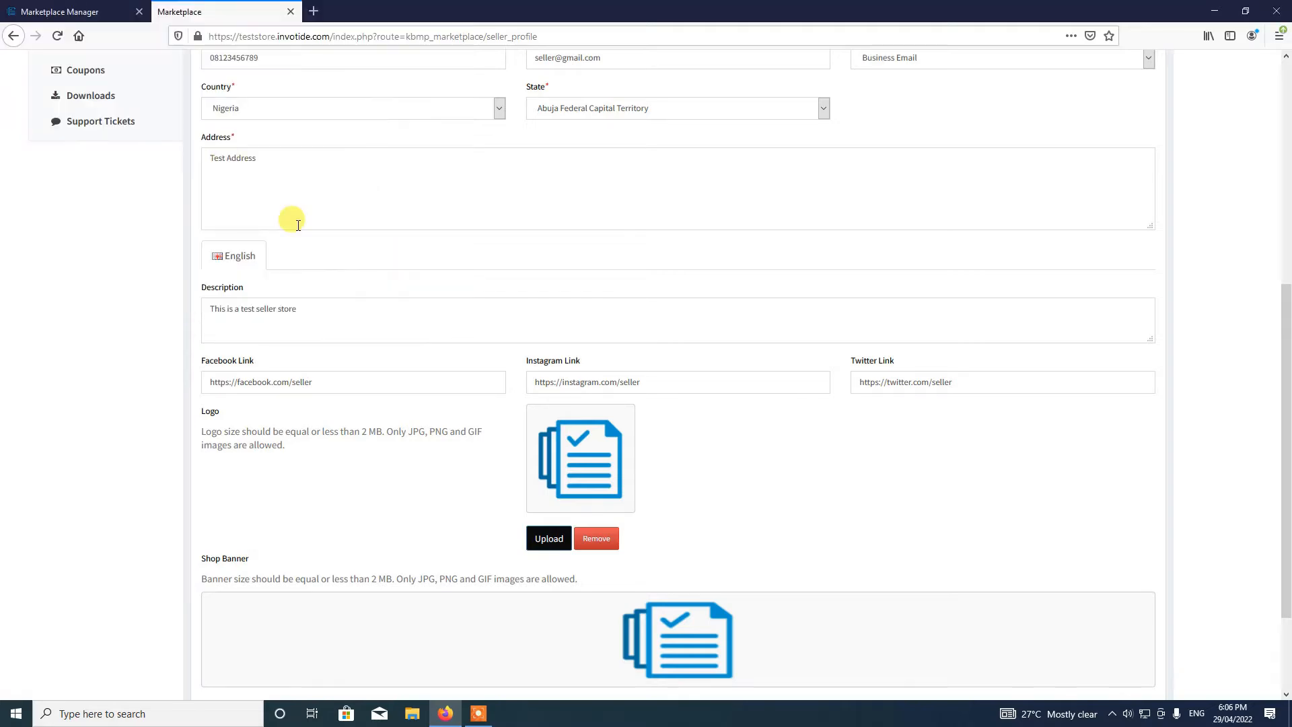
scroll(684, 552, "up", 3)
scroll(684, 552, "down", 5)
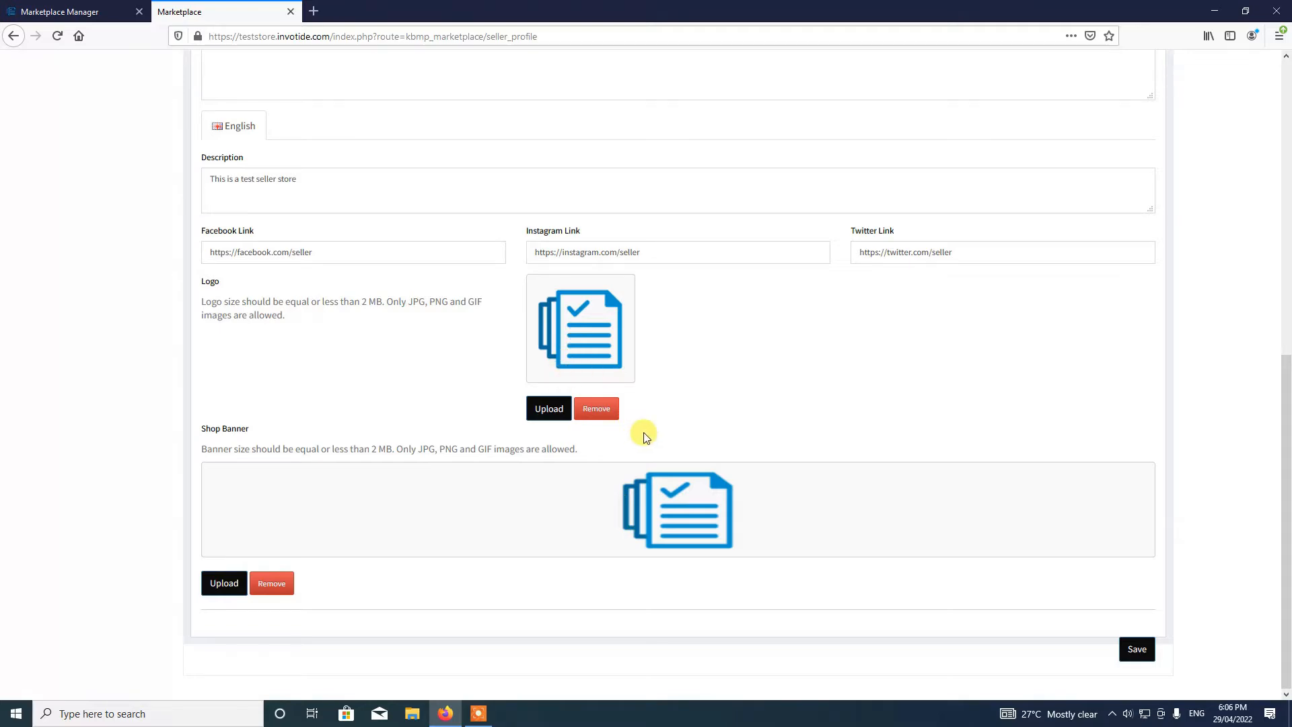
scroll(644, 436, "up", 6)
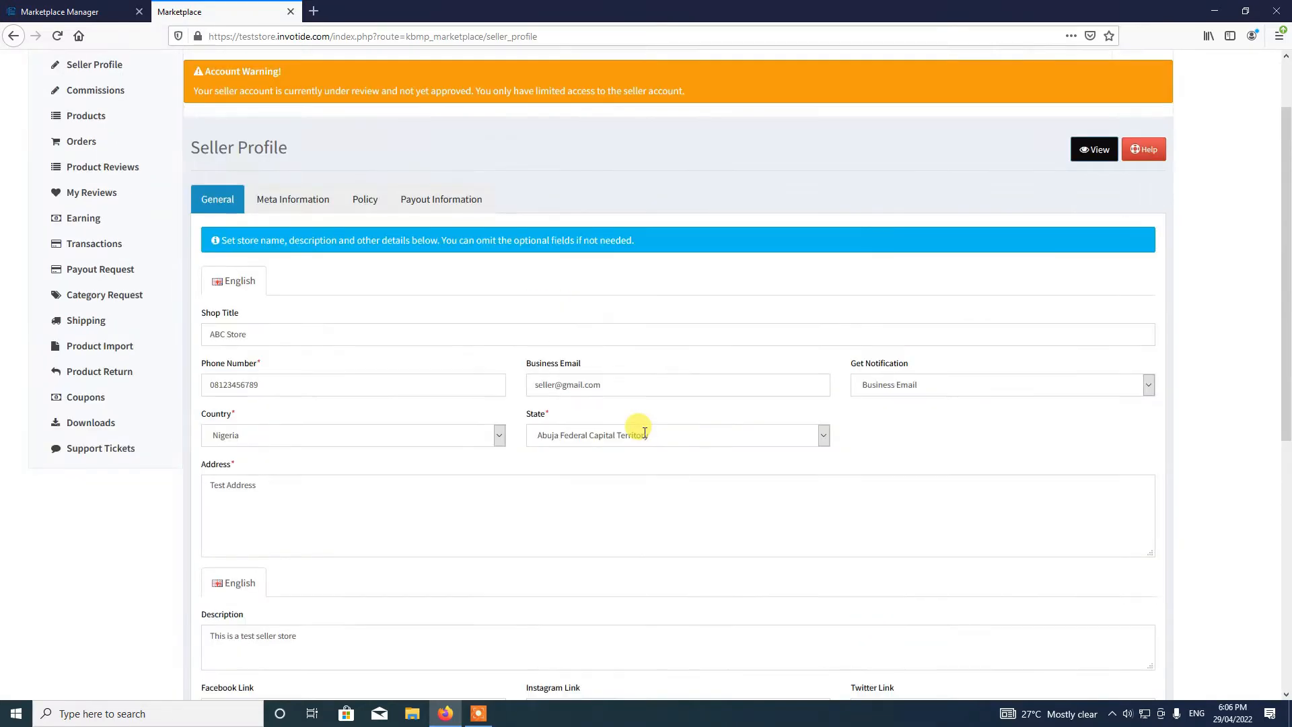
scroll(644, 436, "down", 3)
scroll(644, 437, "down", 3)
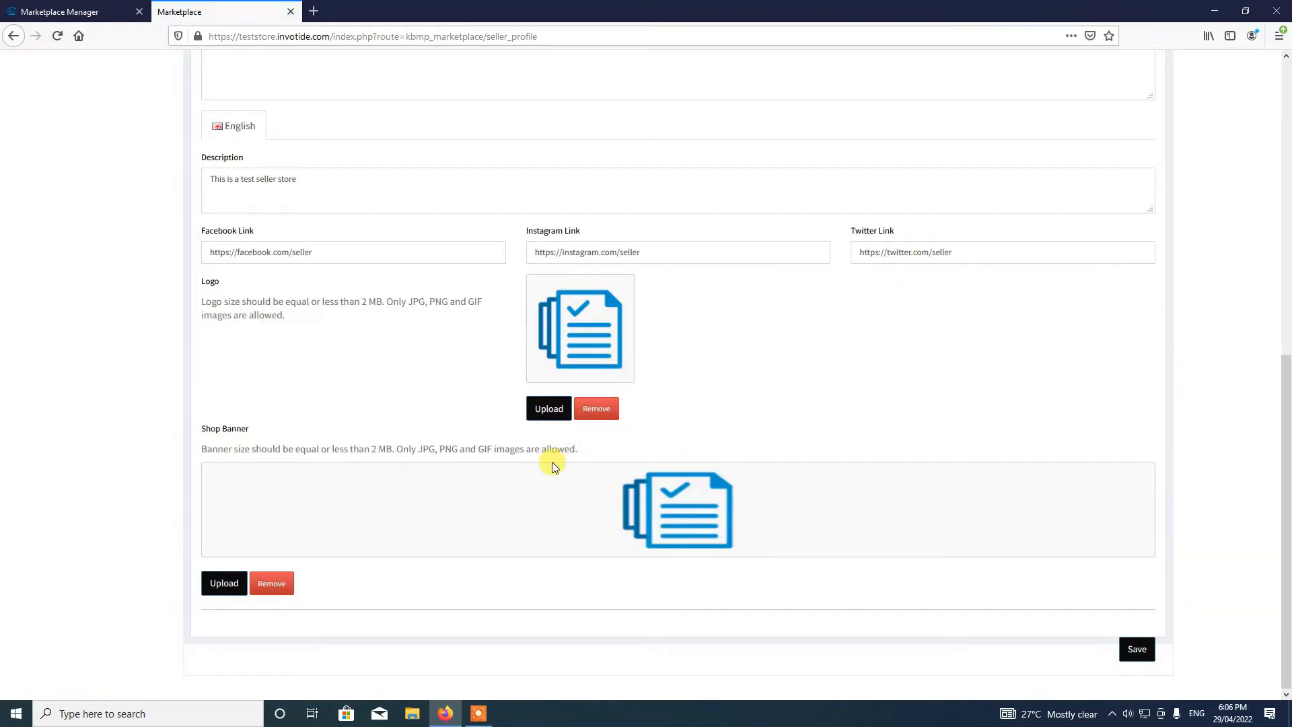
scroll(549, 463, "up", 8)
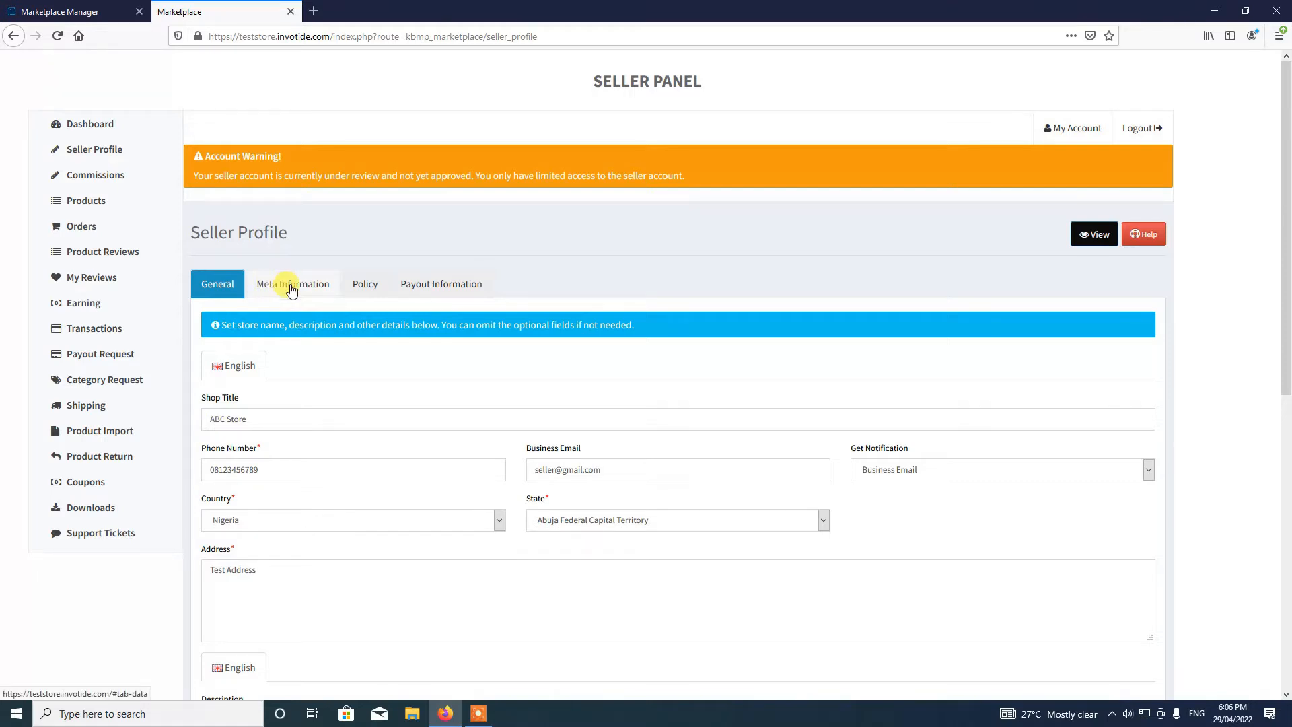
- Under Meta Information, enter keywords seller,shirts,trousers,shoes and description 'This is a test seller store'
left_click(303, 285)
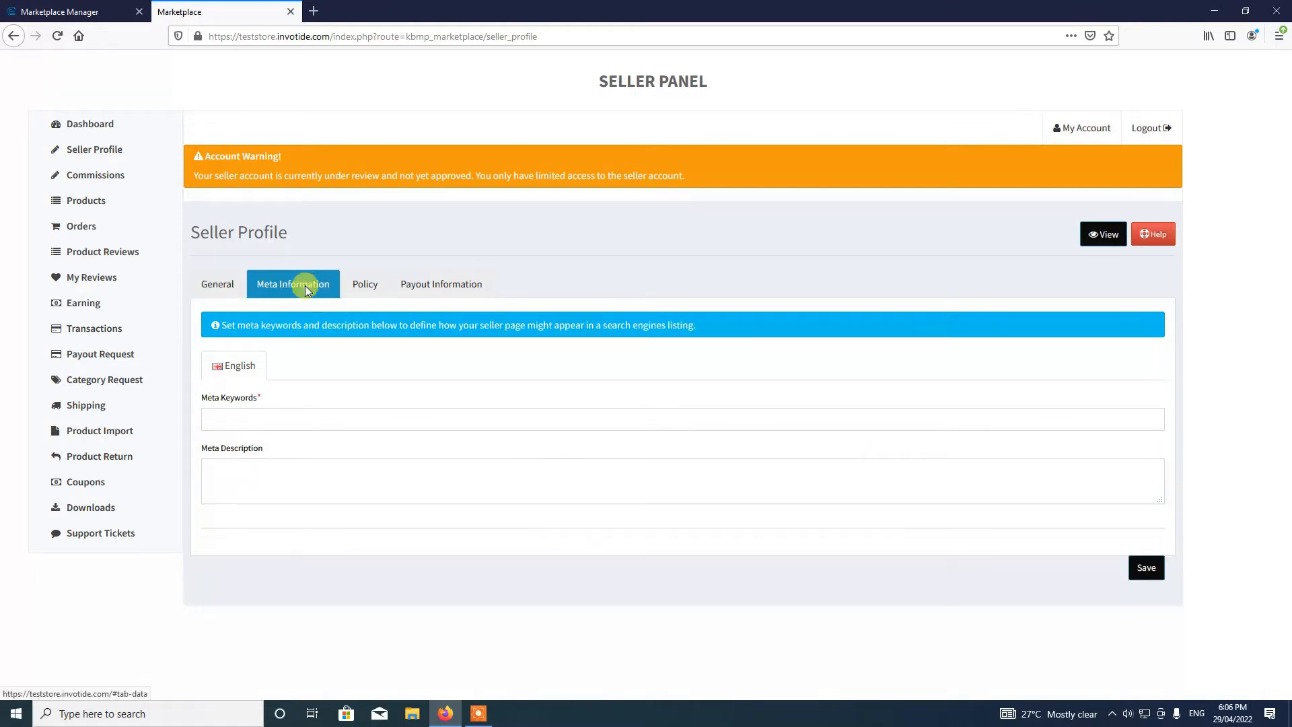
left_click(250, 411)
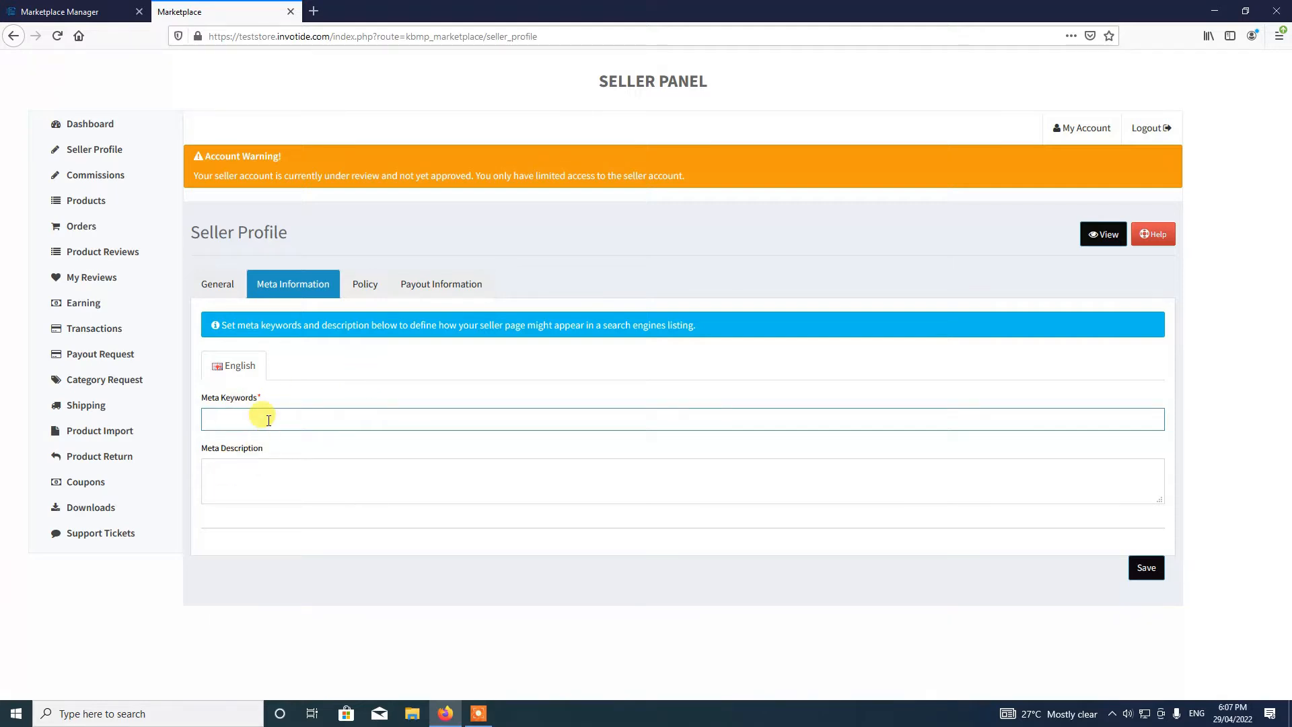
type("eller,shirts,trousers,shoes,")
left_click(289, 497)
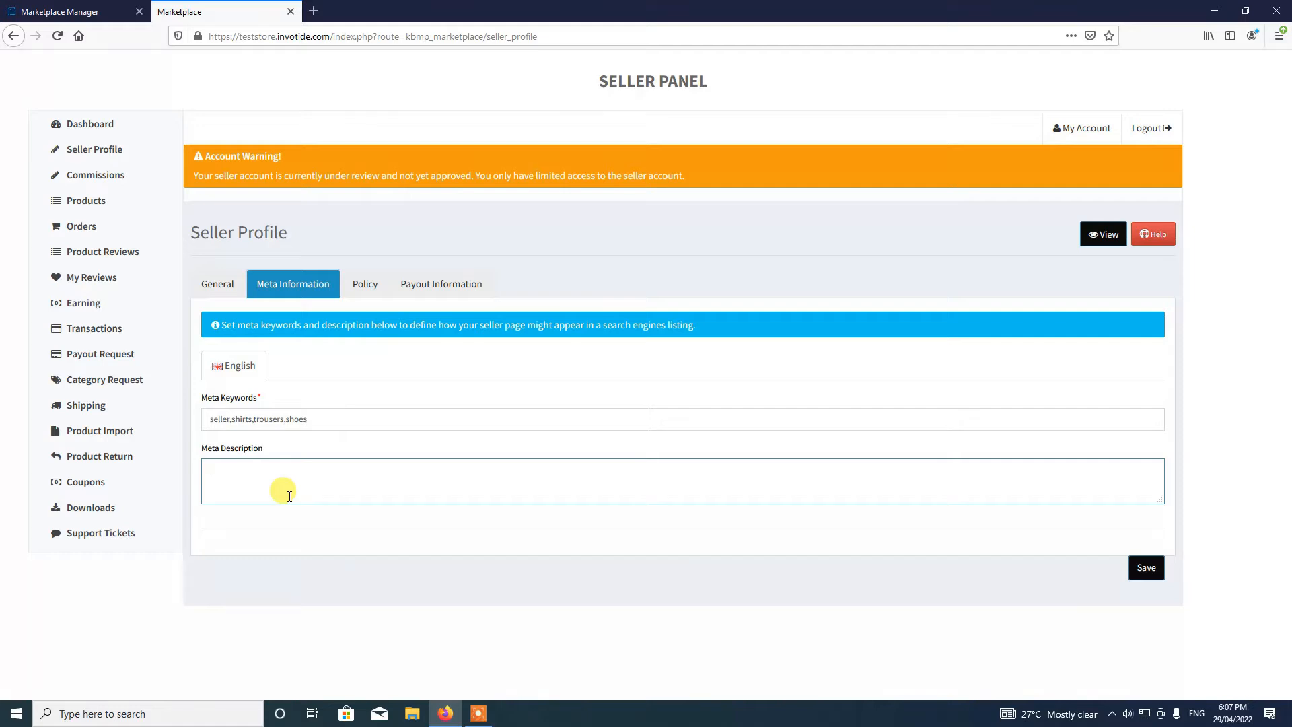
type("This is a test seller store")
left_click(372, 293)
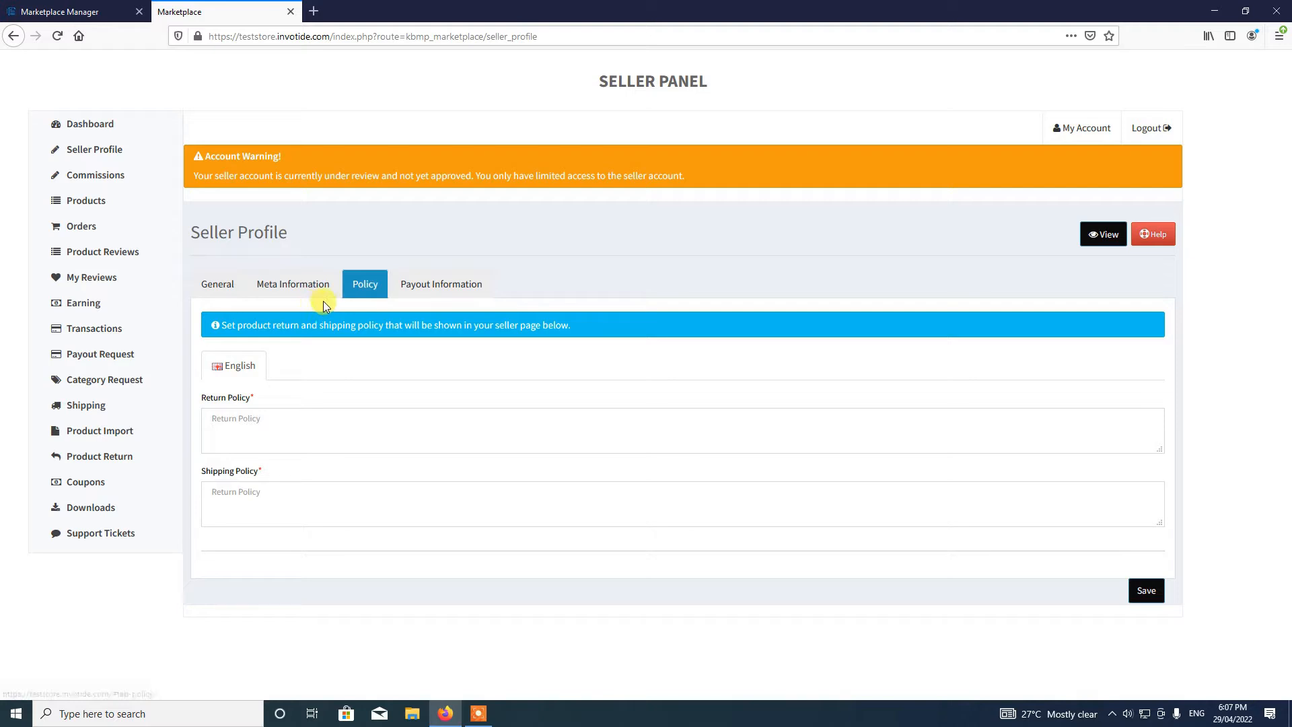
- Enter return policy 'This is test product return policy' and shipping policy 'This is a test shipping policy'
left_click(246, 432)
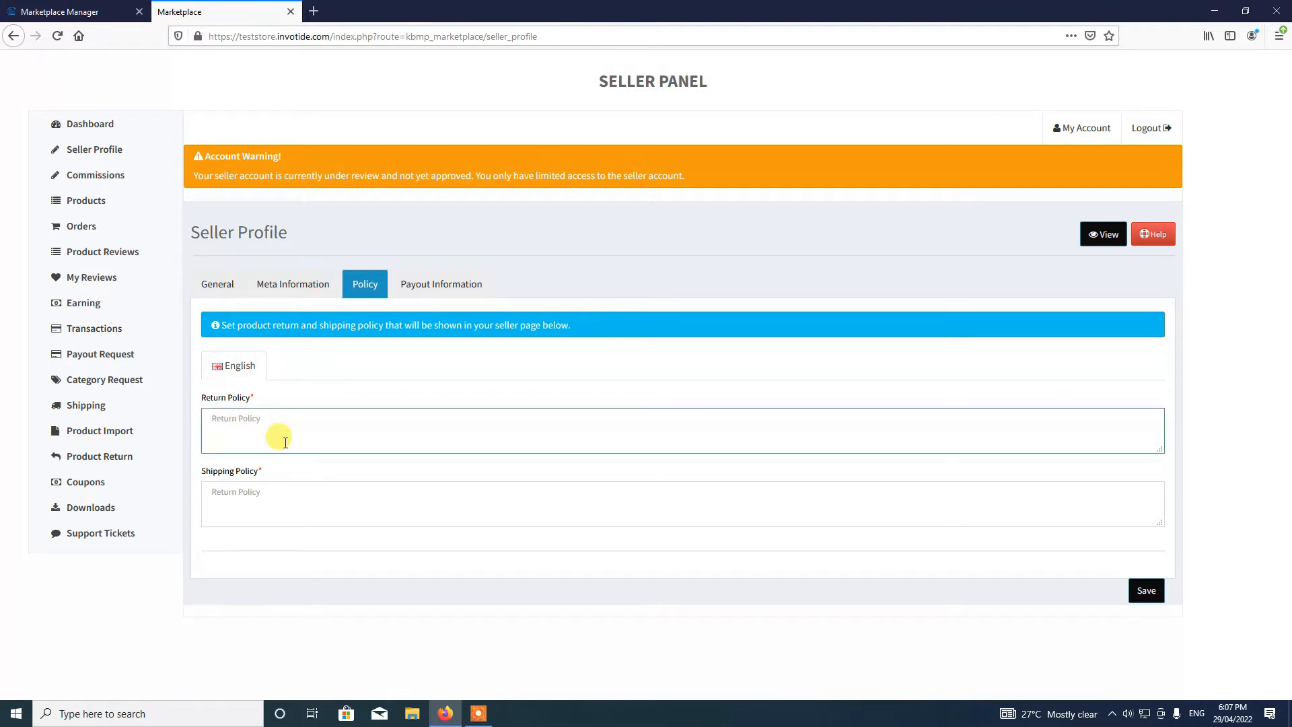
type("This is test product ret")
type("rrn policy")
left_click(313, 509)
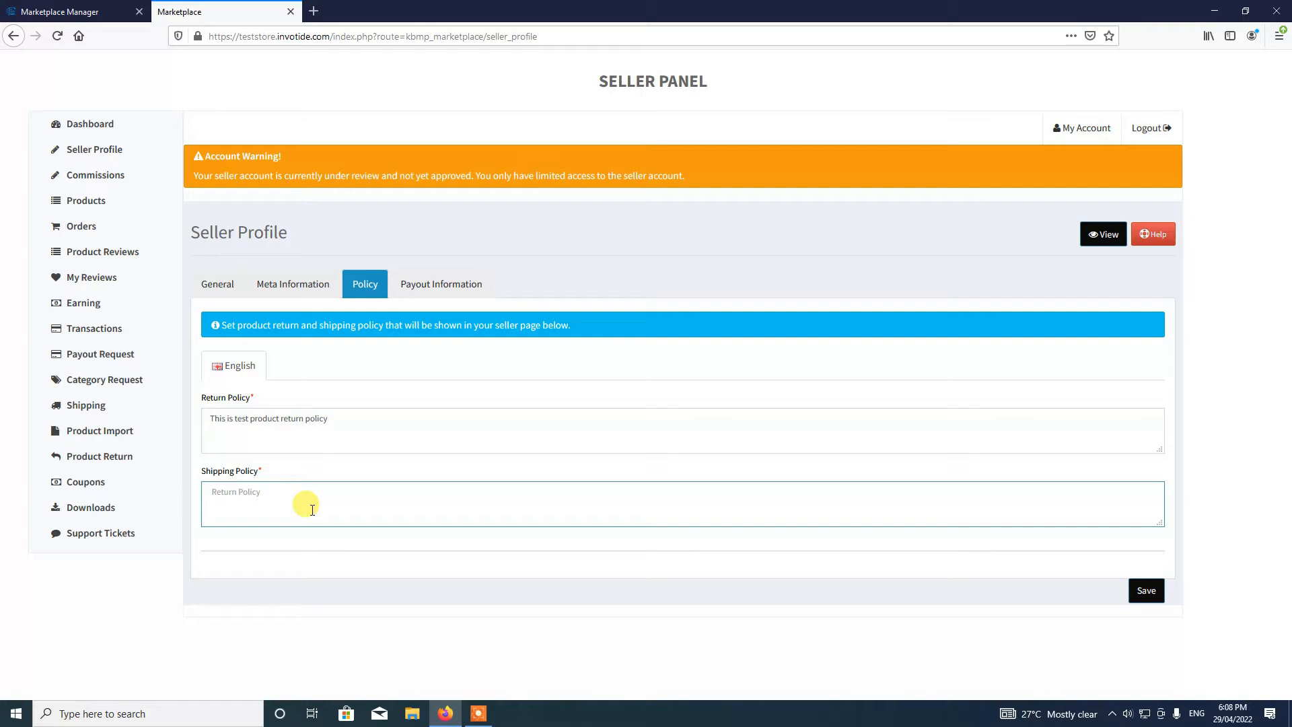
type("This is a test shipping policy")
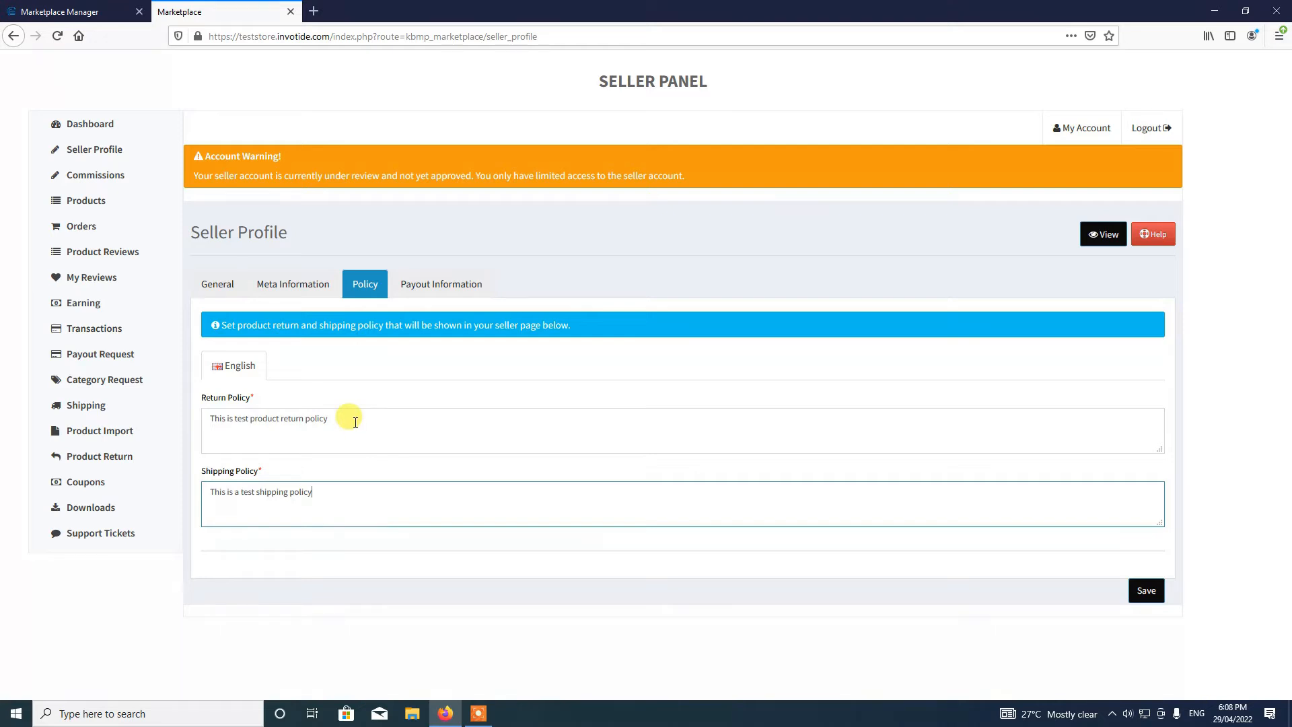
- On Payout Information, choose PayPal as payout method and enter the PayPal account e-mail
left_click(449, 286)
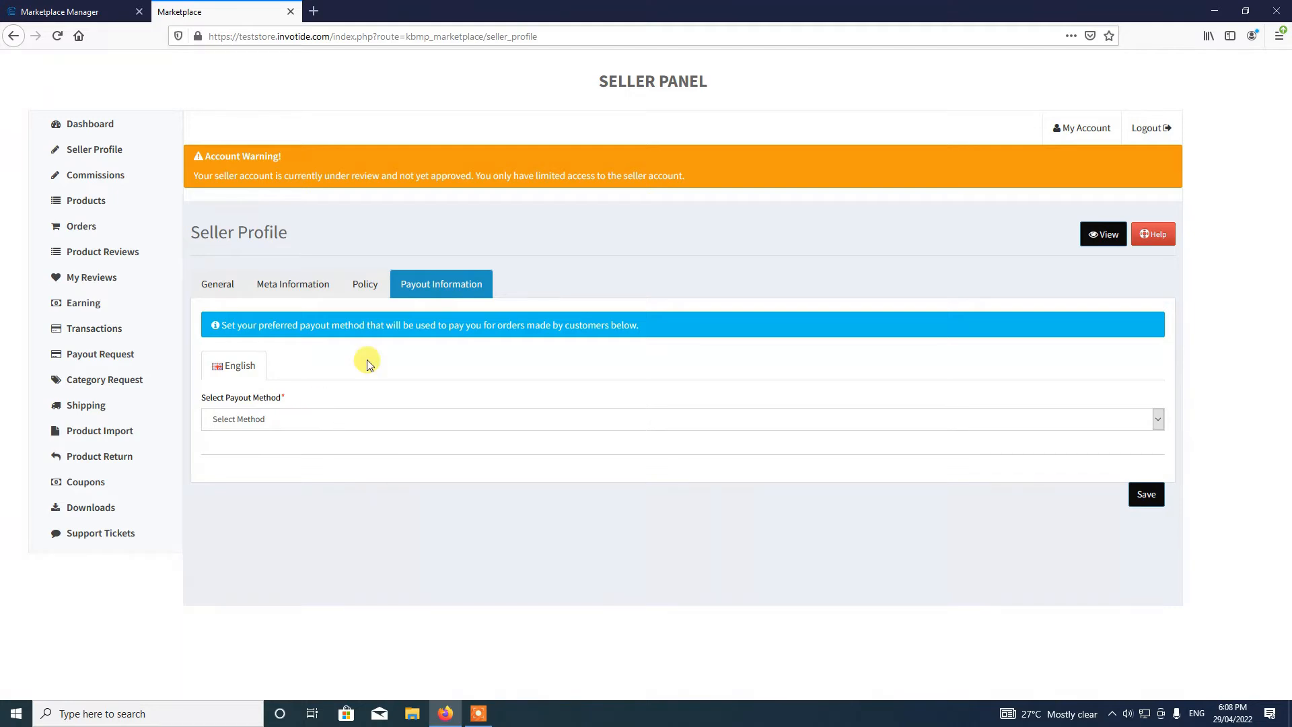
left_click(324, 422)
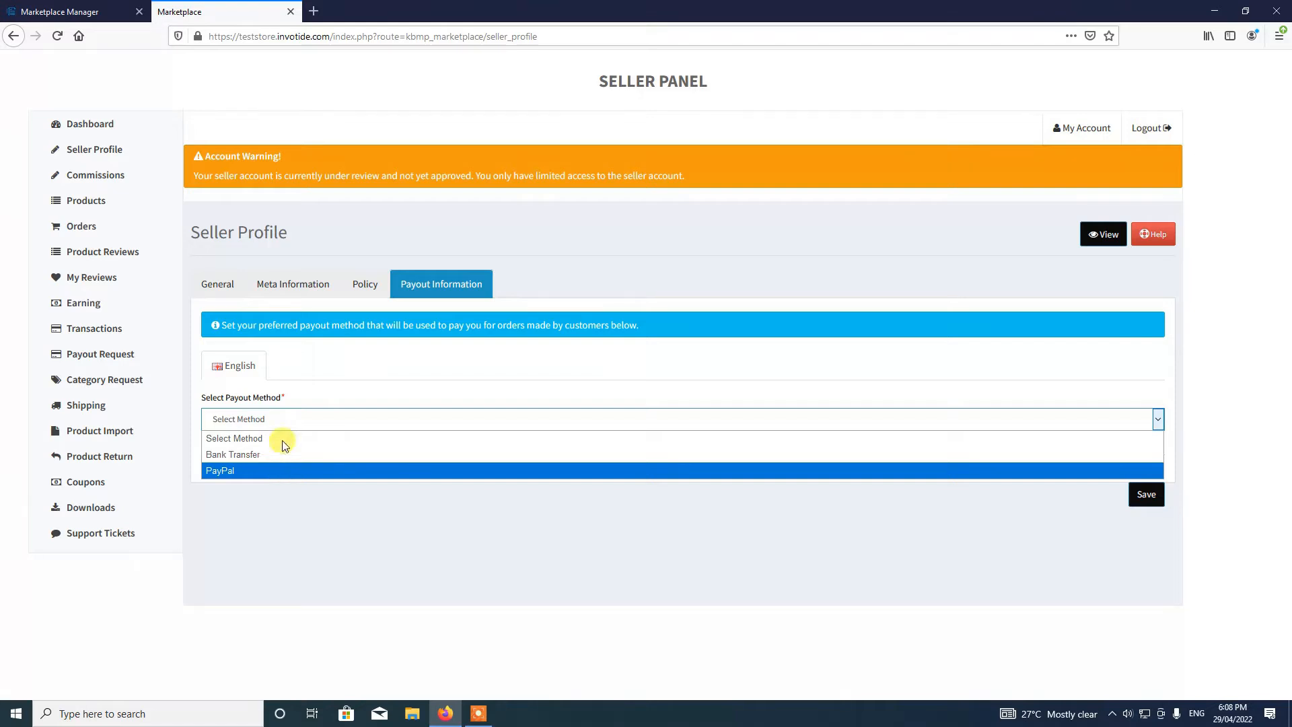
left_click(283, 469)
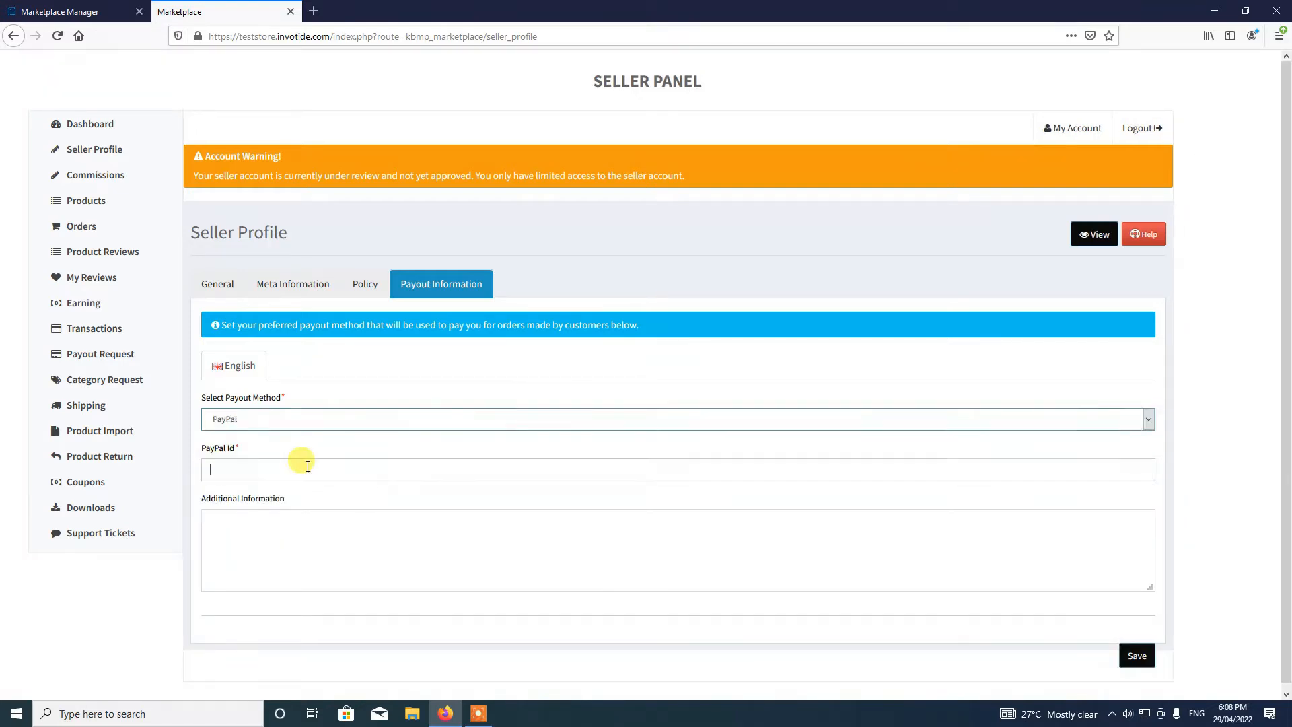
left_click(410, 466)
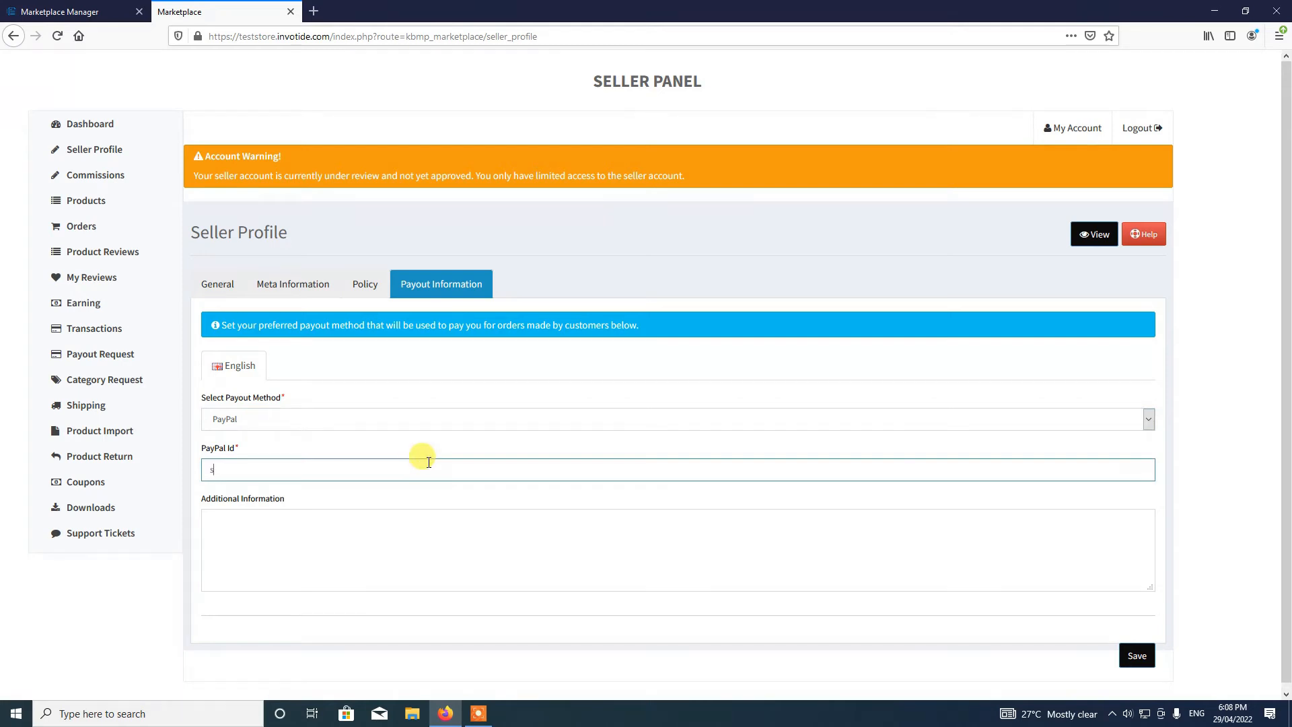
- Review each profile tab, then save the seller profile from the General tab
left_click(216, 287)
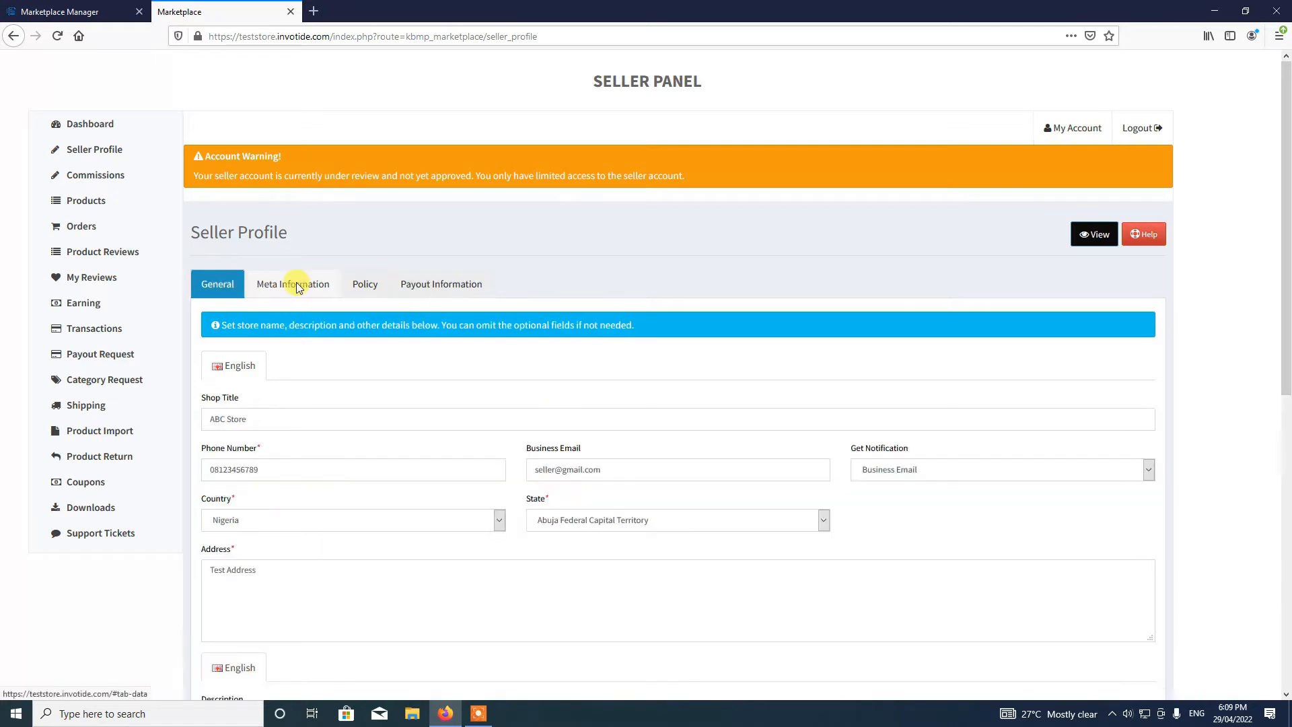
left_click(299, 288)
left_click(365, 287)
left_click(441, 286)
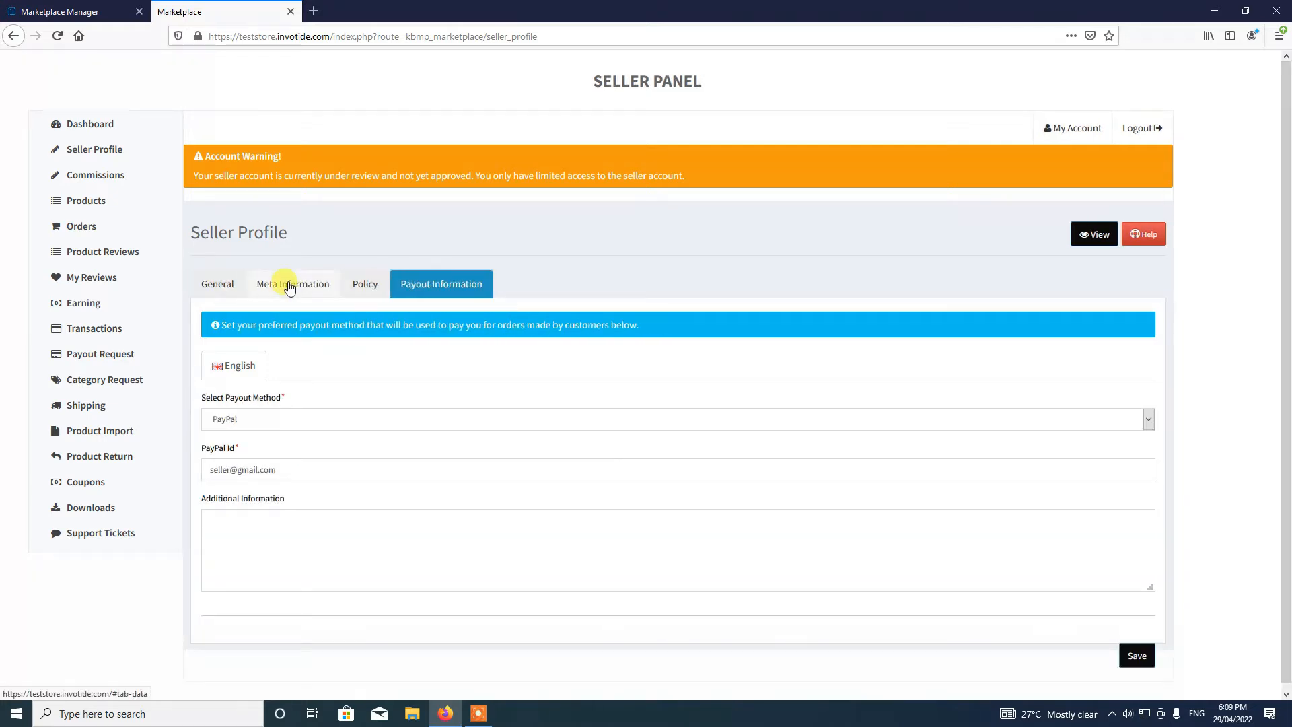
left_click(227, 295)
left_click(333, 285)
left_click(393, 284)
left_click(296, 286)
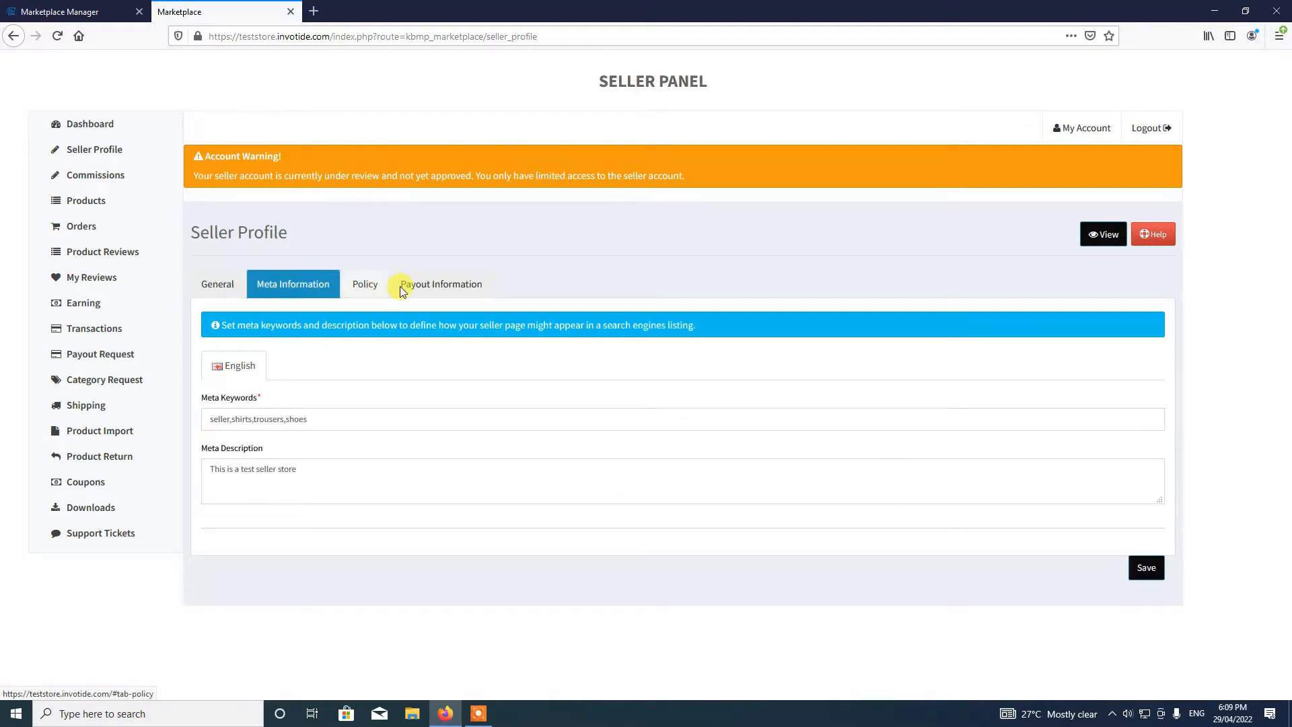
left_click(402, 291)
left_click(441, 284)
left_click(221, 284)
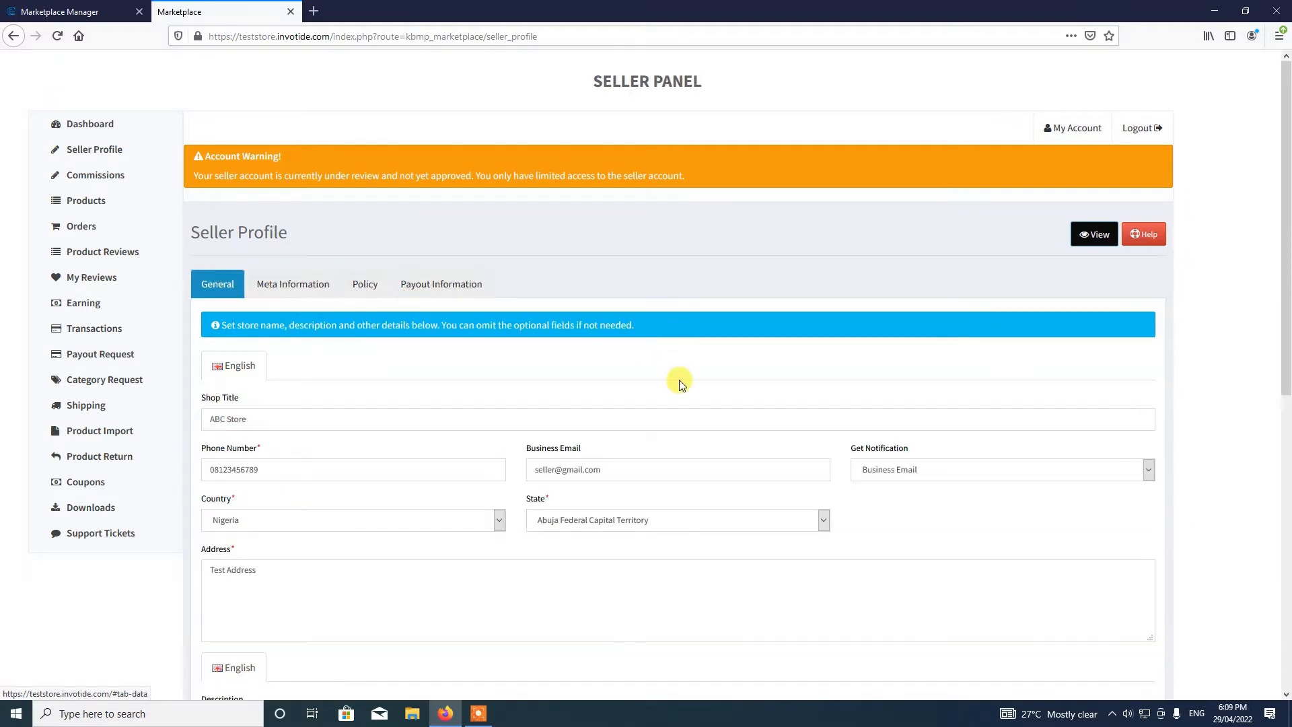
scroll(680, 384, "down", 8)
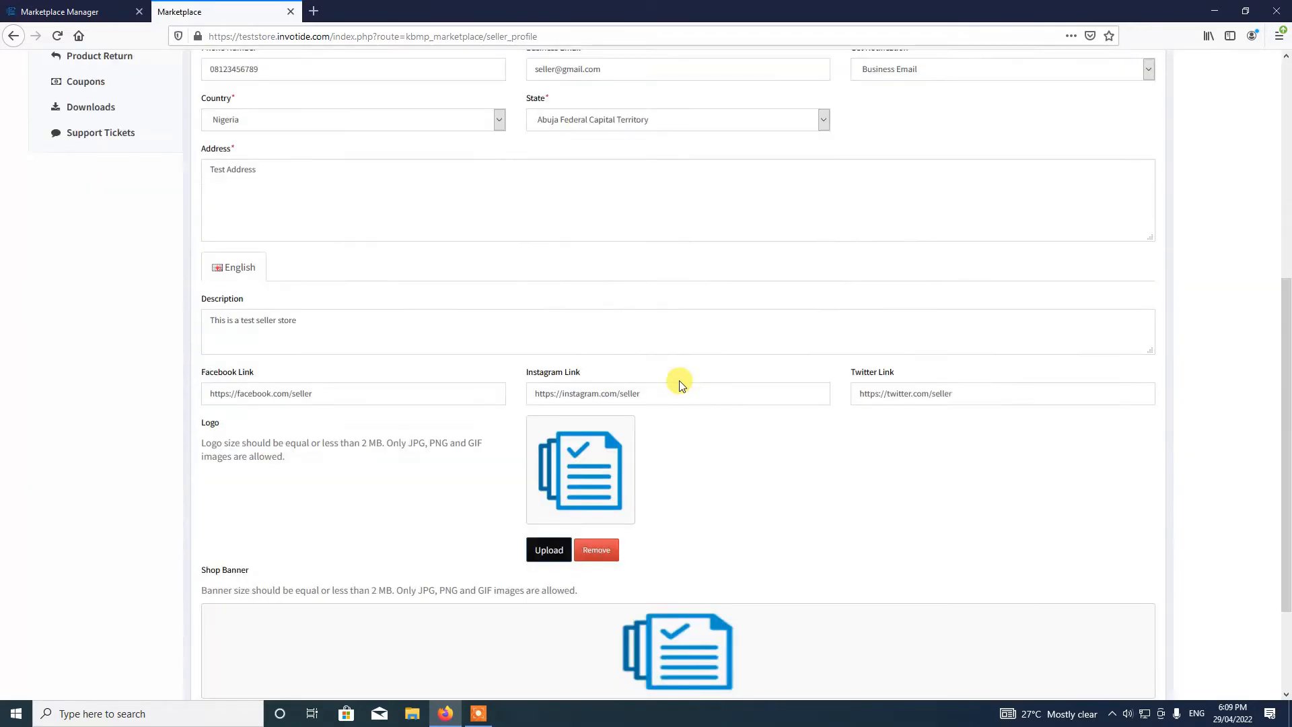
left_click(1143, 650)
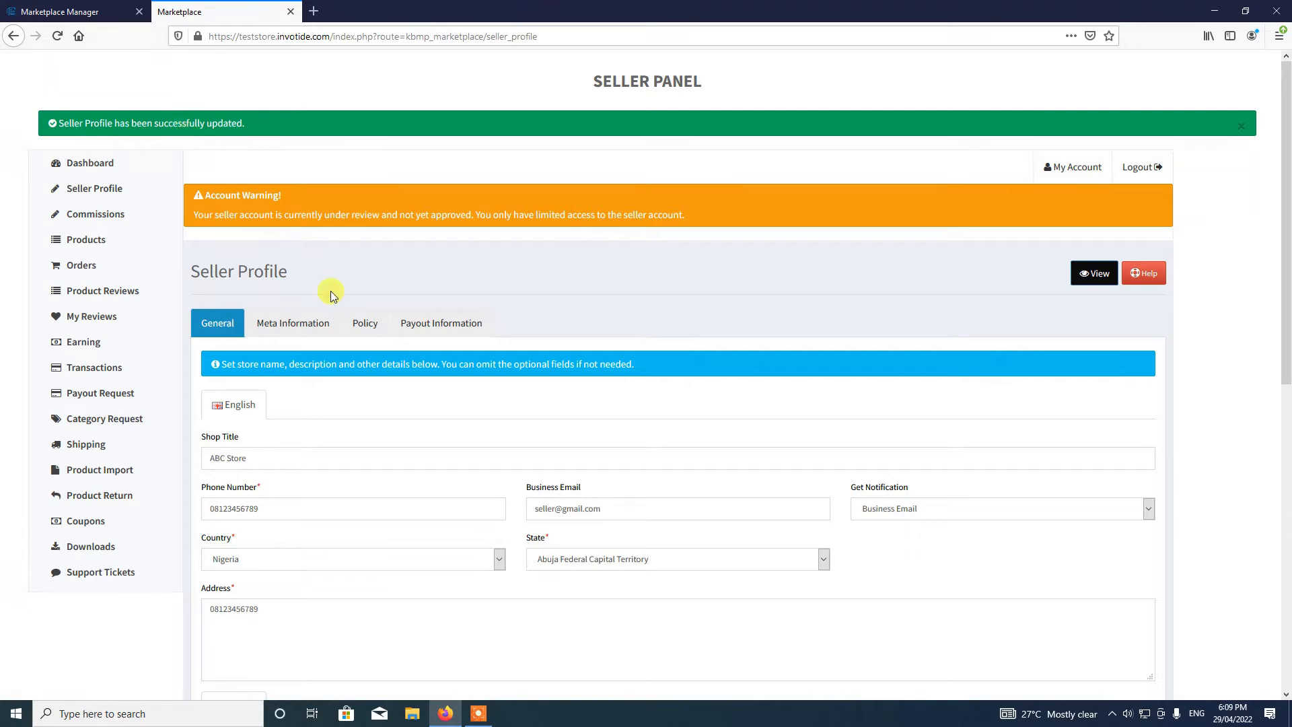
left_click(1095, 276)
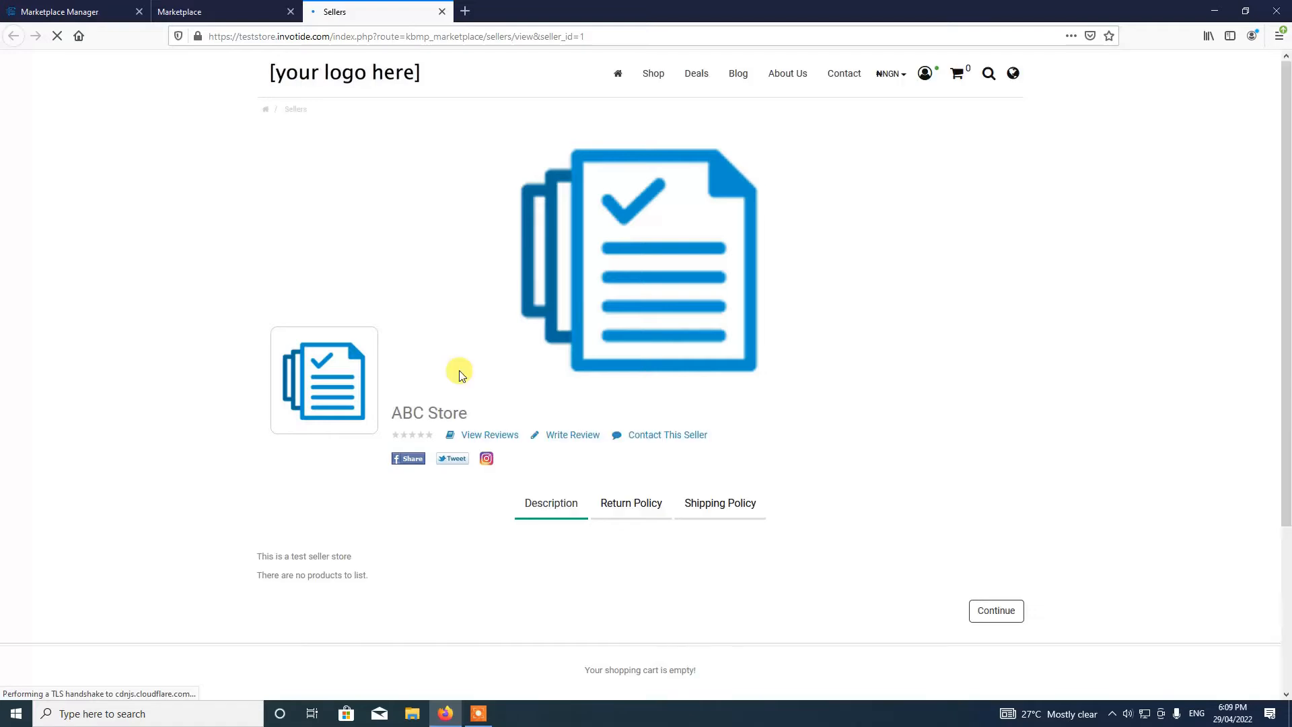
scroll(572, 535, "down", 3)
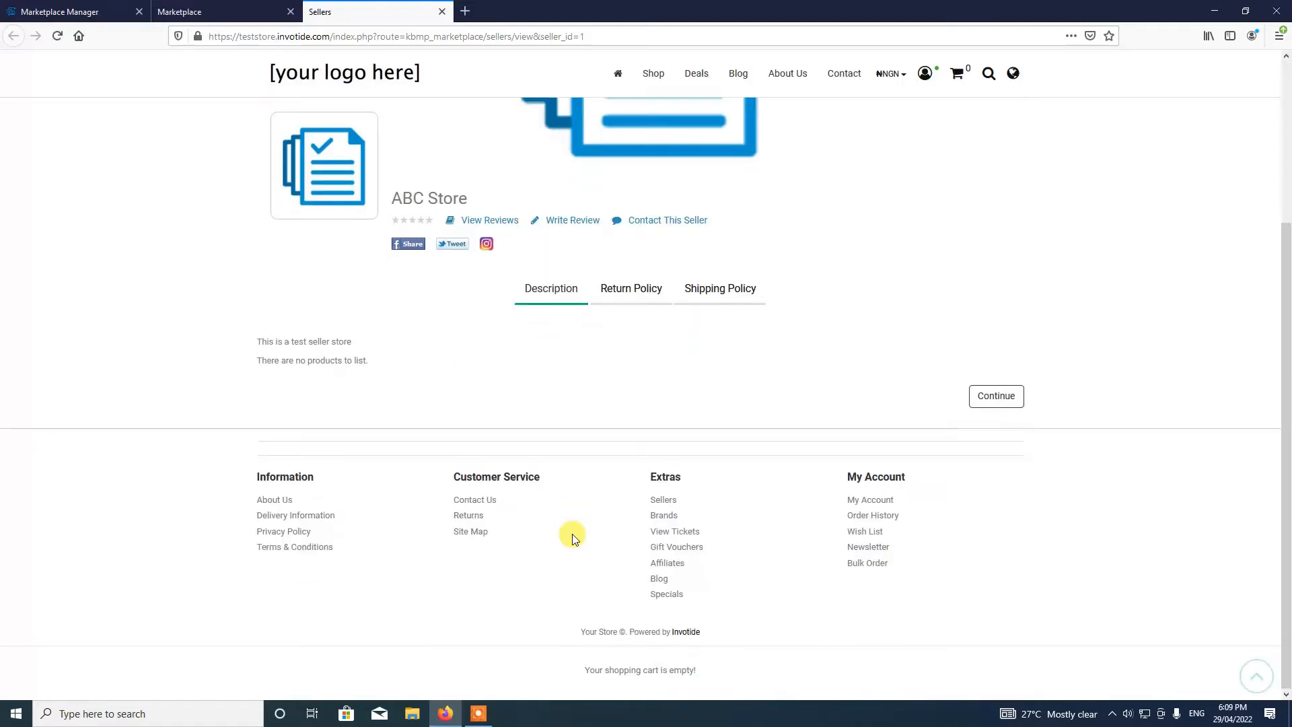
scroll(571, 535, "up", 3)
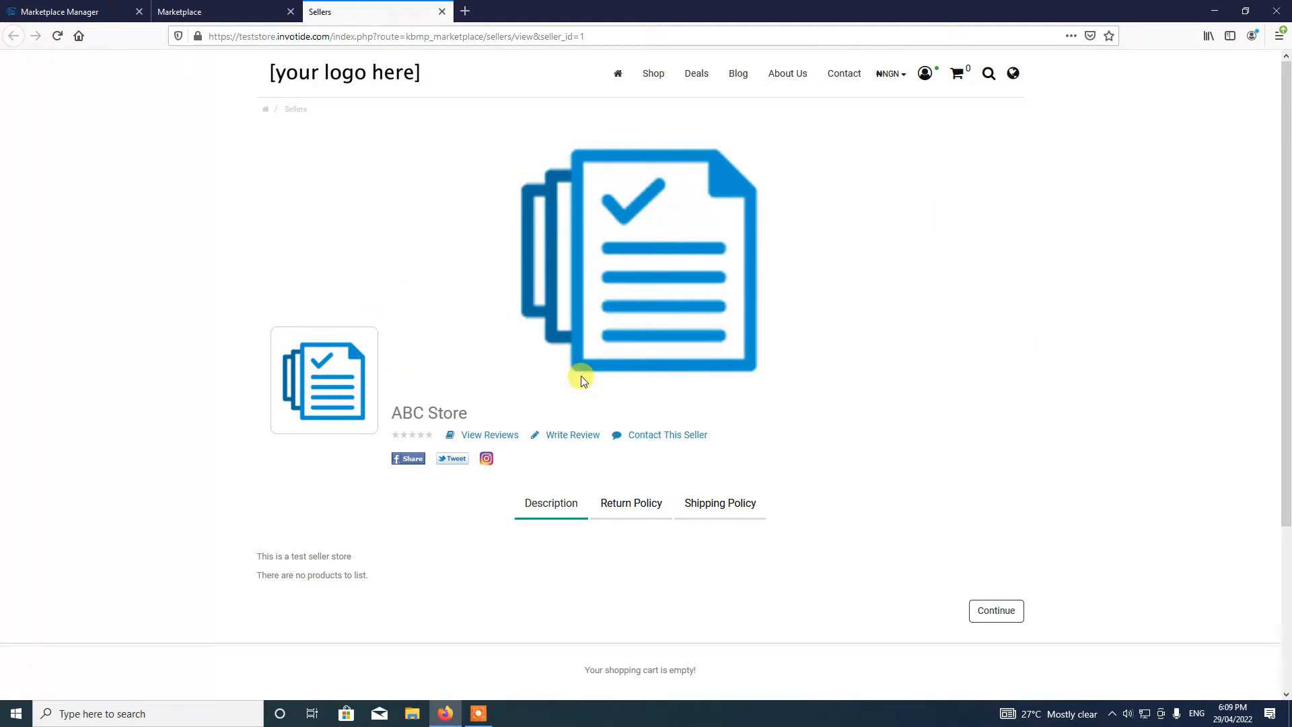
left_click(617, 519)
left_click(556, 510)
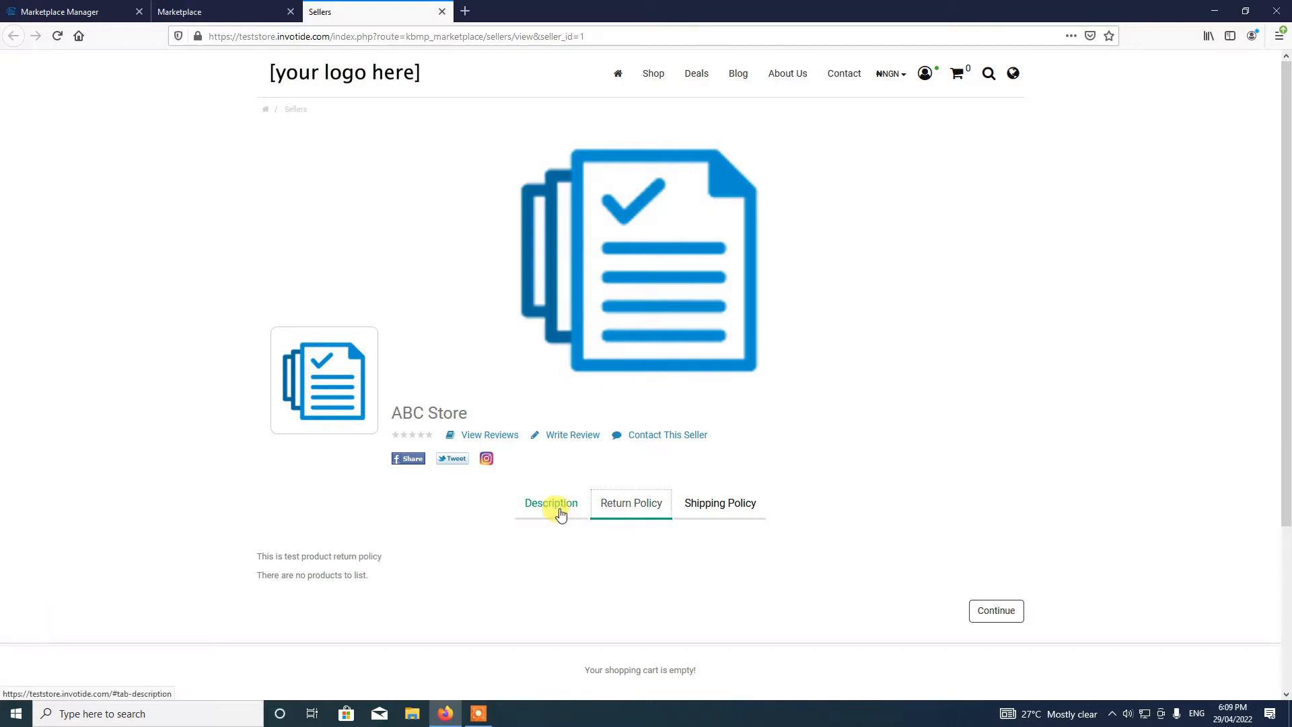
left_click(657, 513)
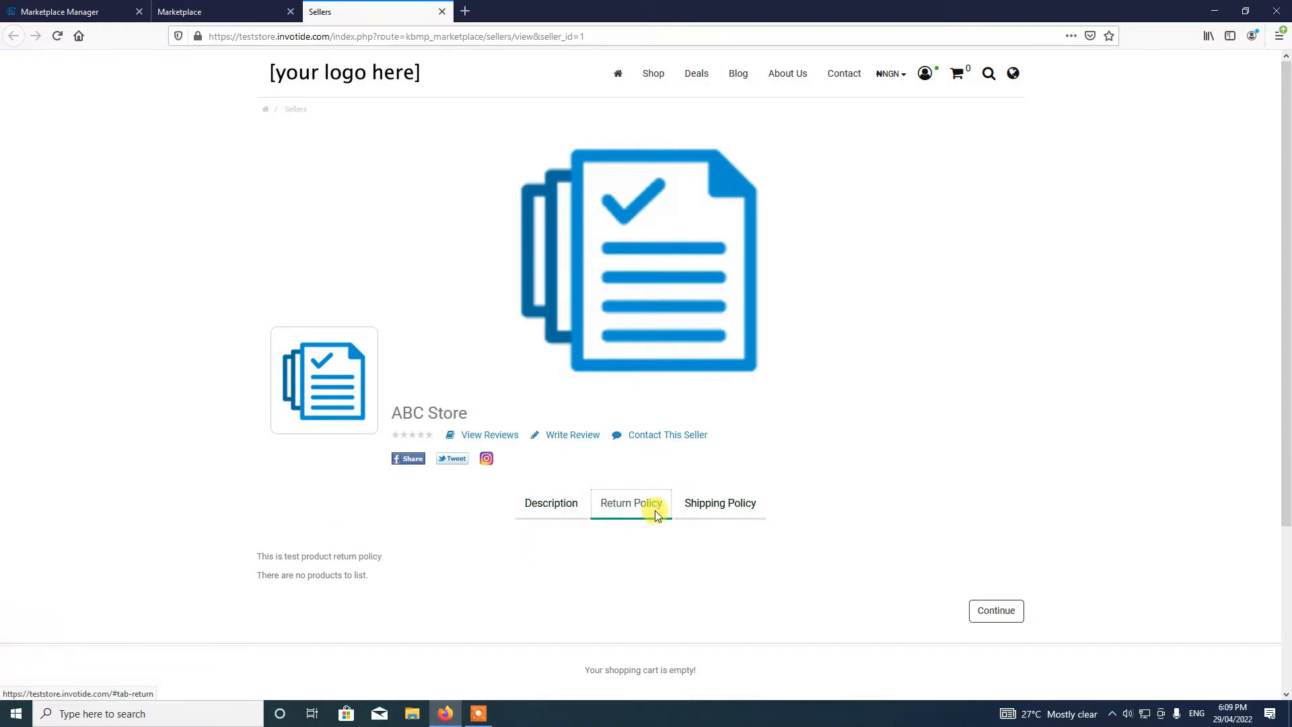
left_click(704, 501)
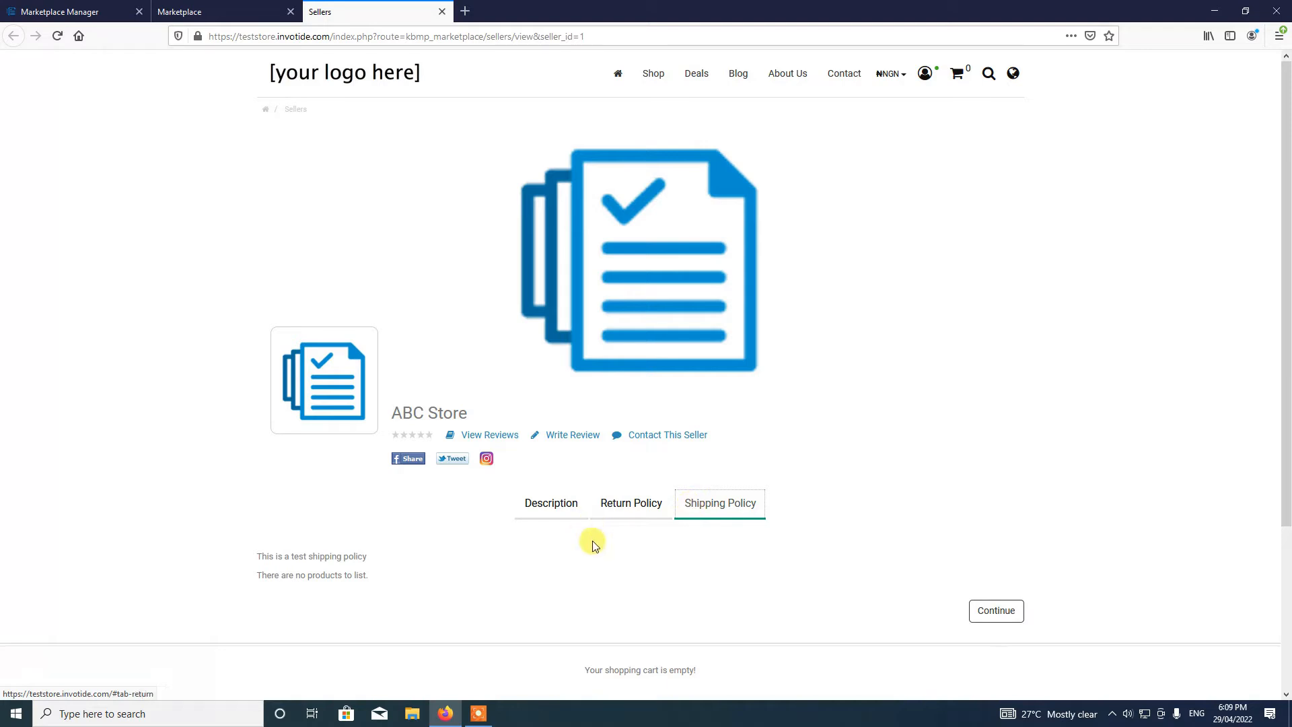
left_click(549, 502)
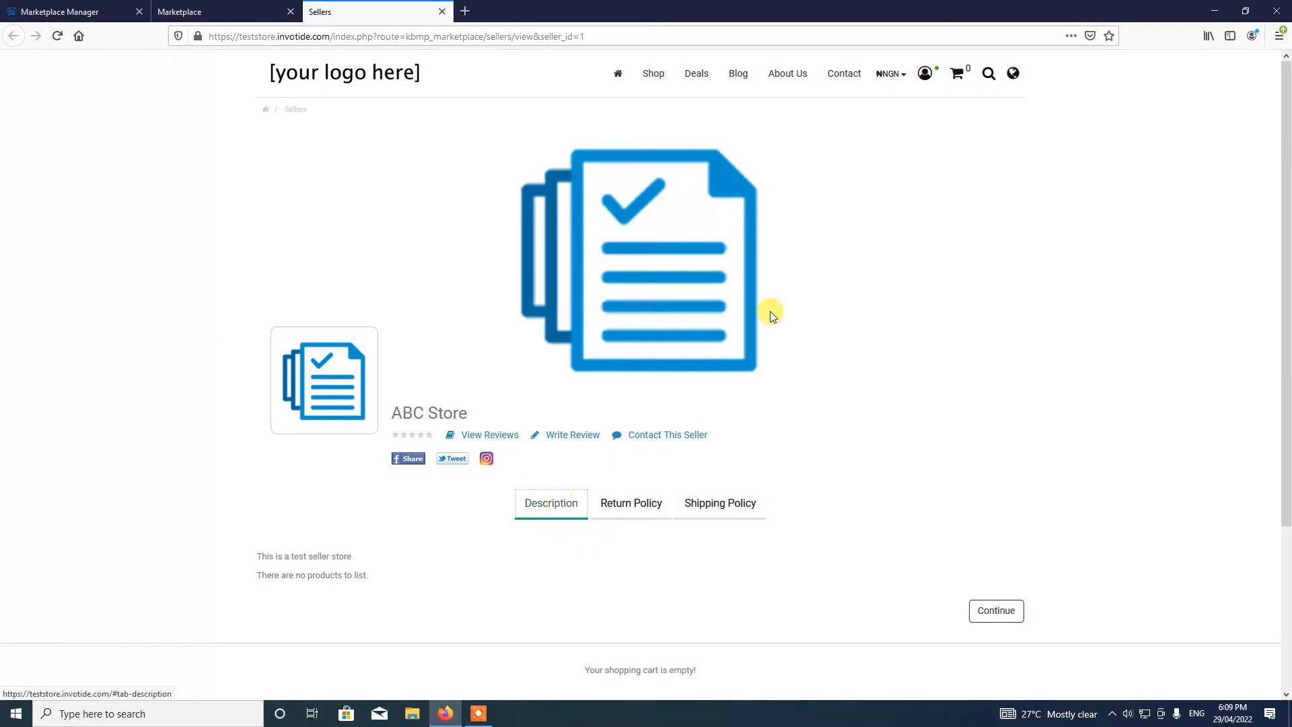
left_click(442, 12)
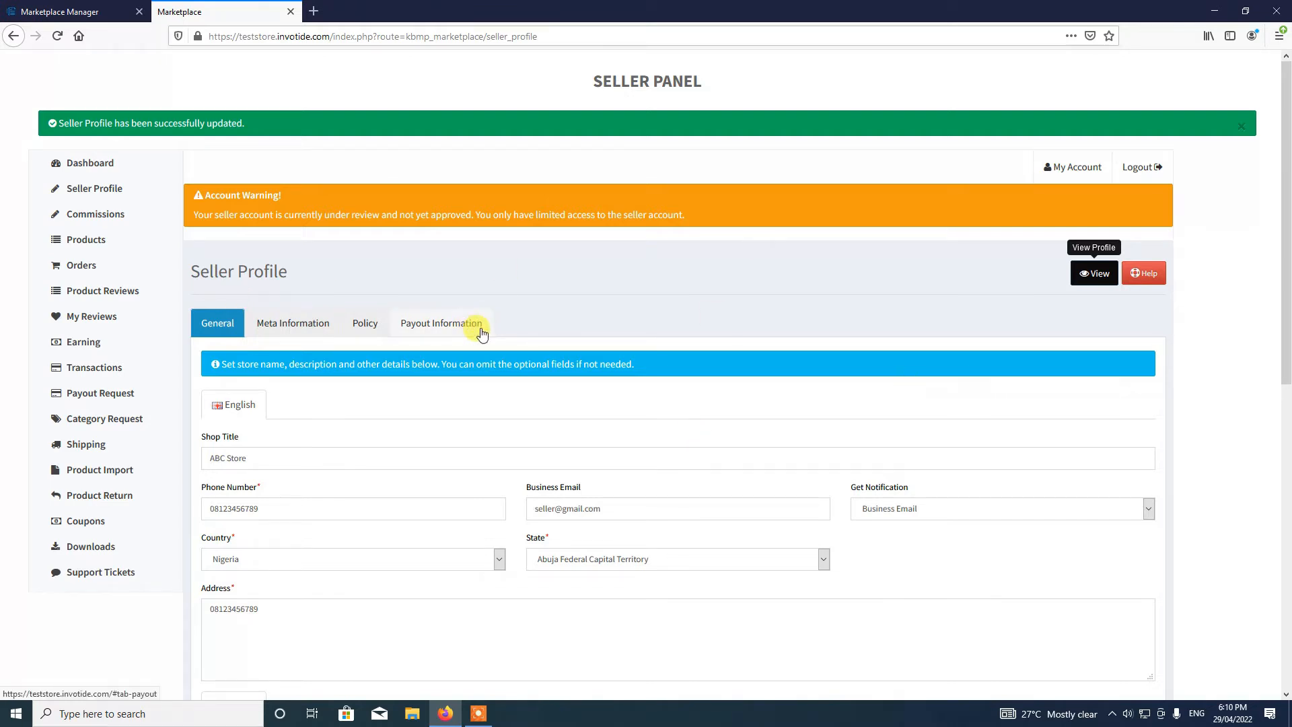
- Open the Products list and reload it so the review warning disappears
left_click(102, 245)
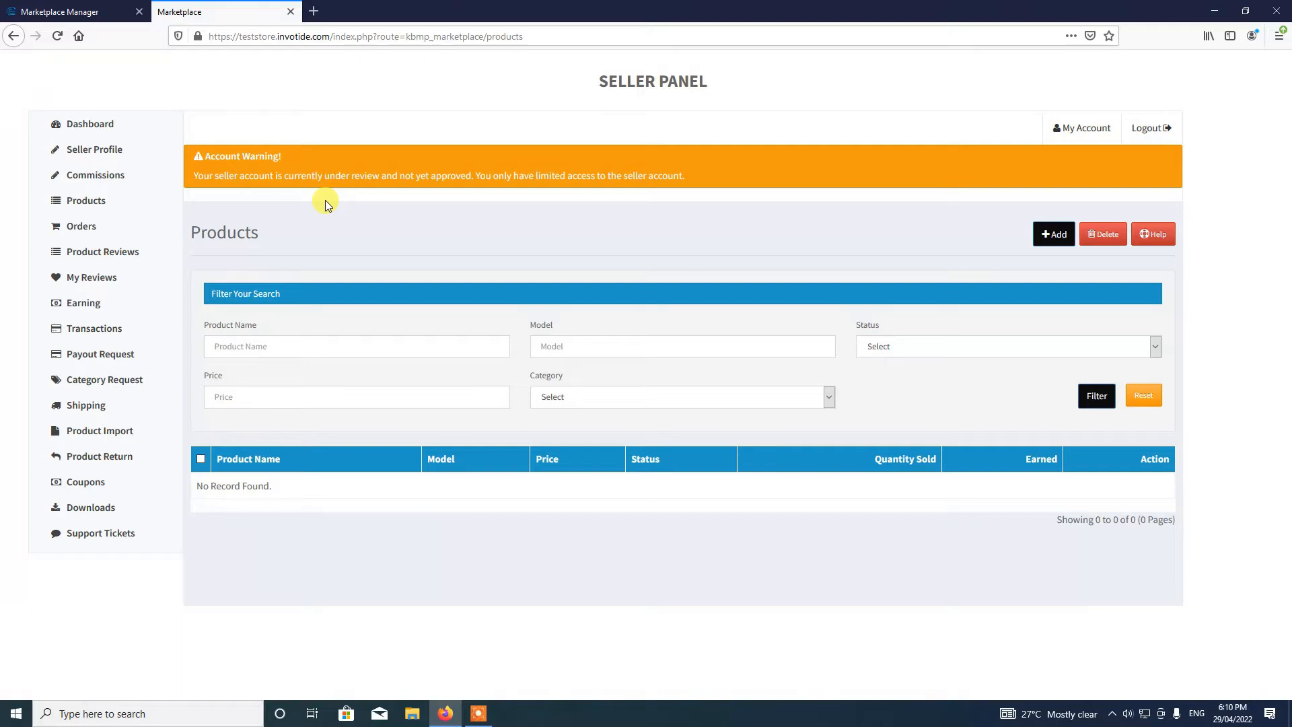
left_click(477, 714)
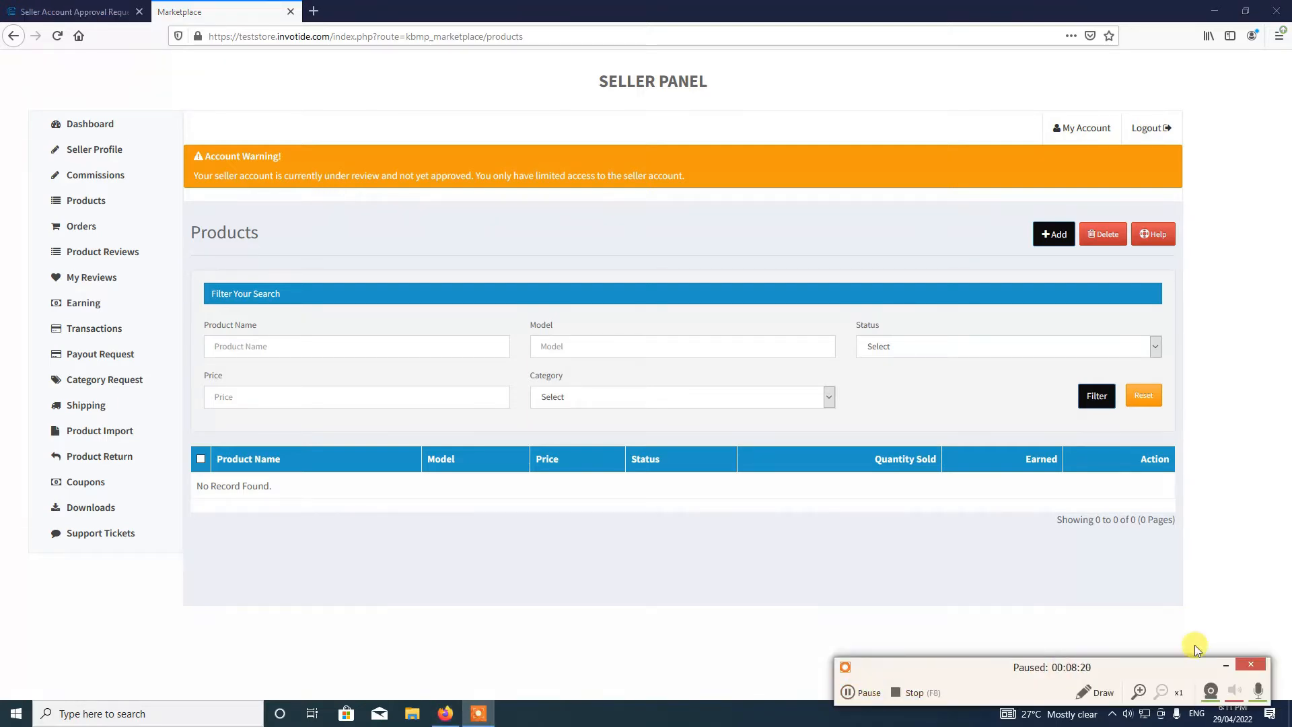
left_click(1234, 666)
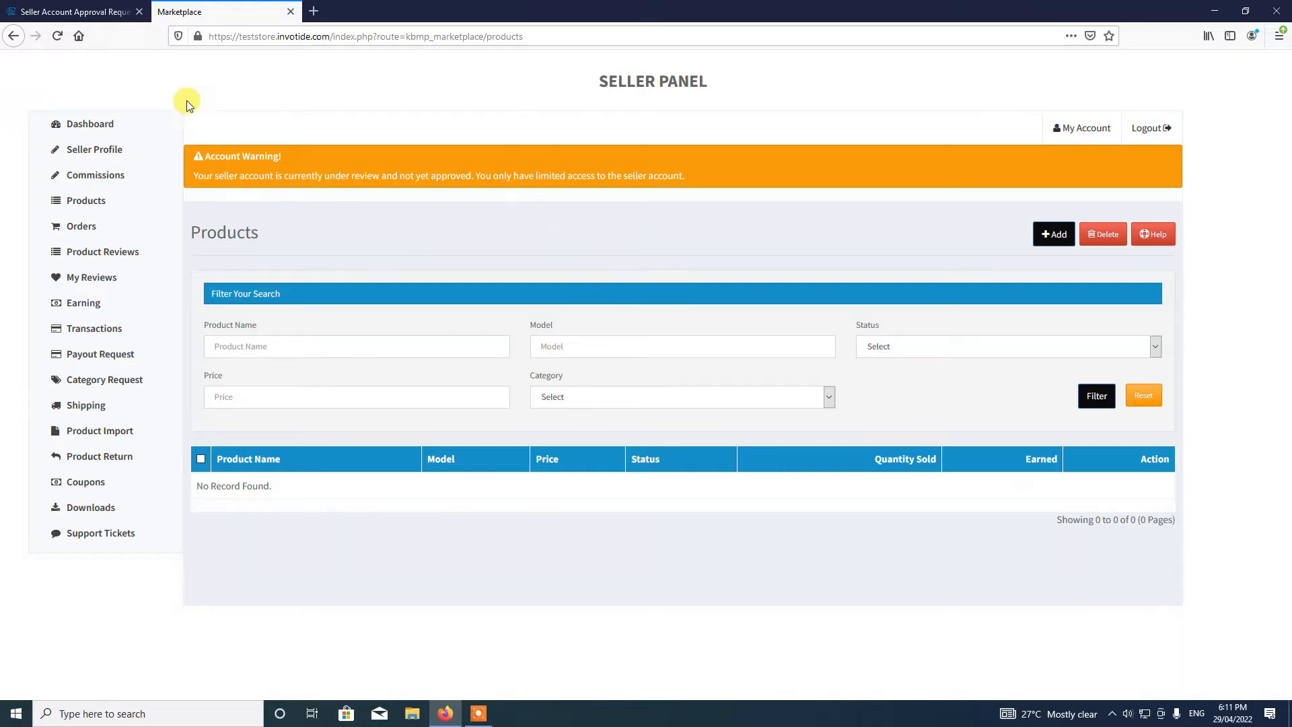
left_click(57, 37)
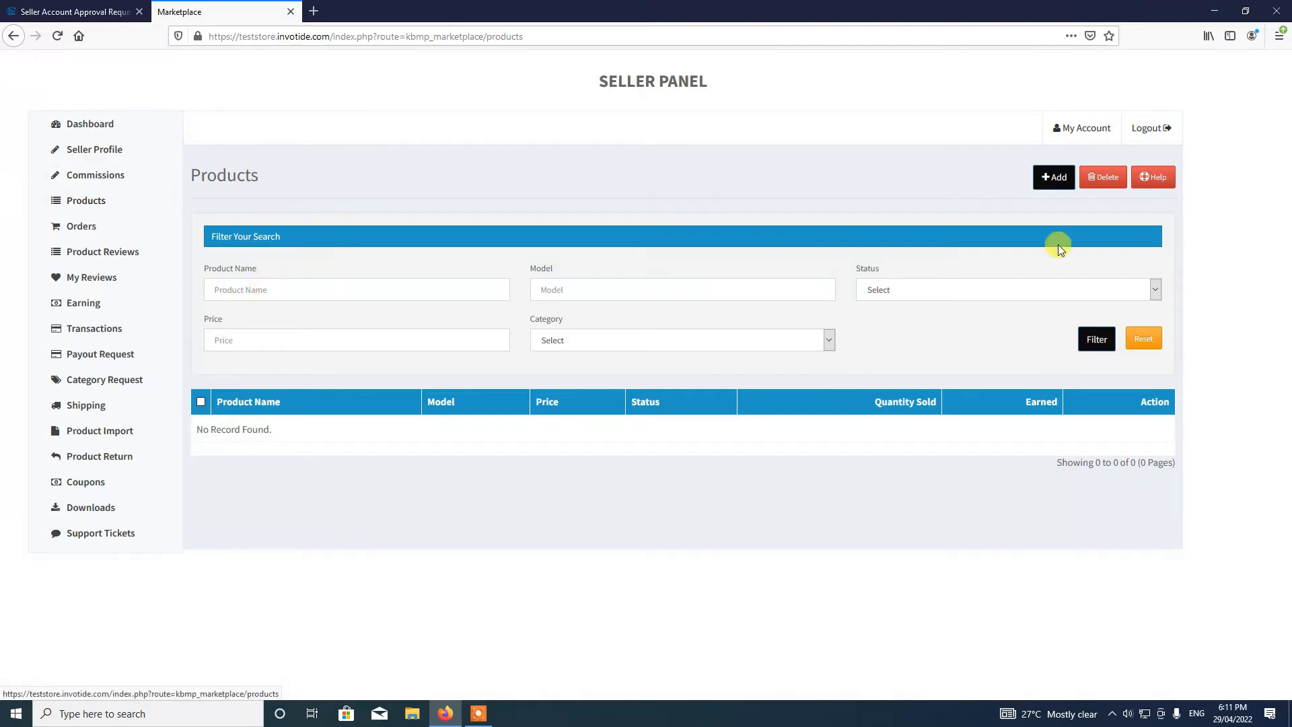
- Add a new product 'Test Product' with description 'This is a test product' and meta title 'Test Product'
left_click(1062, 180)
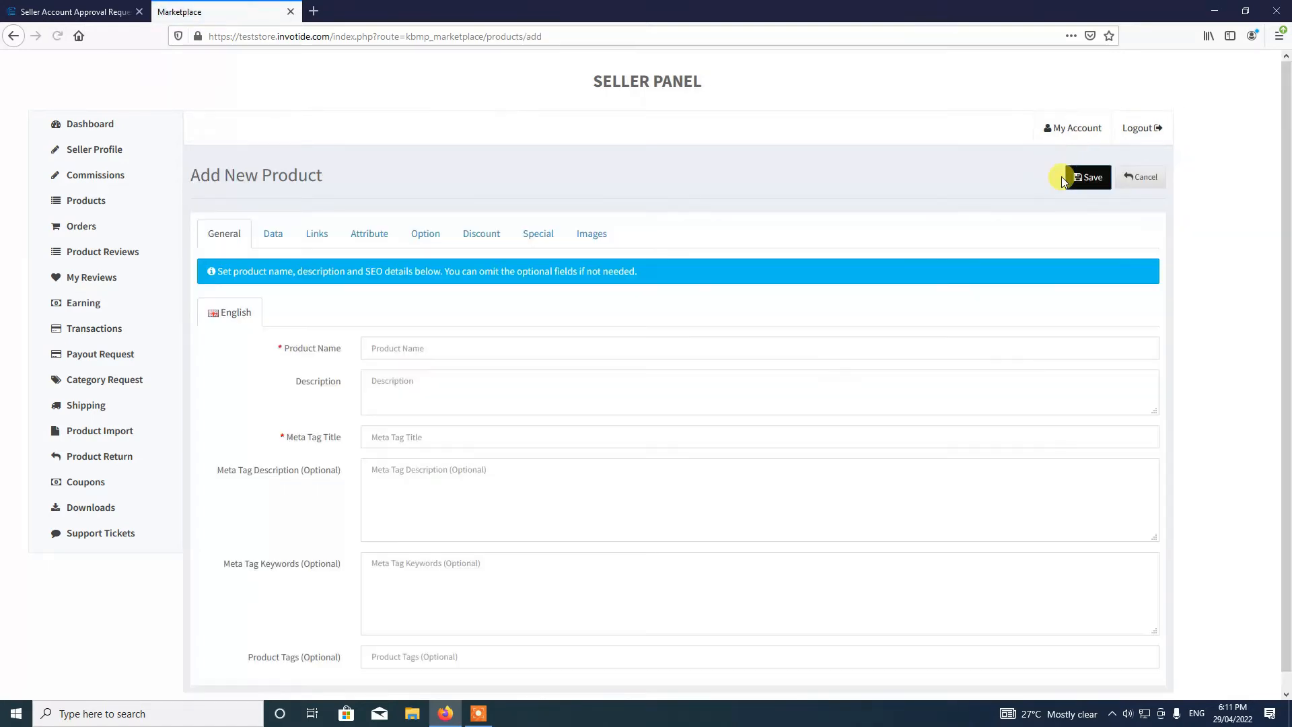
left_click(394, 355)
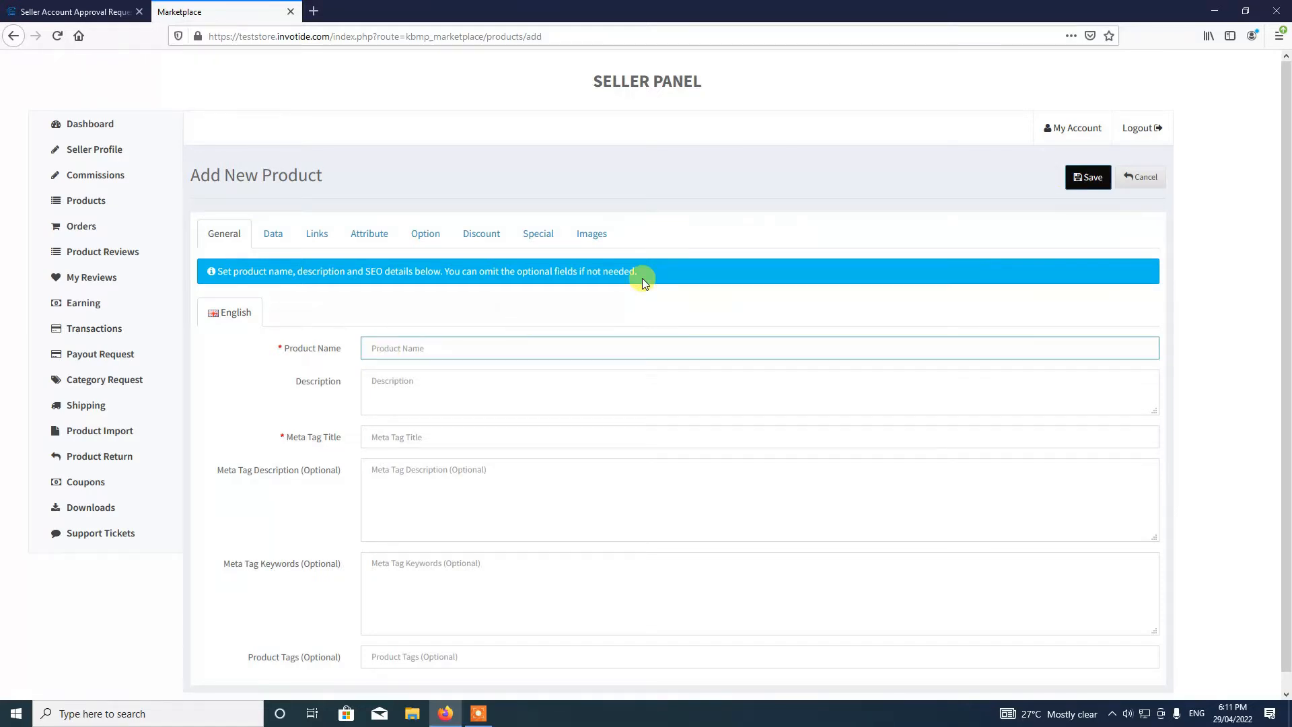
type("Test Product")
left_click(494, 406)
type("This is")
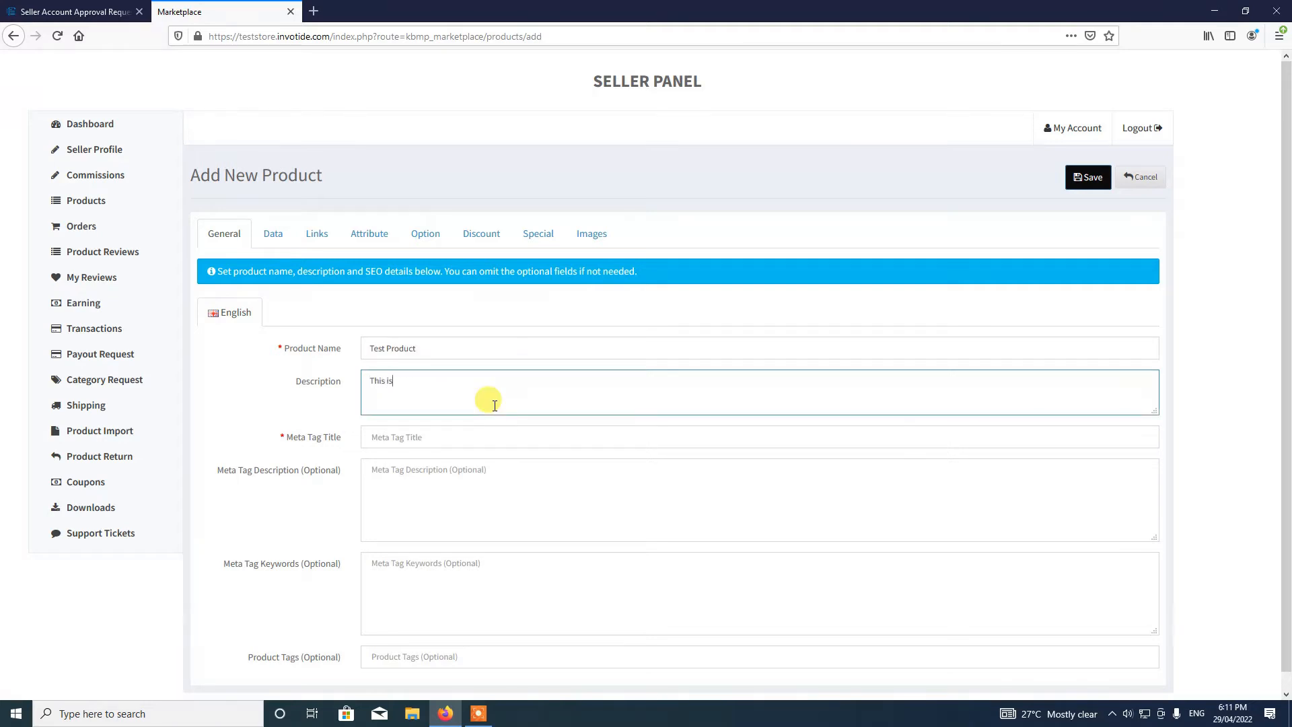
type(" a test product")
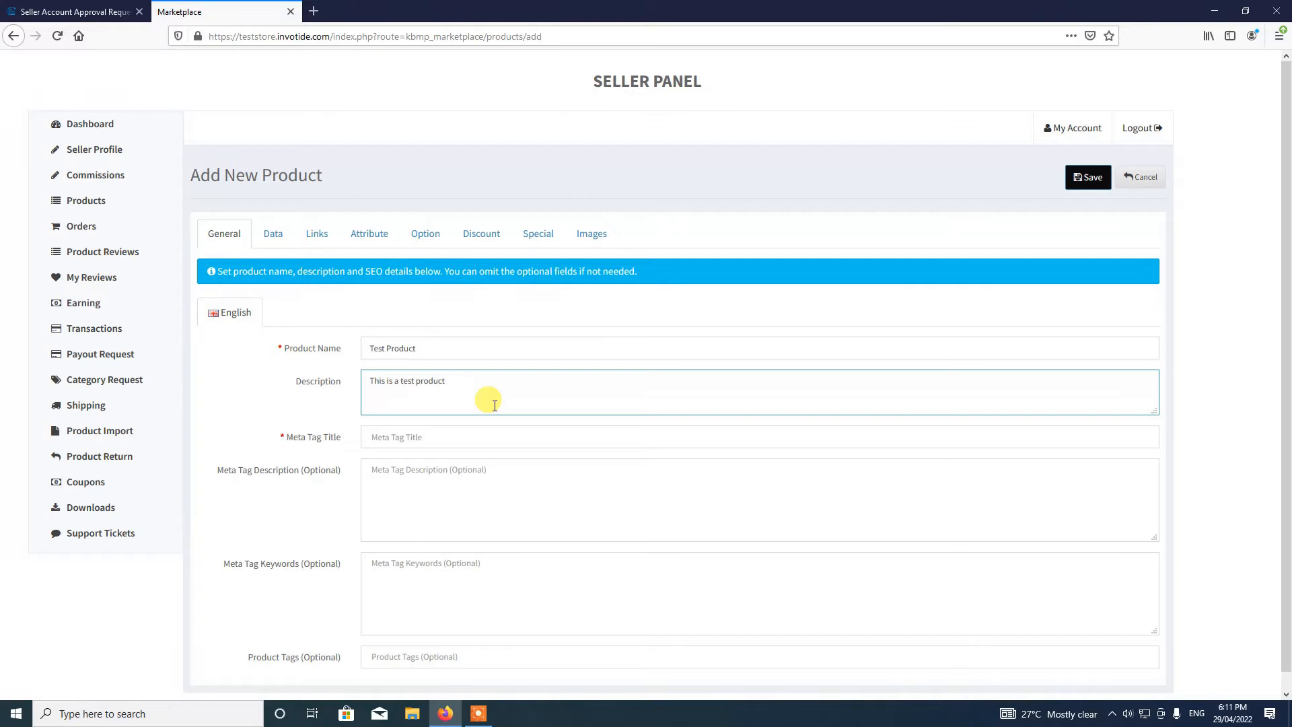
left_click(415, 434)
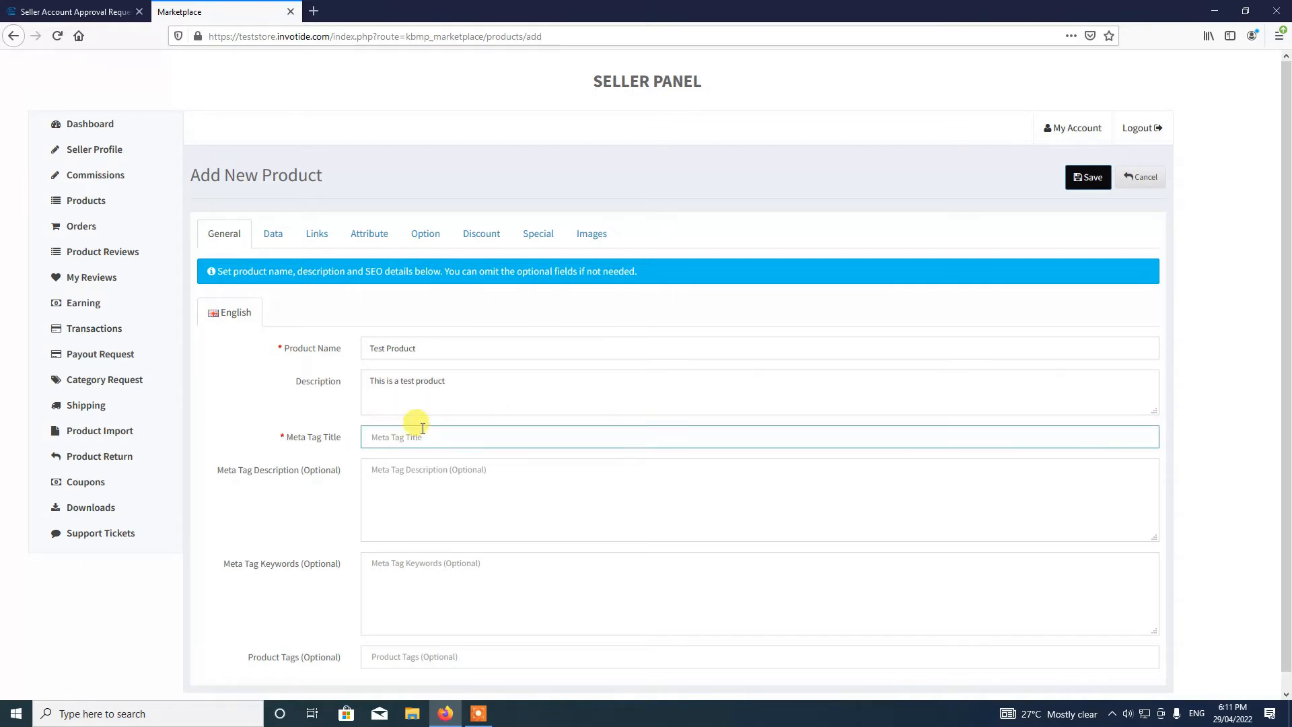
type("Test Product")
scroll(430, 514, "down", 1)
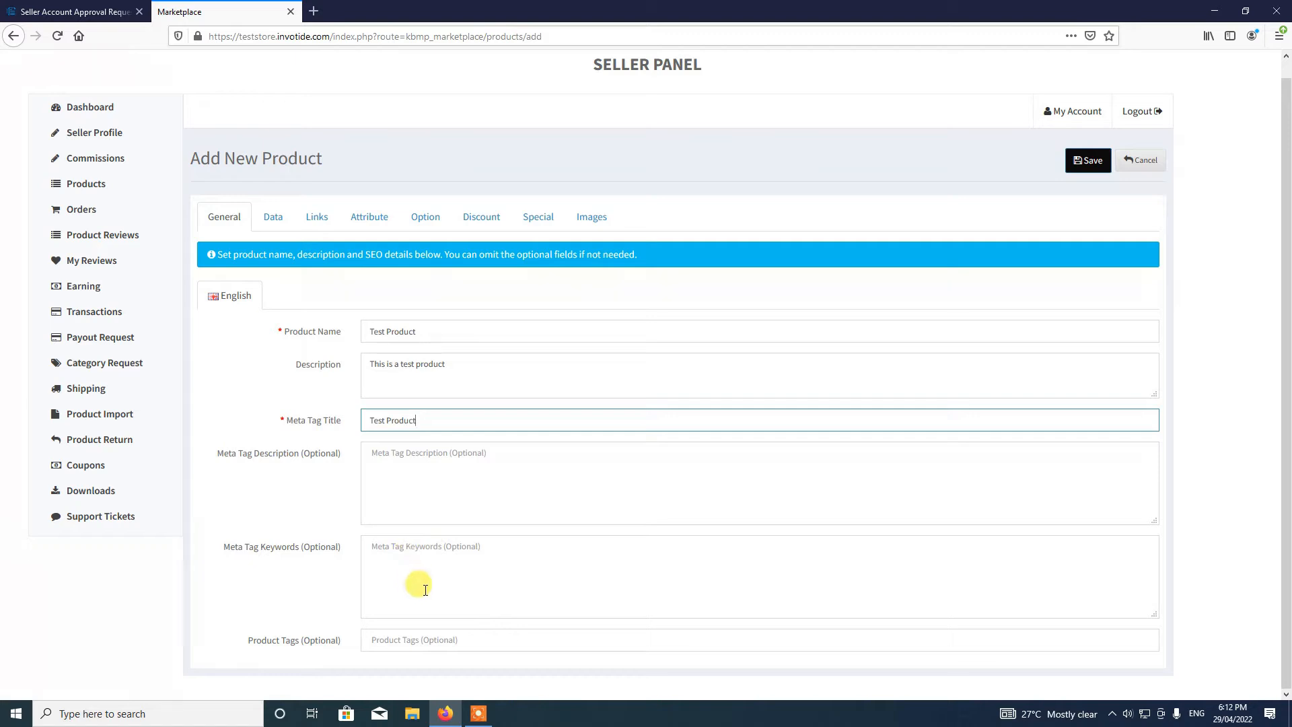
- On the Data tab, set model 20 and price 50, leaving tax class None
left_click(269, 228)
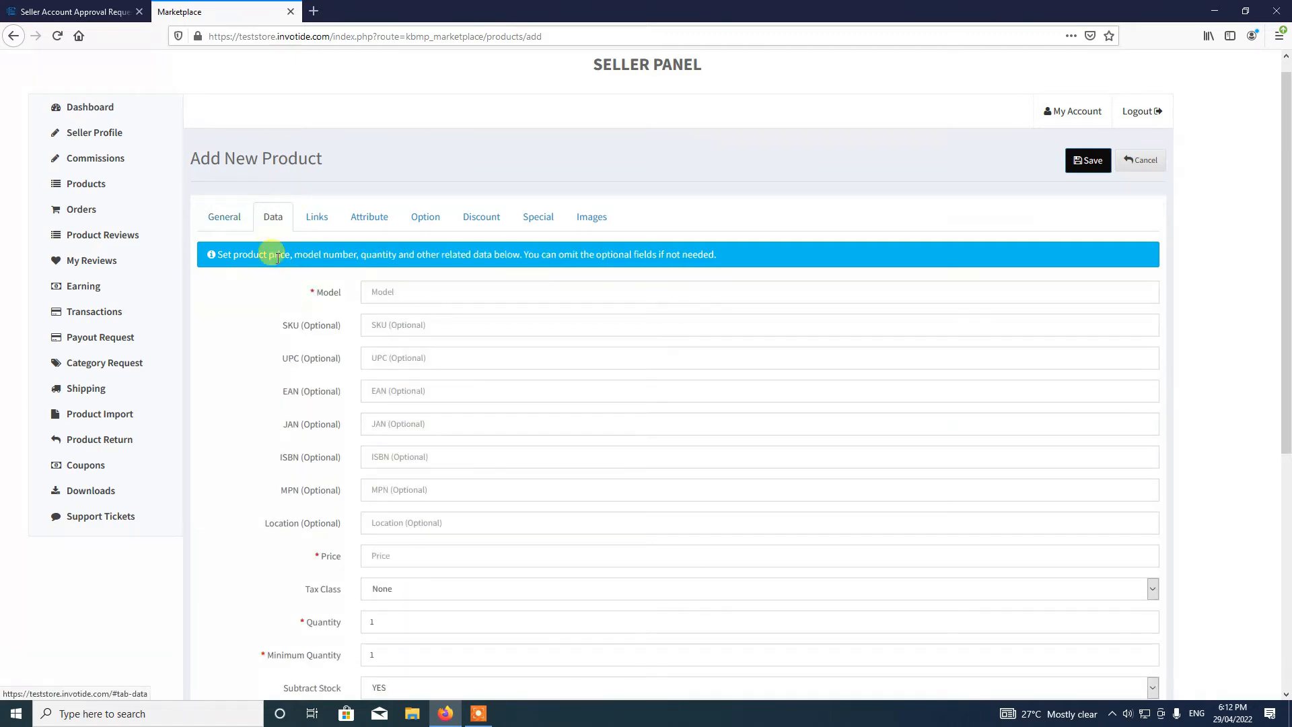
left_click(406, 288)
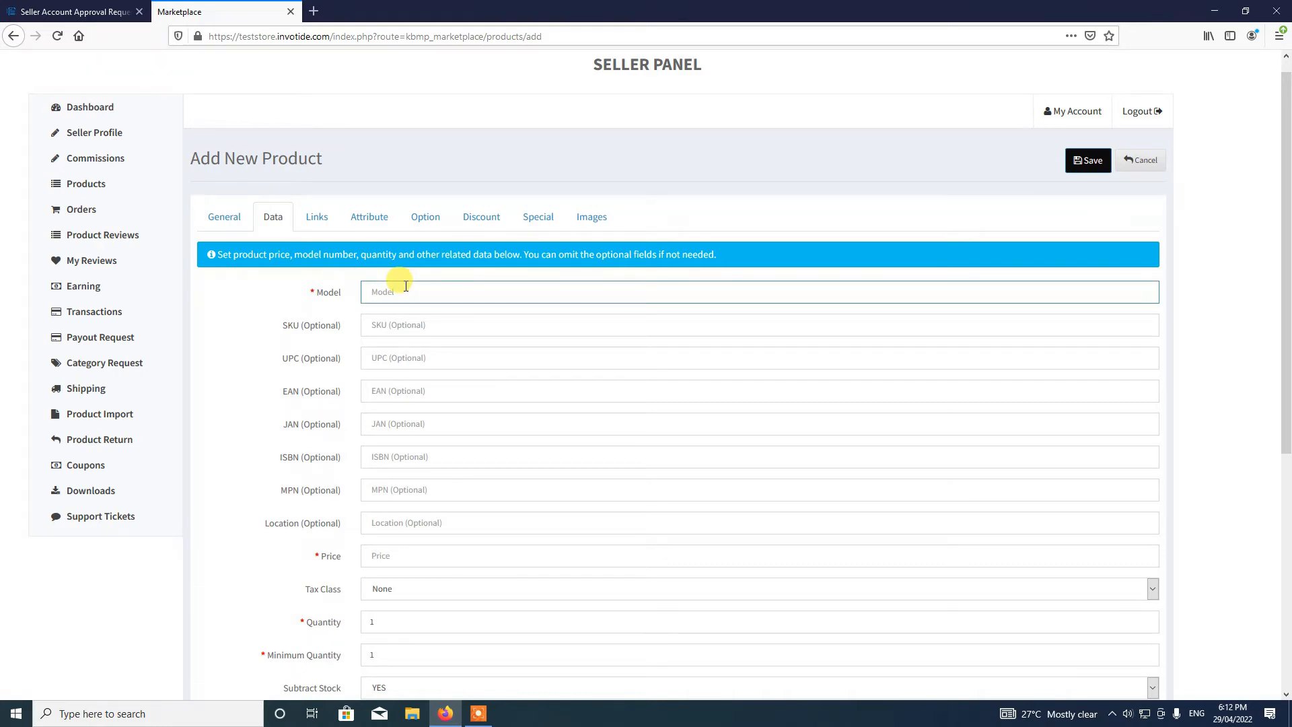
type("20")
left_click(394, 559)
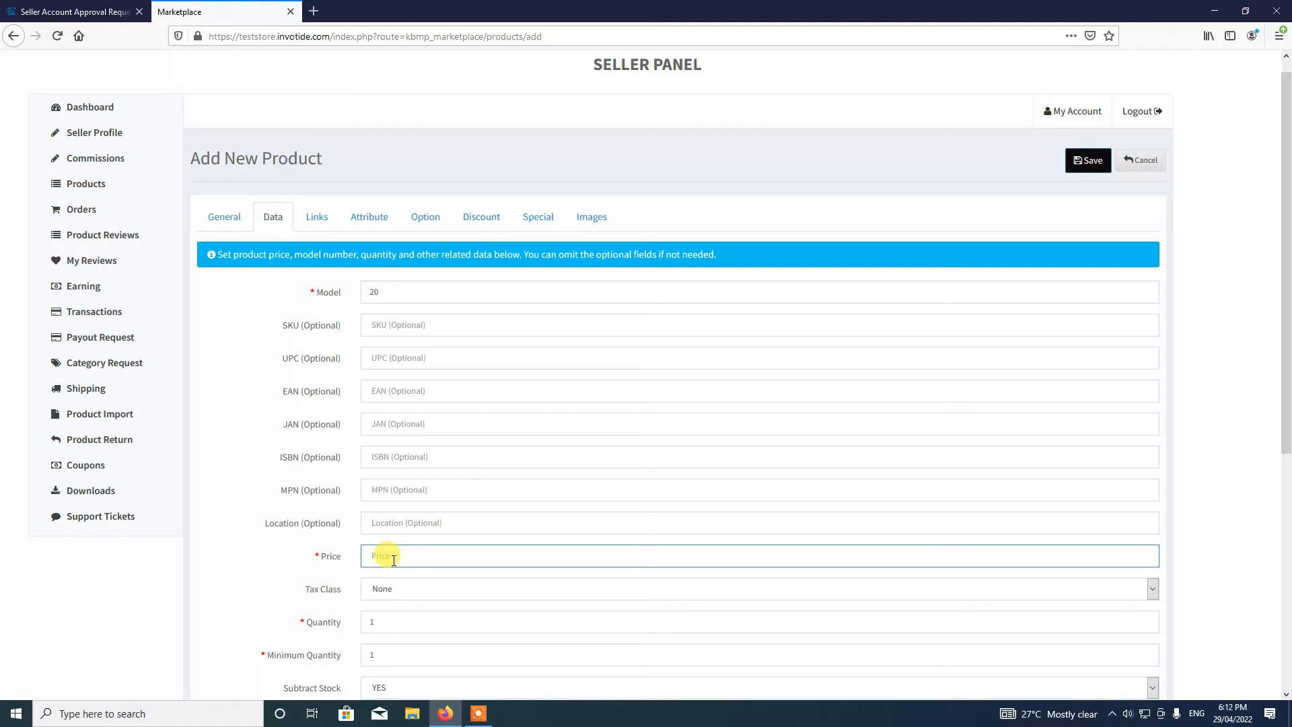
type("50")
left_click(332, 558)
scroll(335, 569, "up", 1)
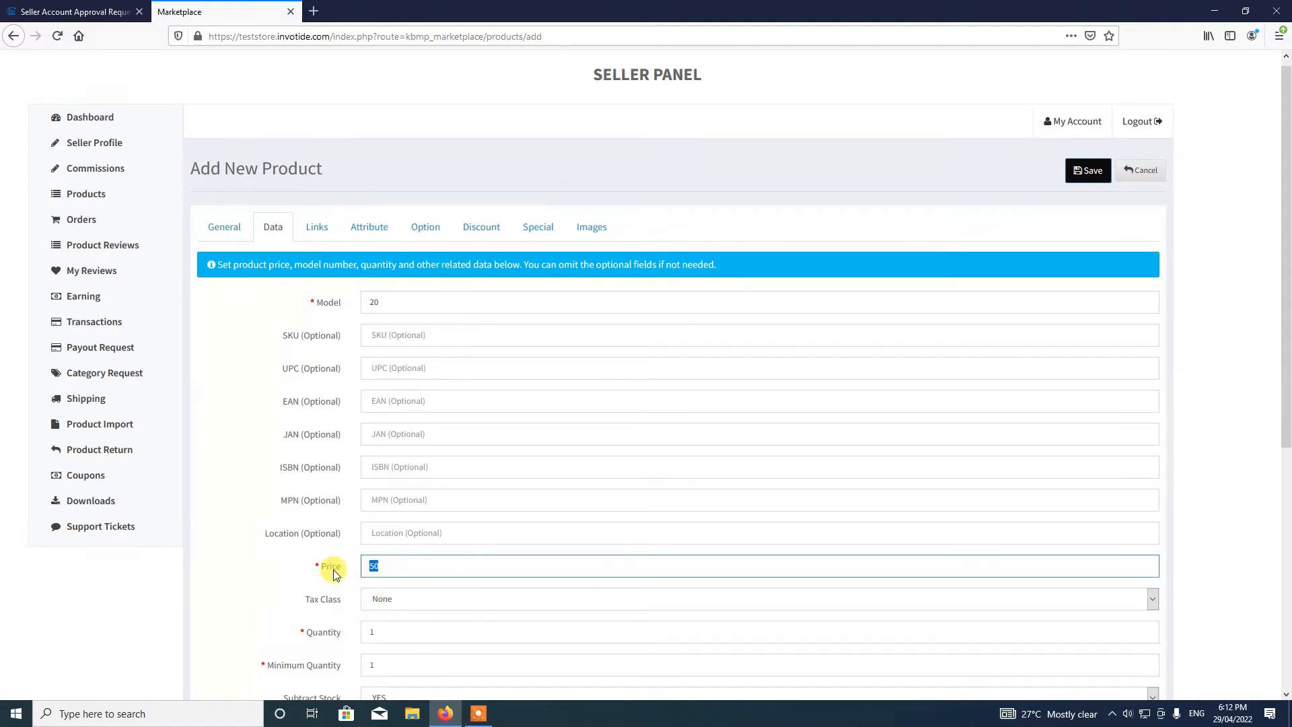
scroll(335, 572, "down", 3)
left_click(389, 403)
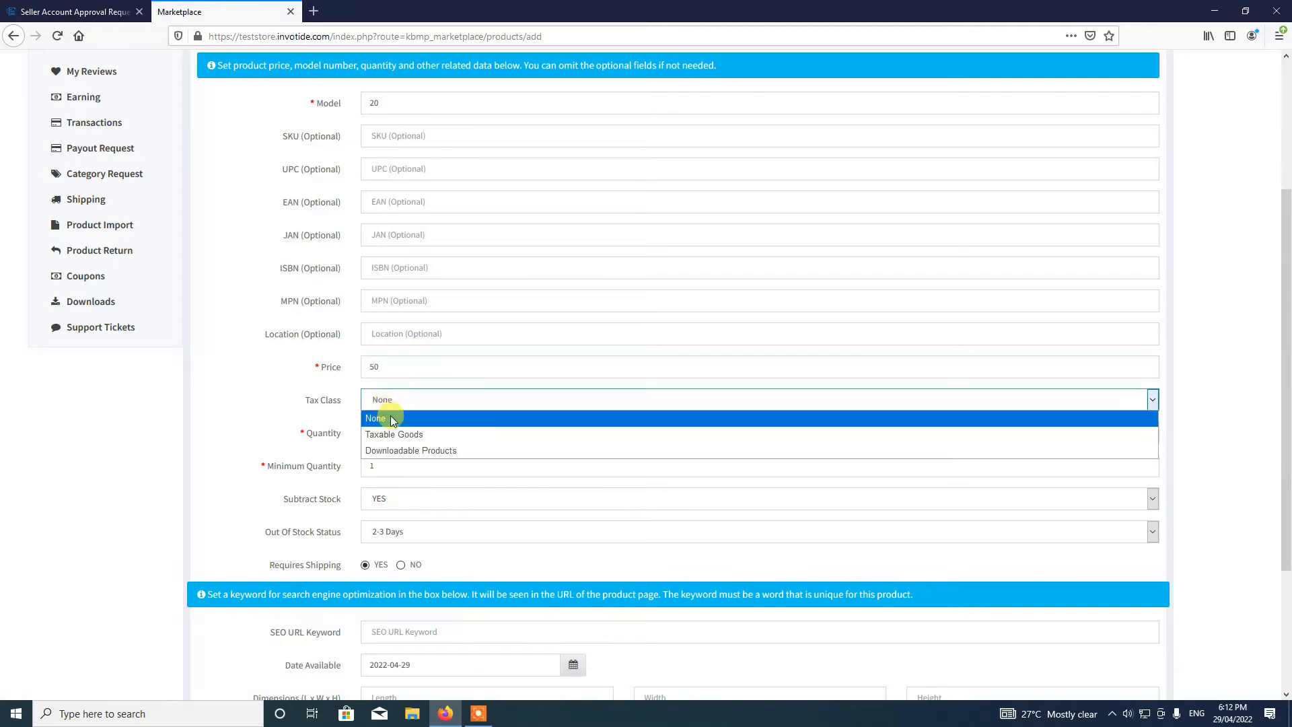
left_click(392, 419)
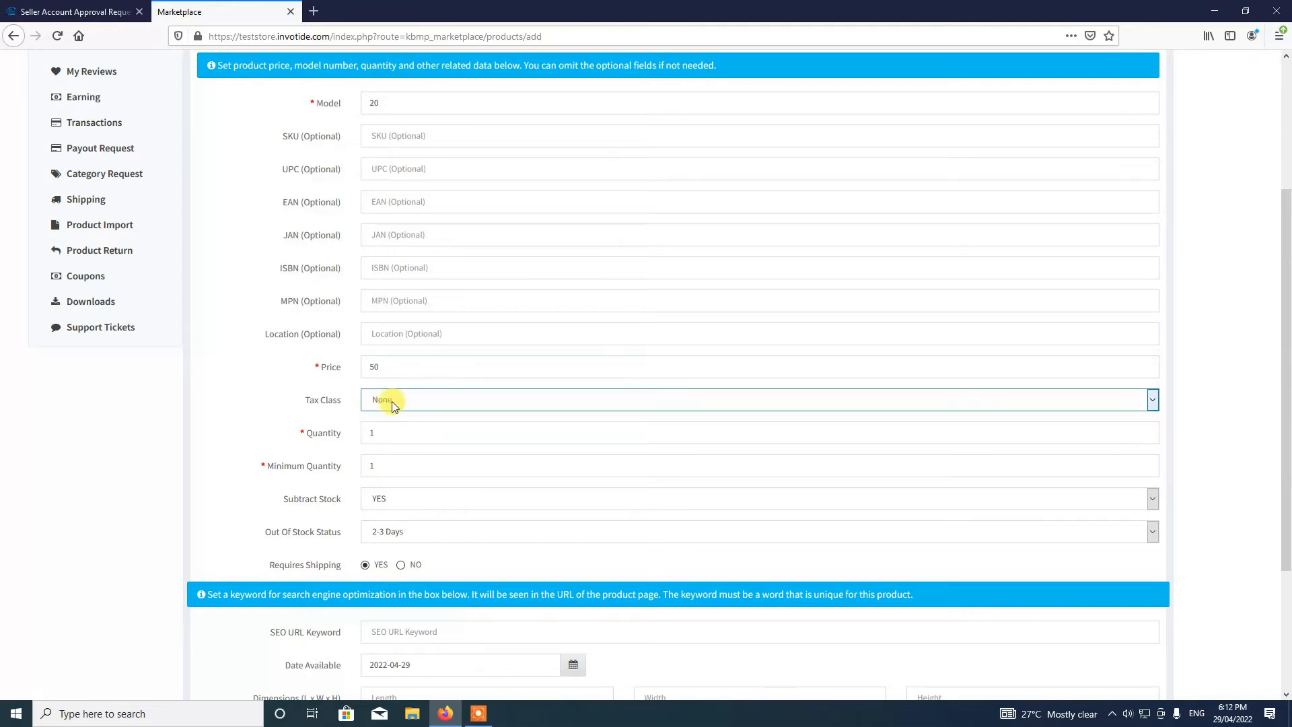
- Set quantity 10, keep subtract stock Yes, SEO keyword 'sellerproduct' and weight 5
left_click(403, 436)
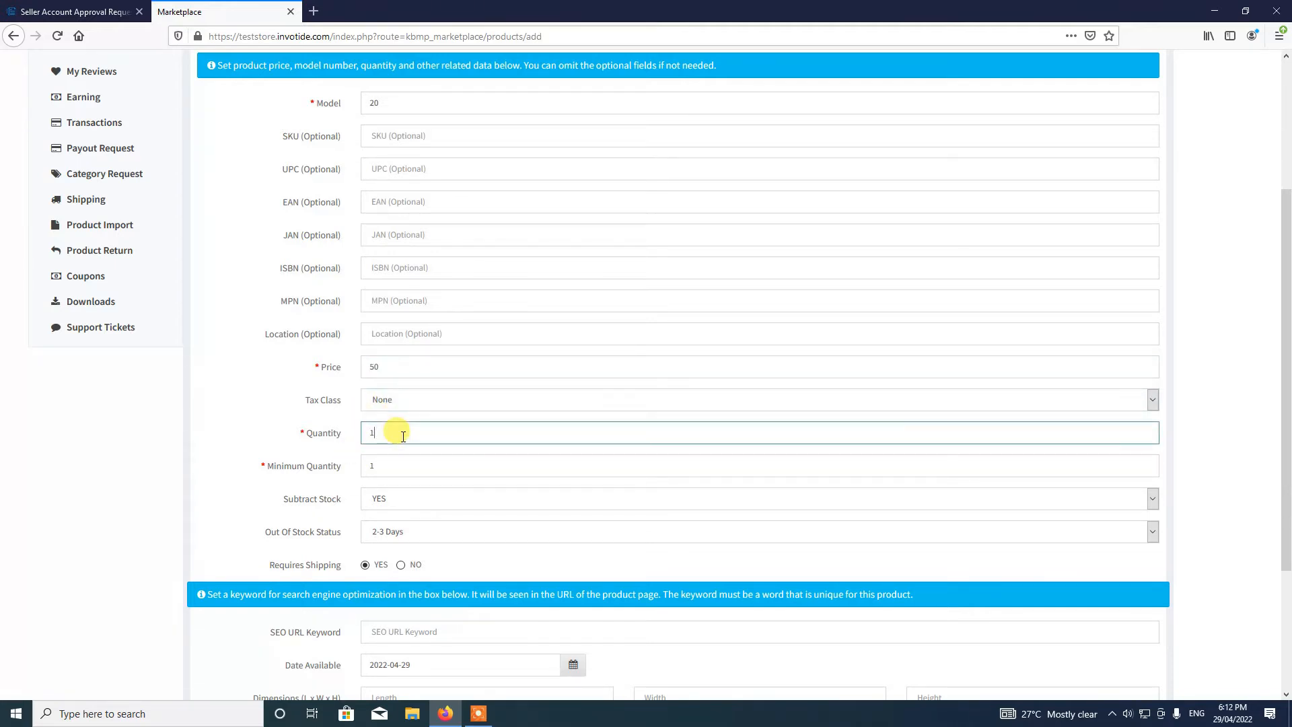
type("0")
left_click(279, 446)
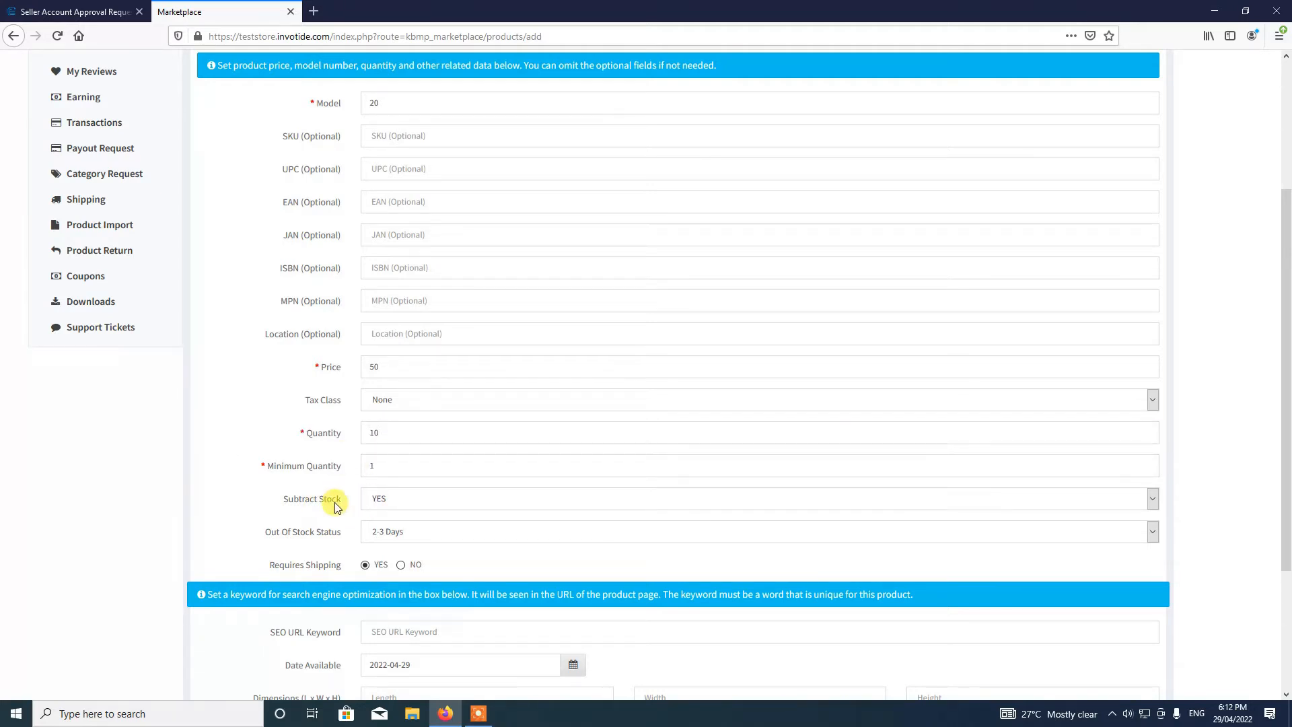
left_click(395, 513)
left_click(394, 517)
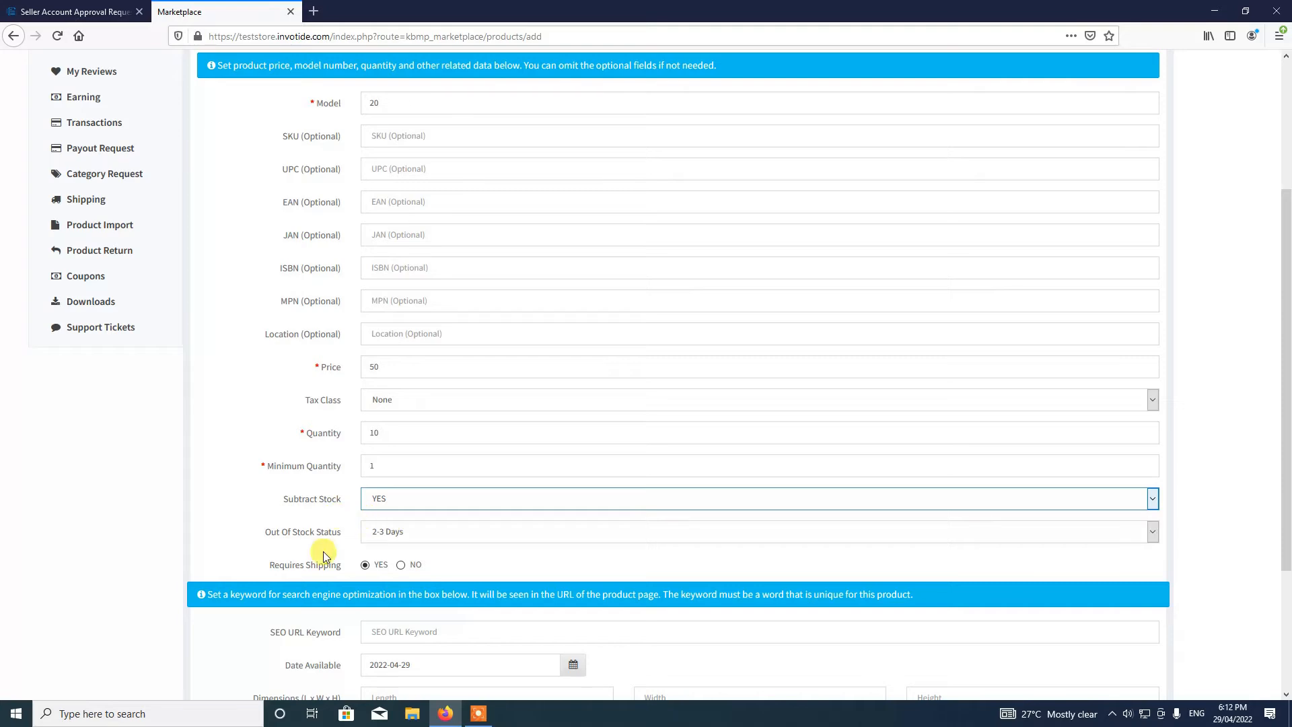
scroll(422, 567, "up", 1)
scroll(423, 567, "down", 2)
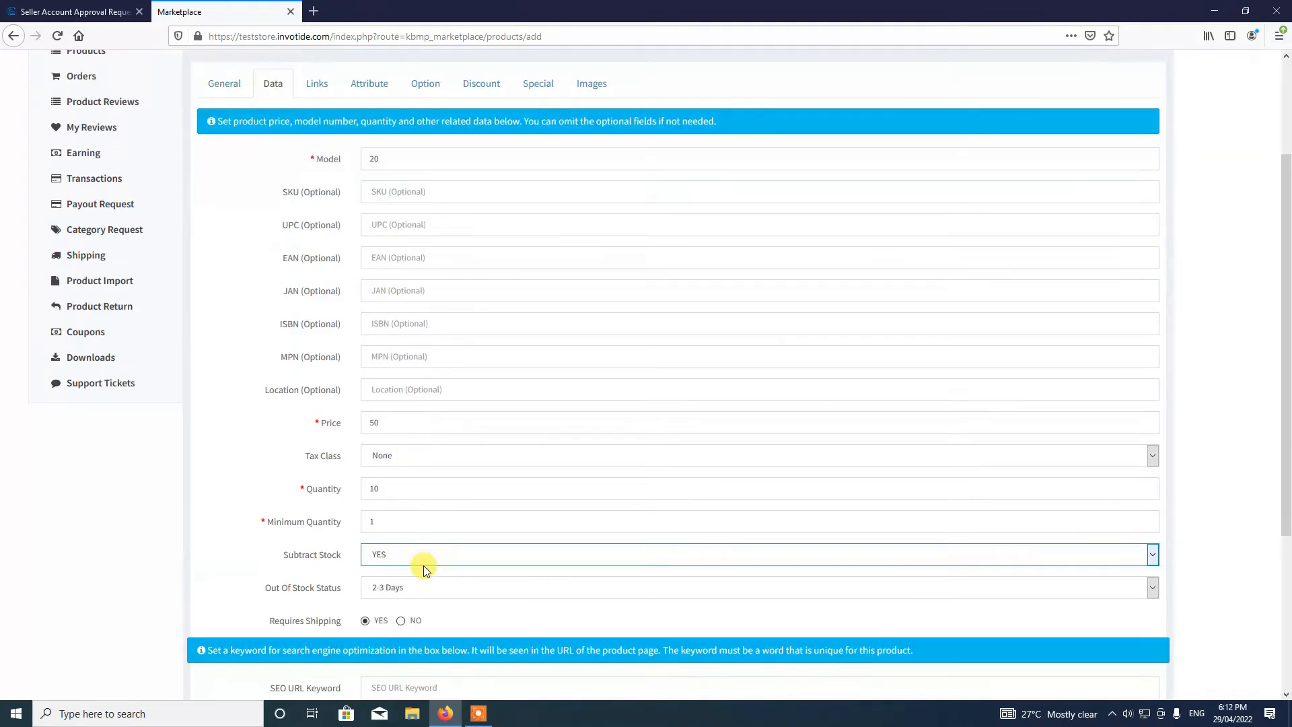
scroll(424, 569, "down", 1)
left_click(400, 494)
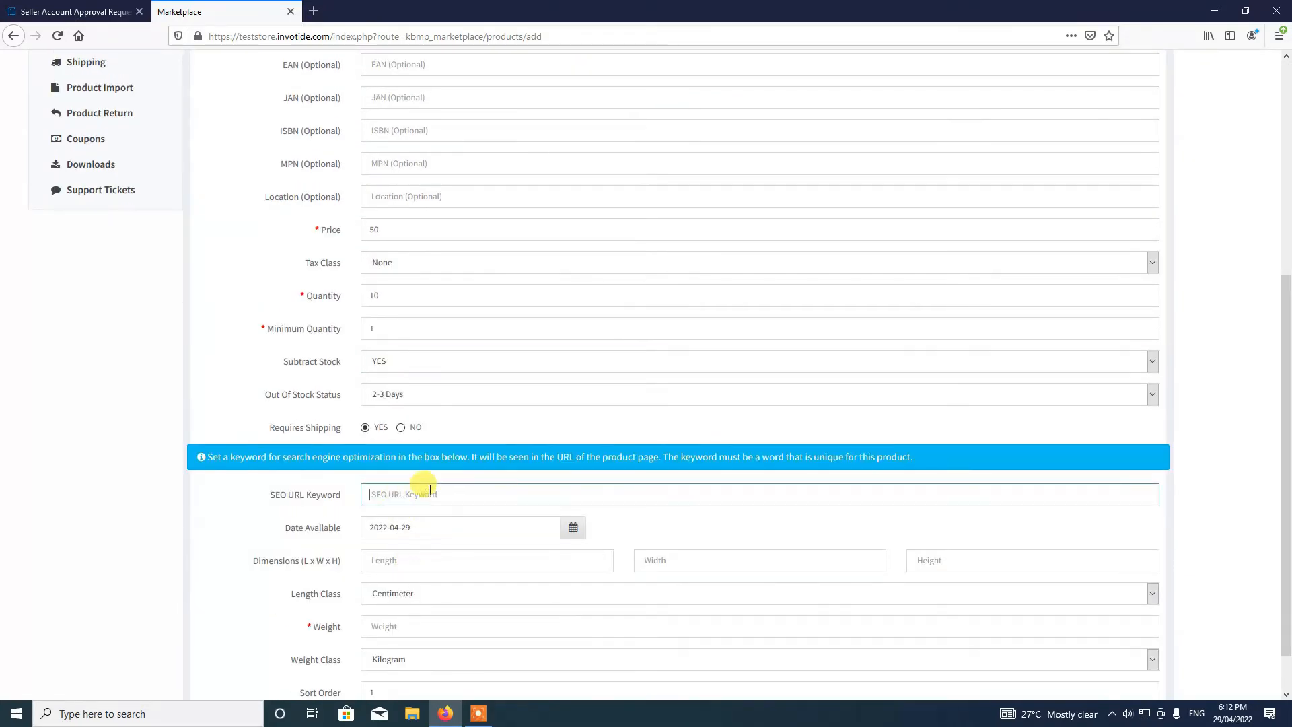
type("sellerproduct")
scroll(476, 551, "up", 2)
scroll(410, 556, "down", 3)
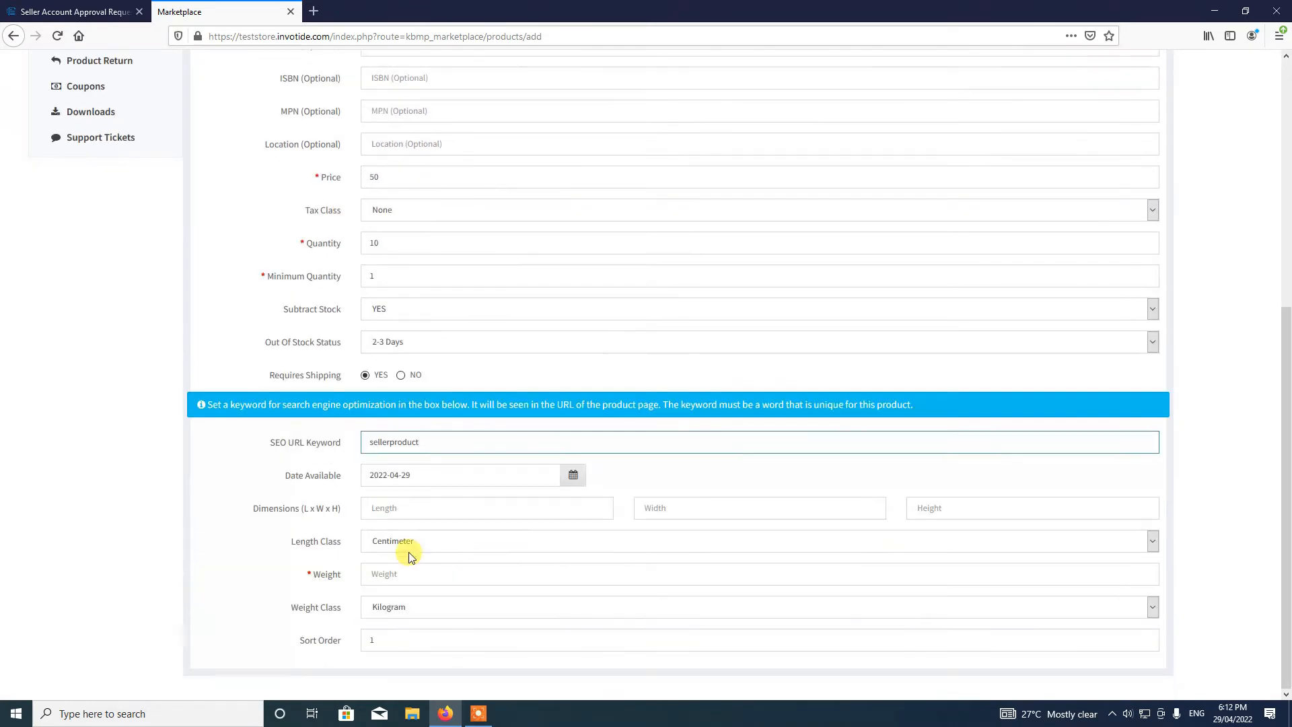
left_click(384, 576)
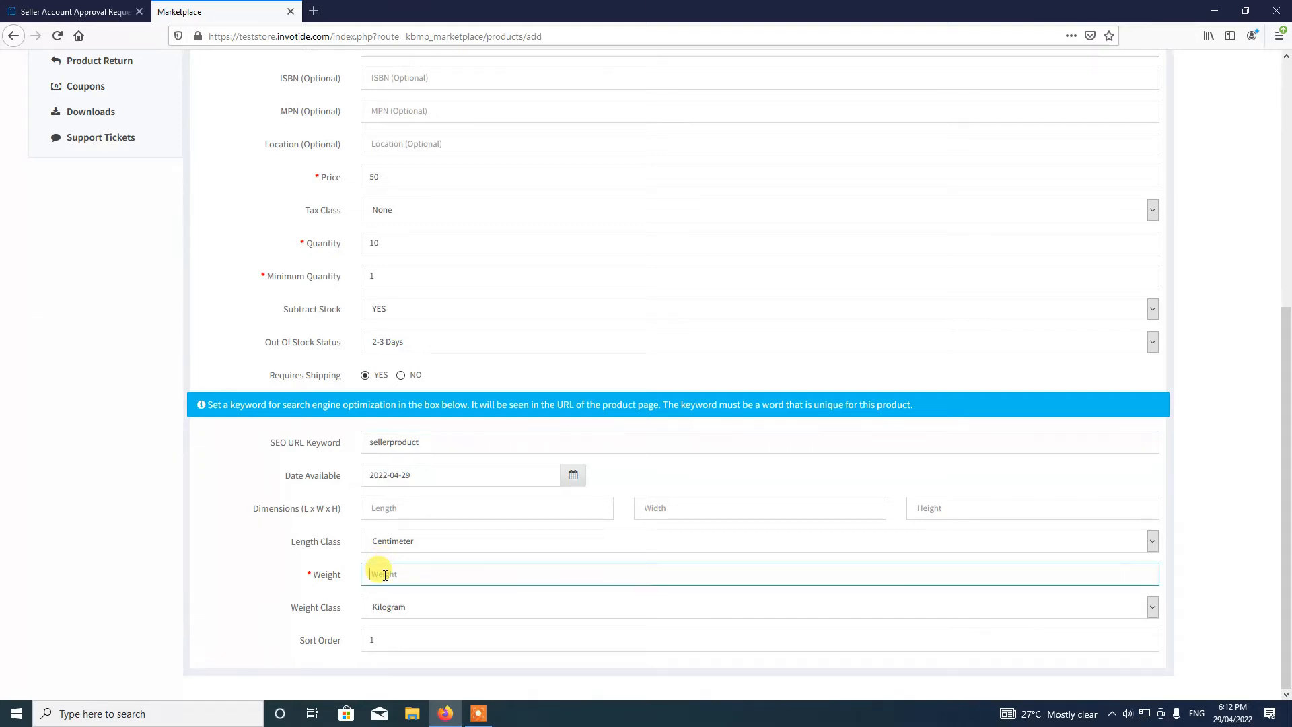
type("5")
scroll(444, 557, "up", 3)
scroll(444, 557, "up", 2)
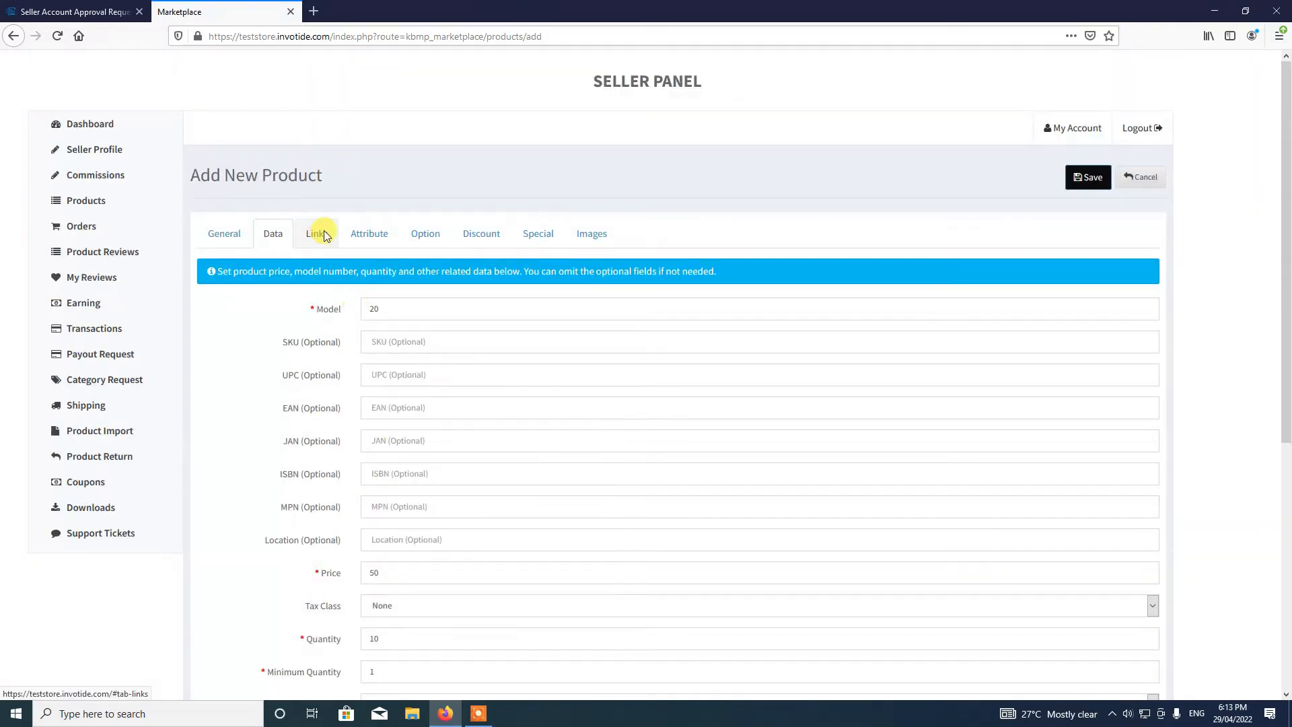
- On the Links tab, pick Jeans from the Categories suggestions
left_click(325, 235)
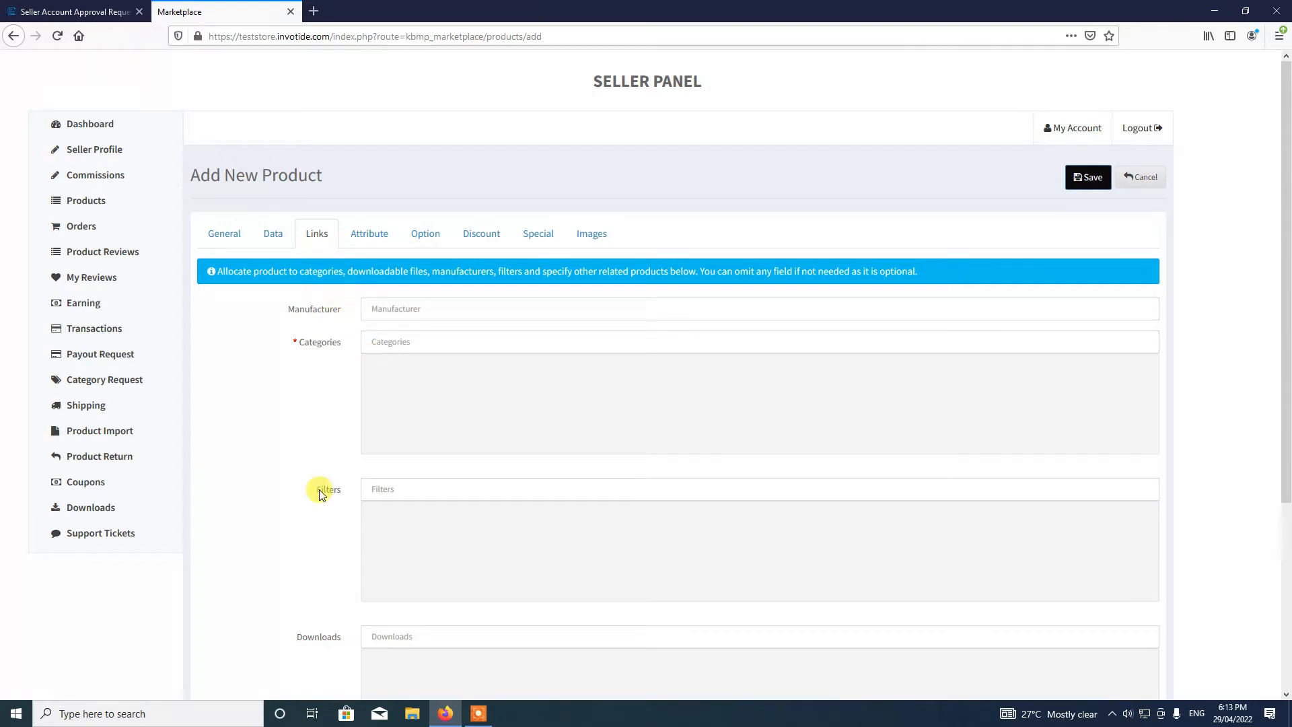
scroll(308, 505, "down", 4)
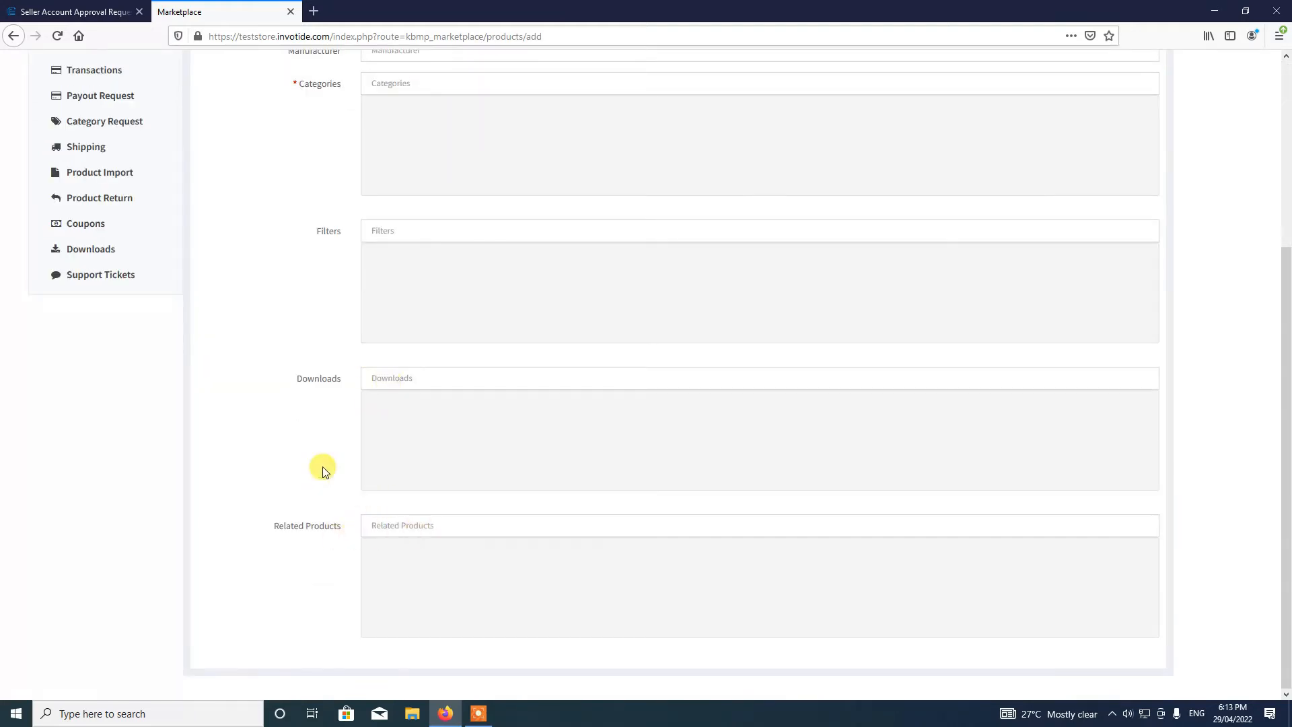
scroll(323, 470, "up", 3)
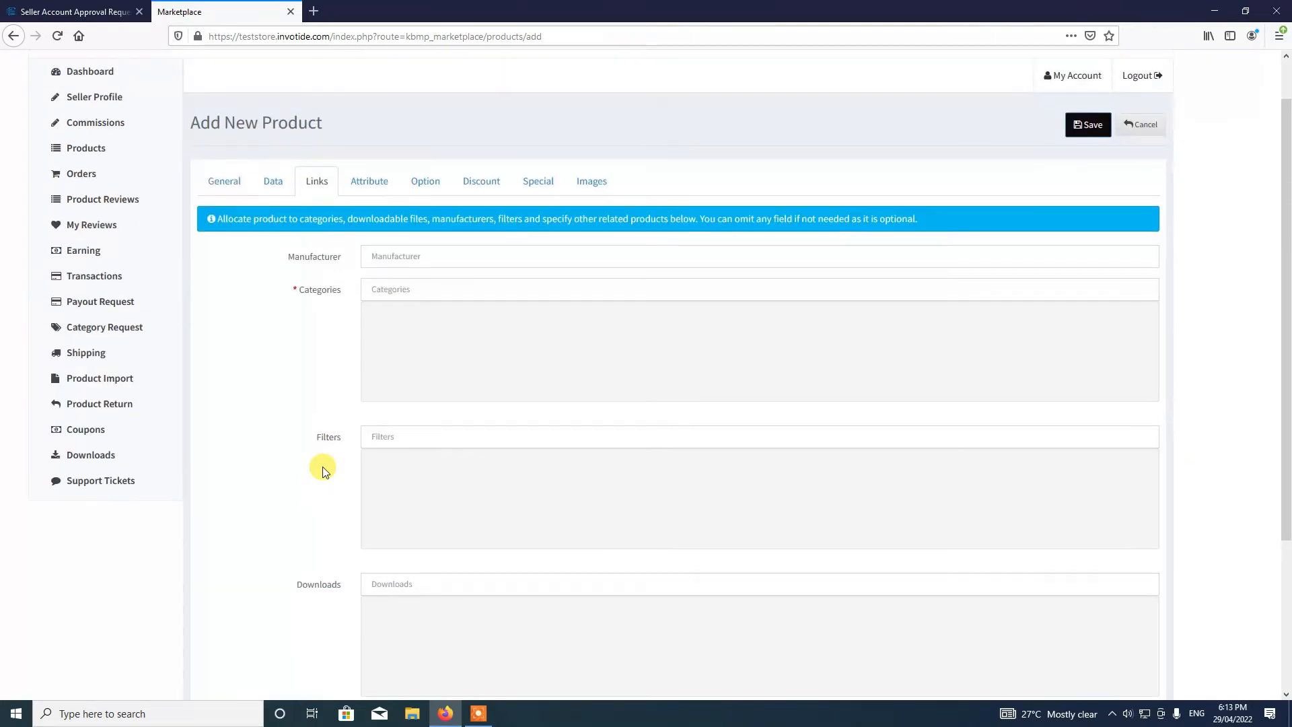
left_click(418, 290)
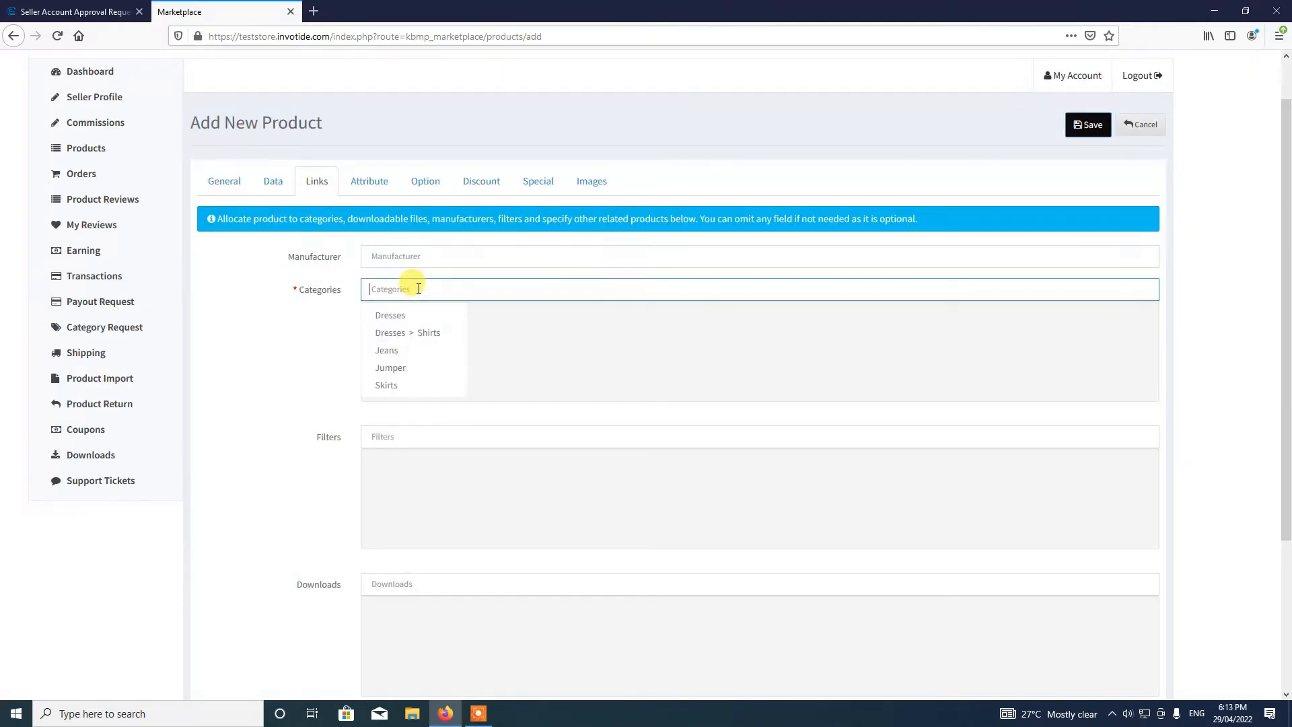
left_click(387, 350)
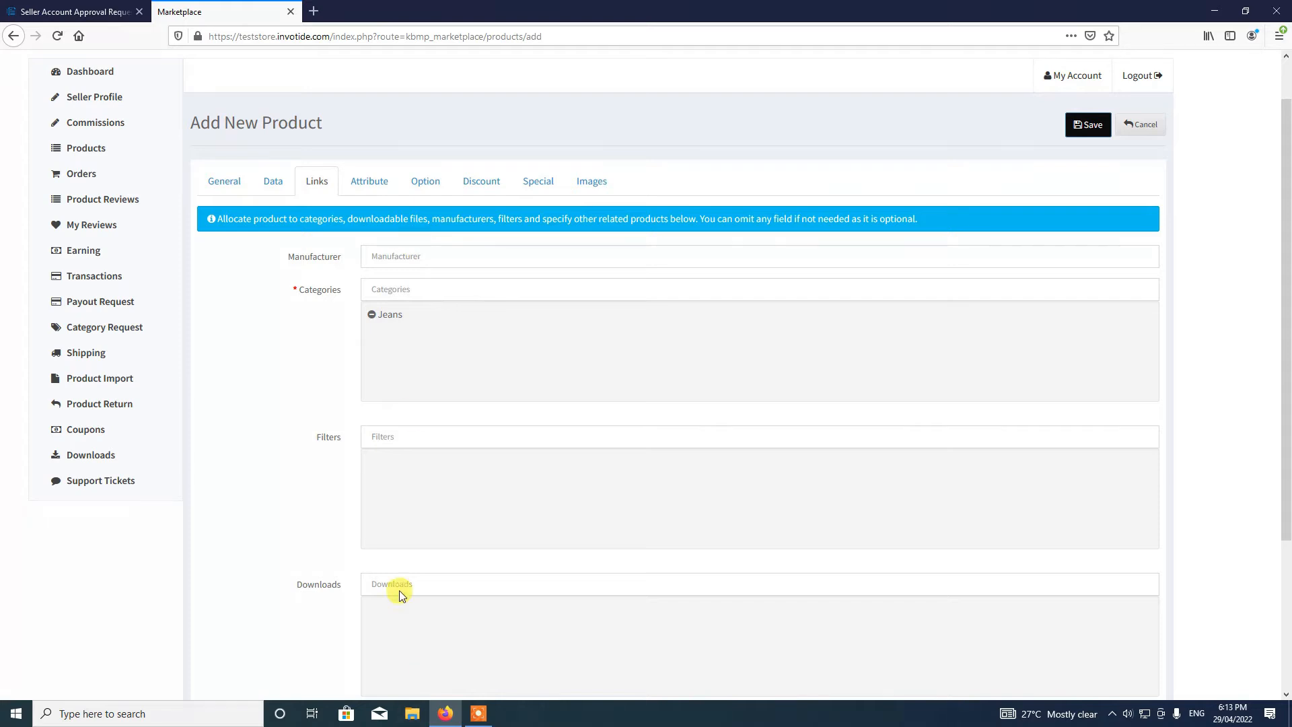
scroll(389, 585, "down", 3)
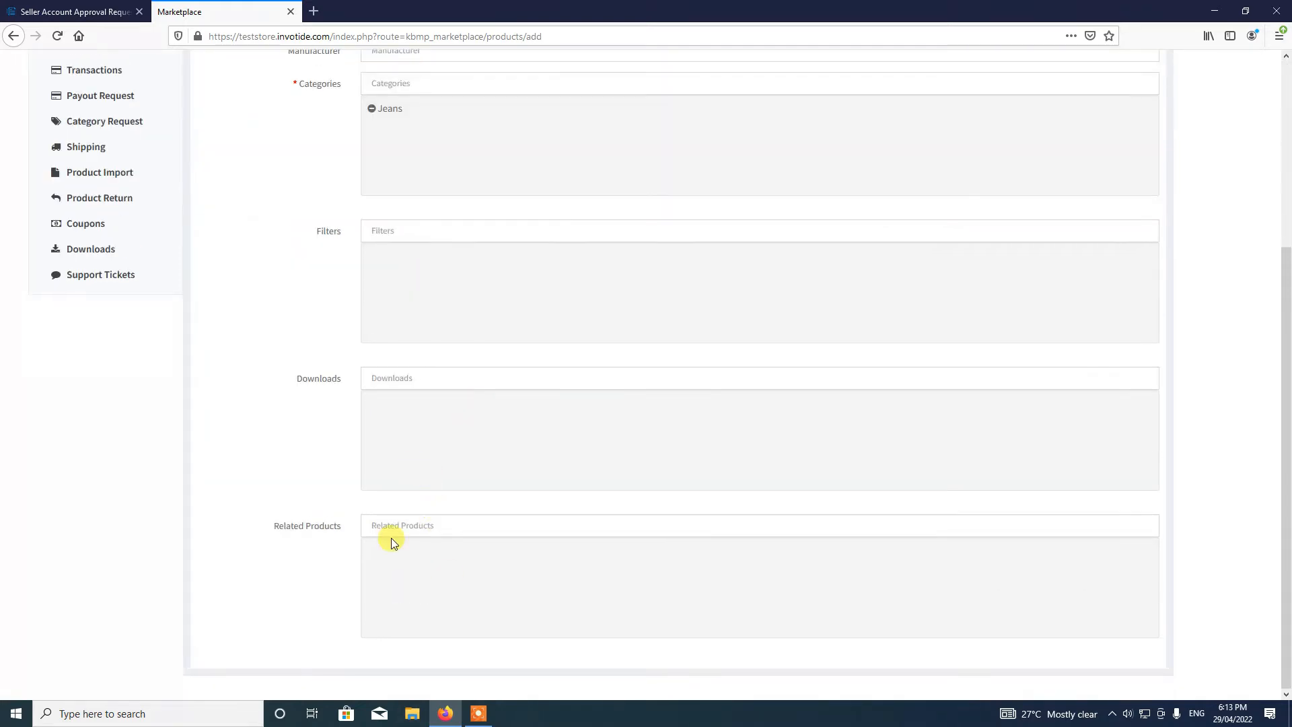
scroll(394, 543, "up", 4)
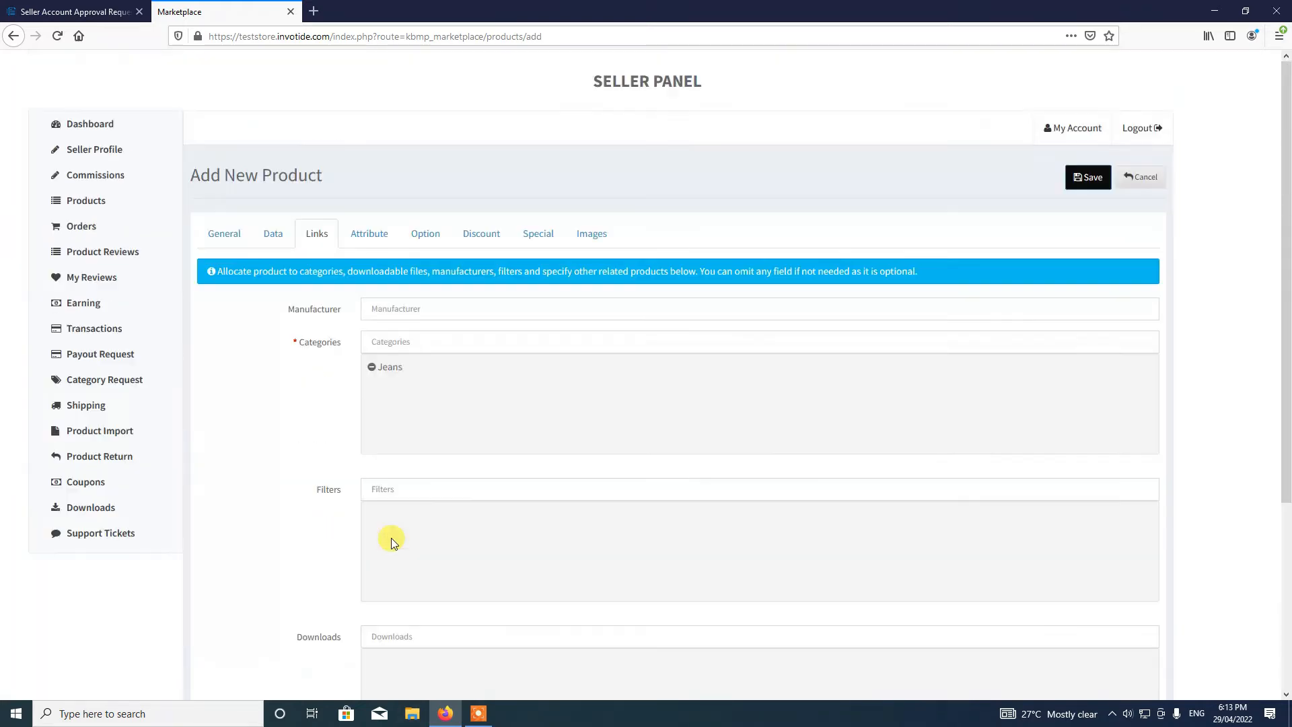
- Search 'siz' on the Option tab, add the required Size option, and insert a blank value row
left_click(363, 246)
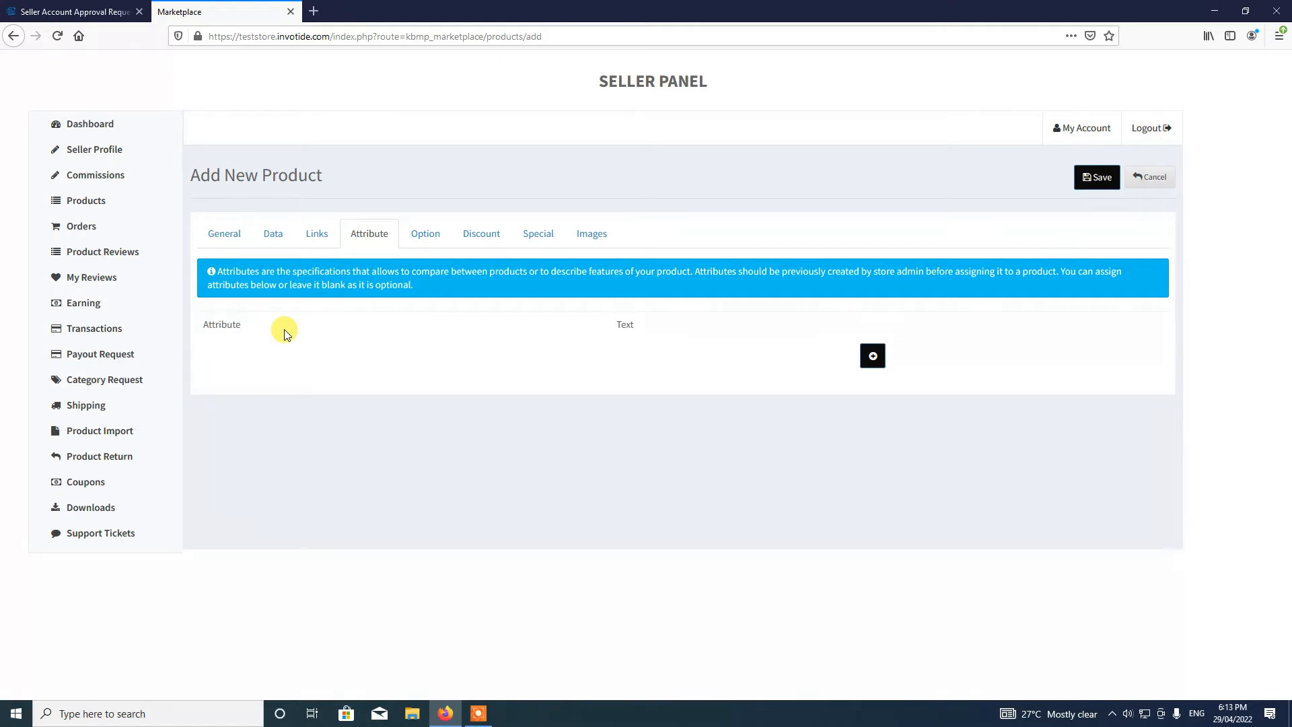
left_click(435, 239)
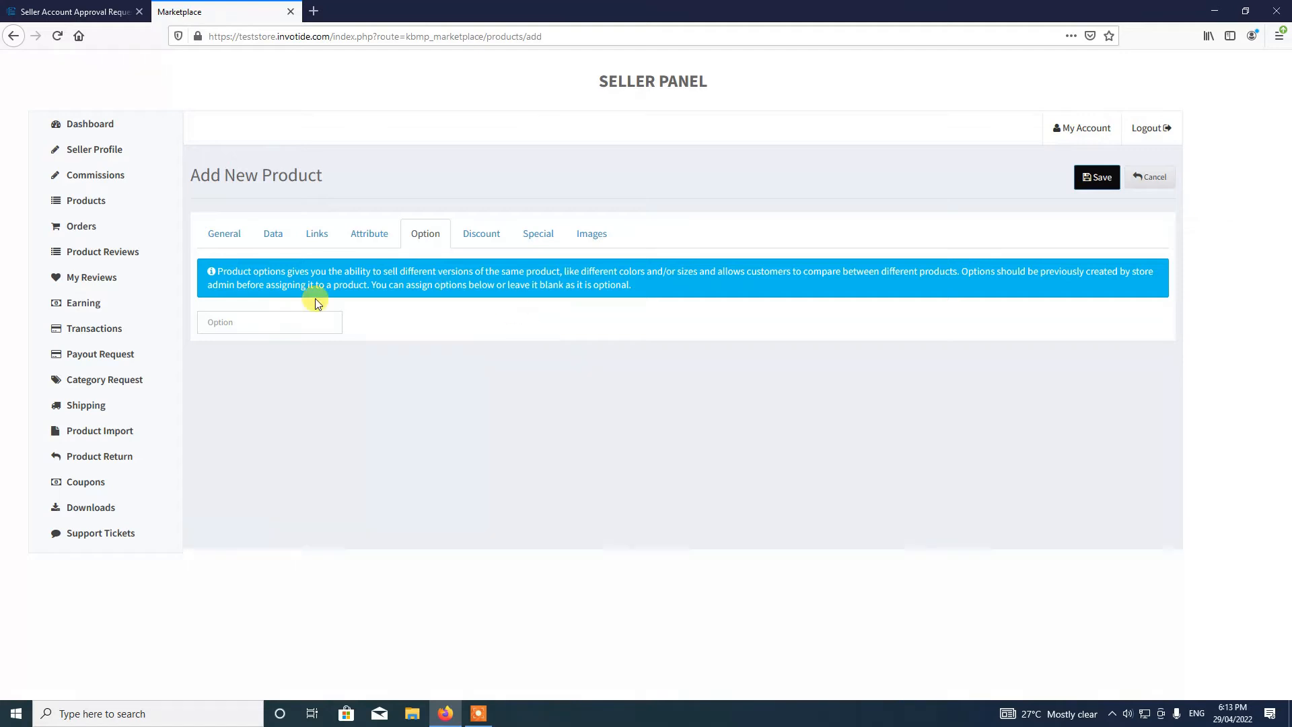
left_click(262, 325)
type("siz")
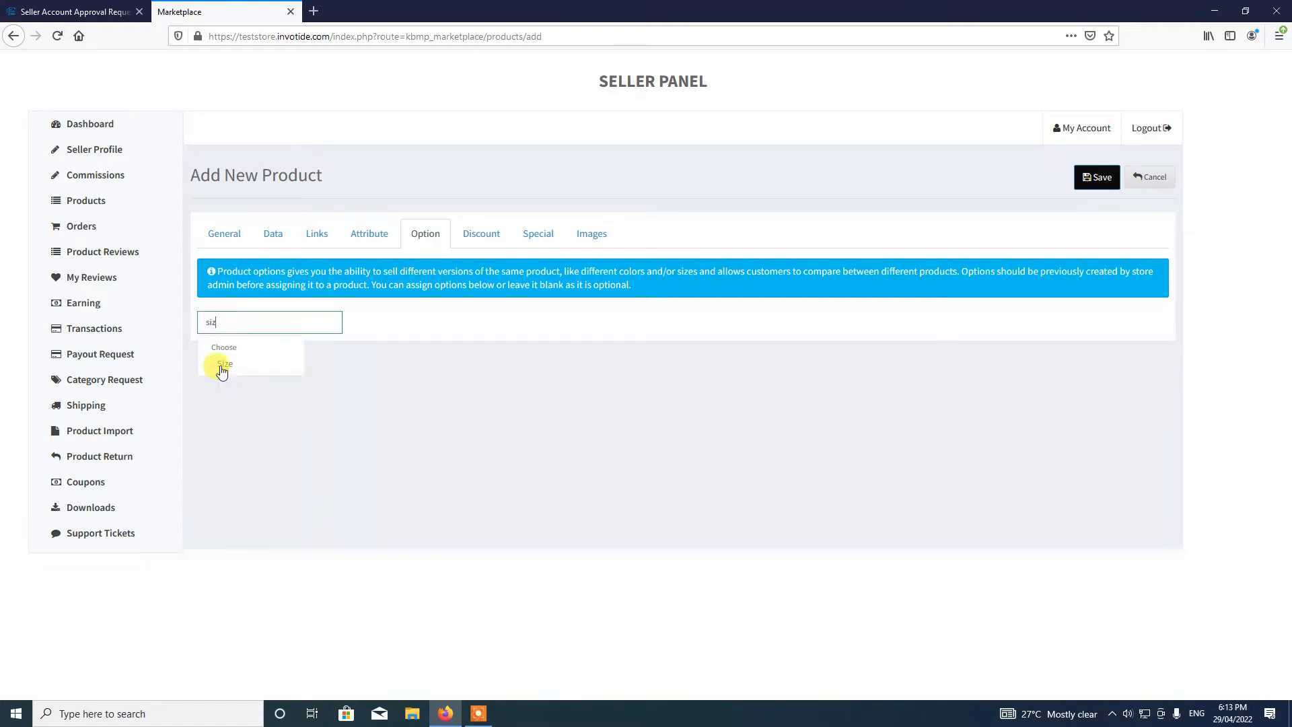
left_click(221, 367)
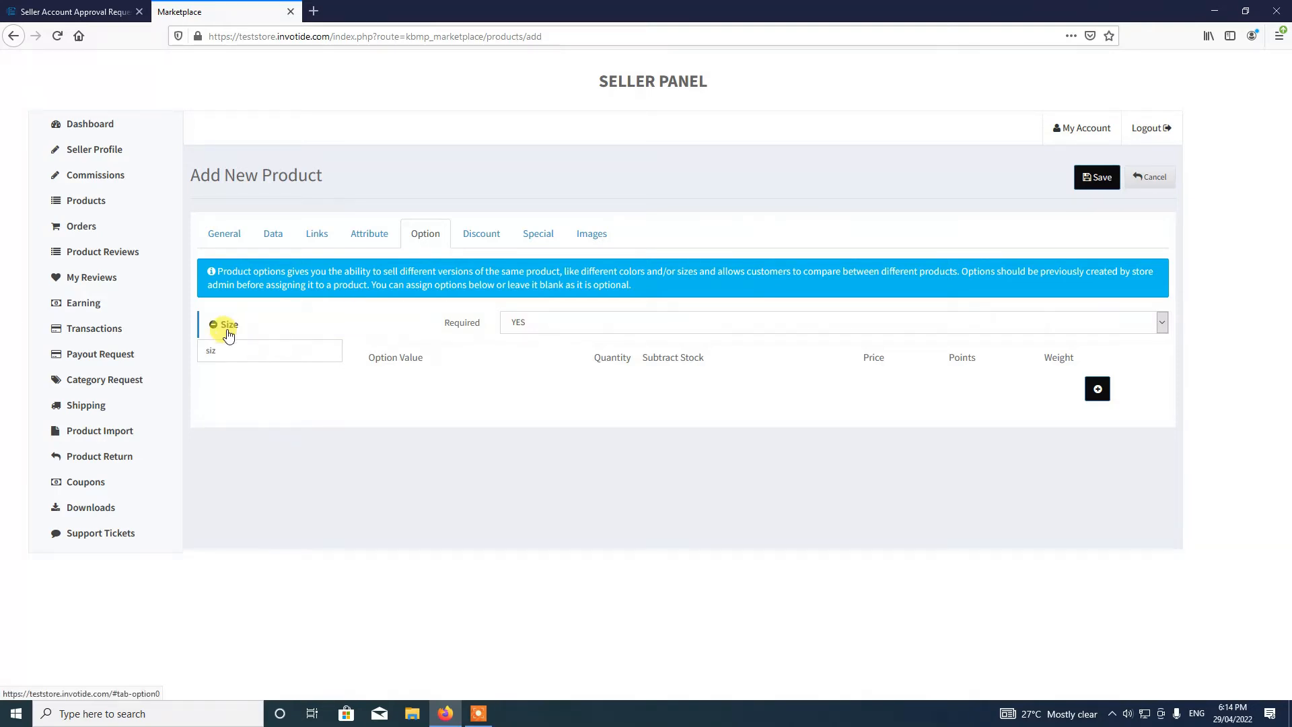
left_click(1097, 389)
- Set the first Size value row to Large with quantity 5
left_click(405, 390)
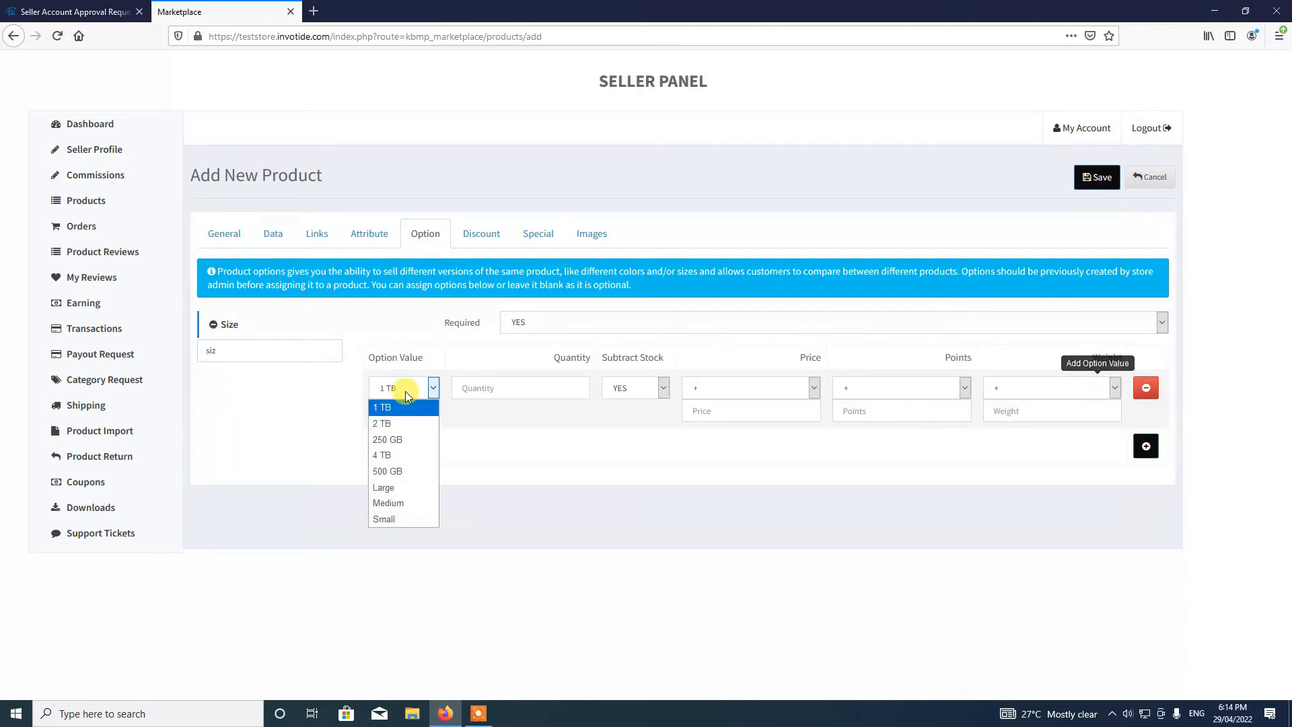
left_click(406, 489)
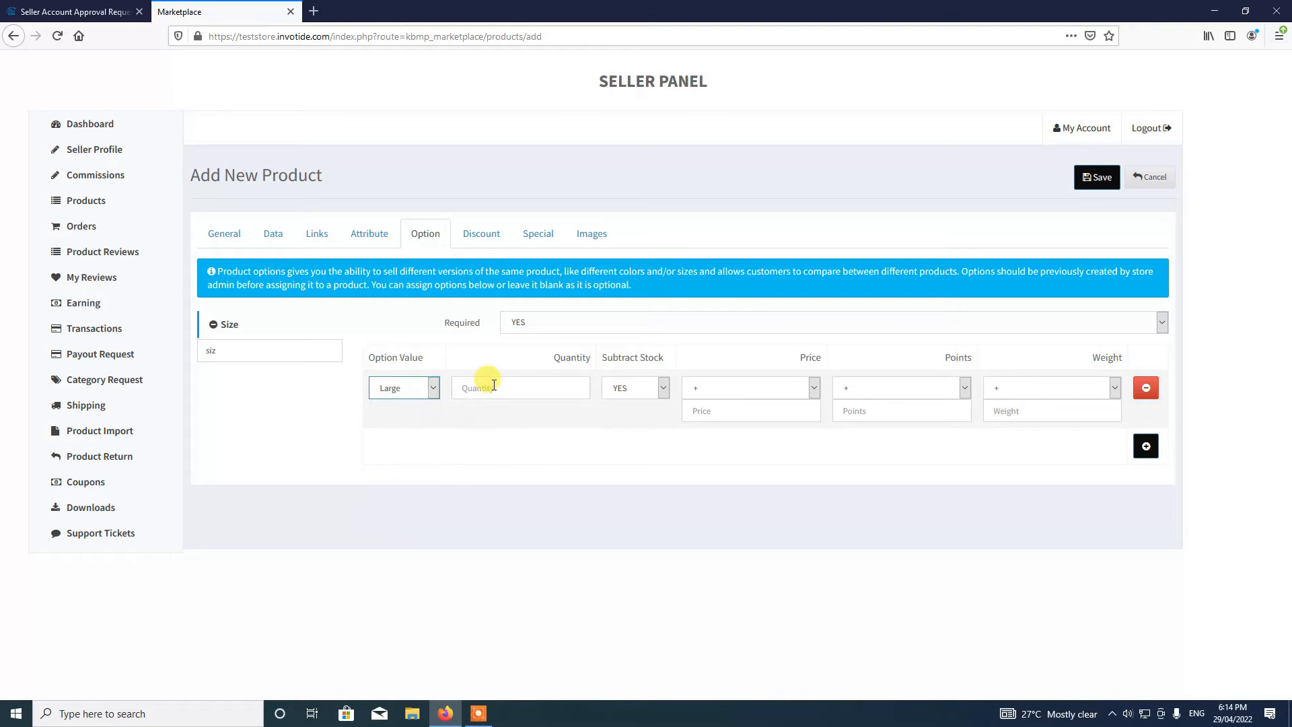
left_click(498, 381)
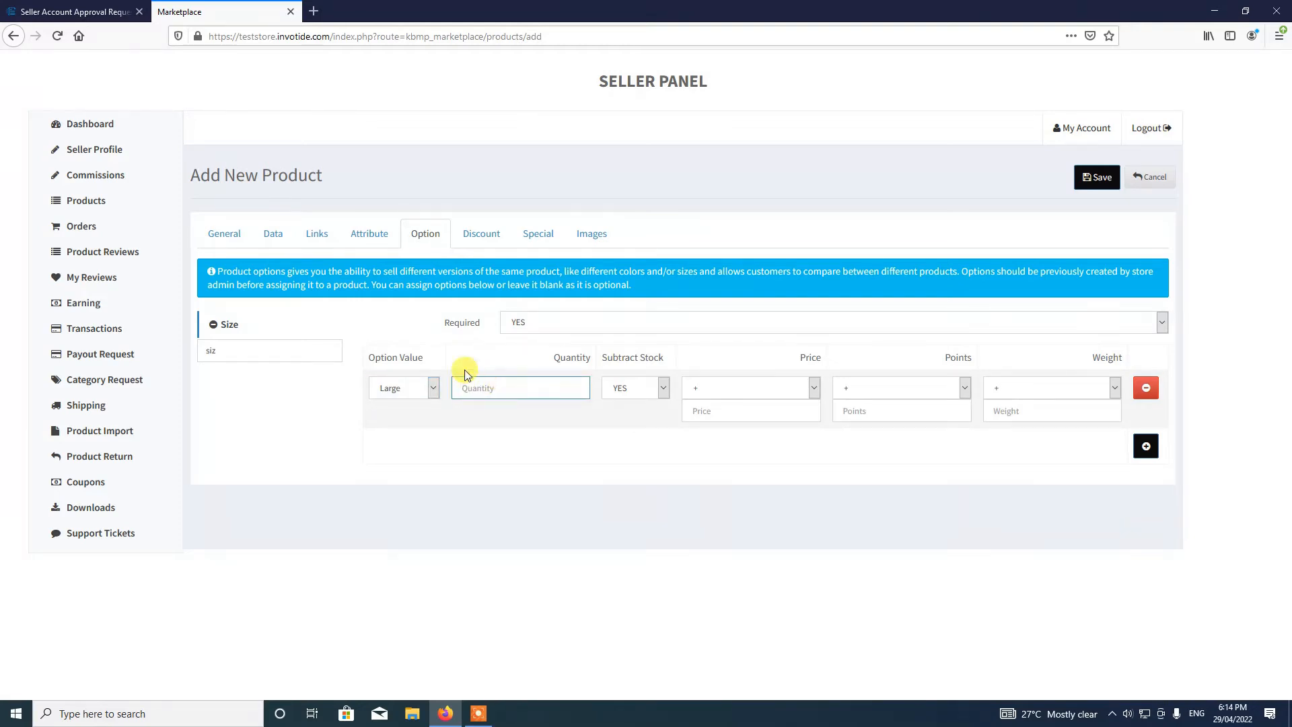
left_click(265, 243)
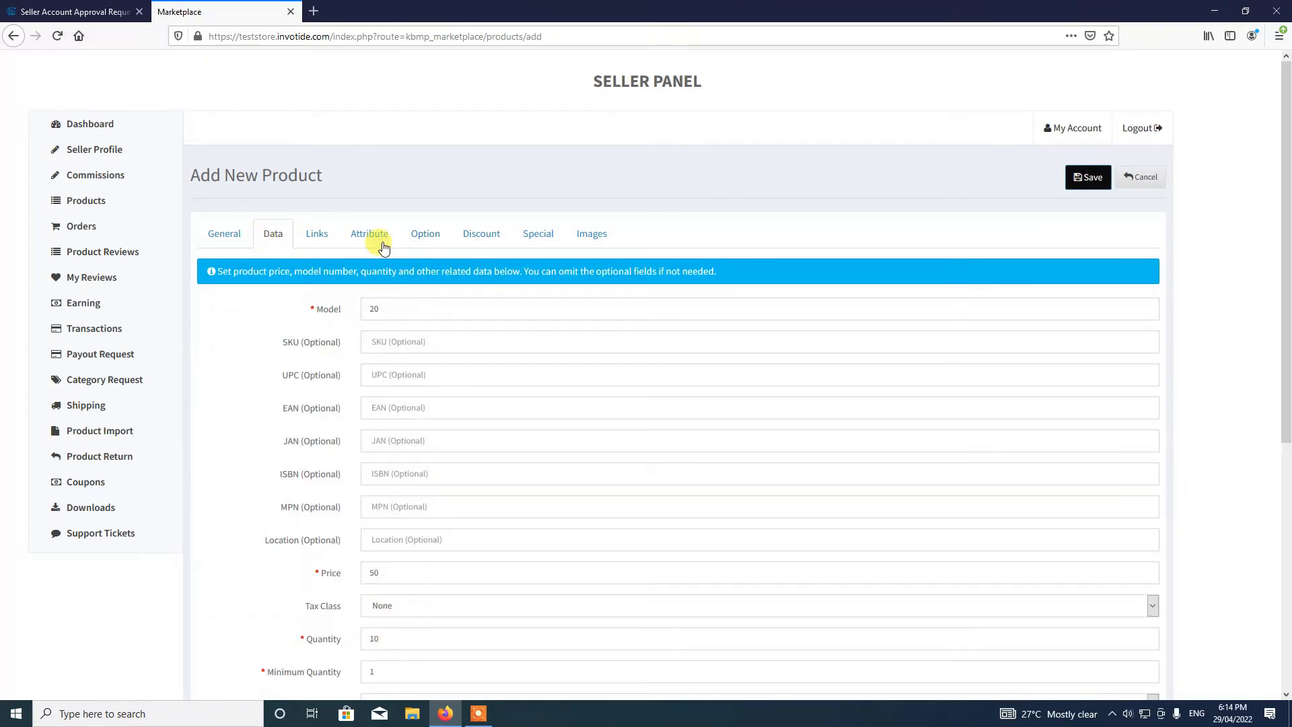
left_click(426, 235)
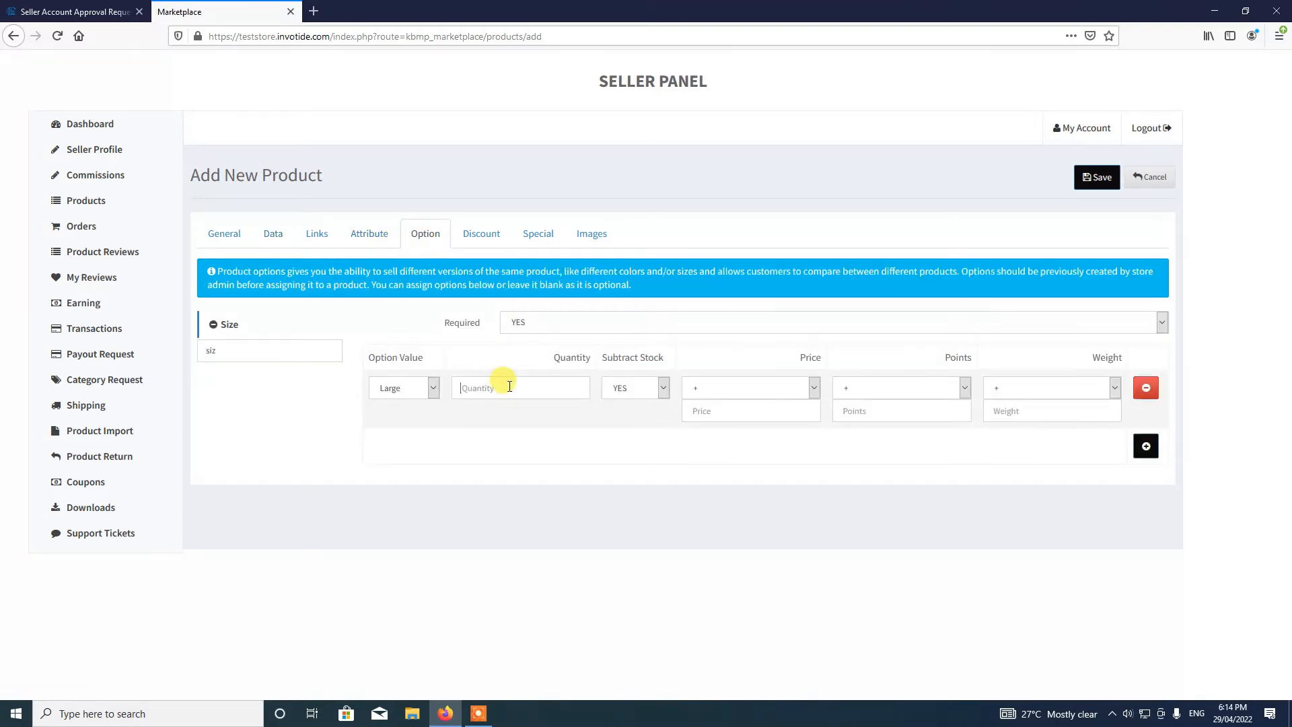
left_click(509, 386)
type("5")
- Add a second Size value row for Medium with quantity 5
left_click(1146, 447)
left_click(391, 441)
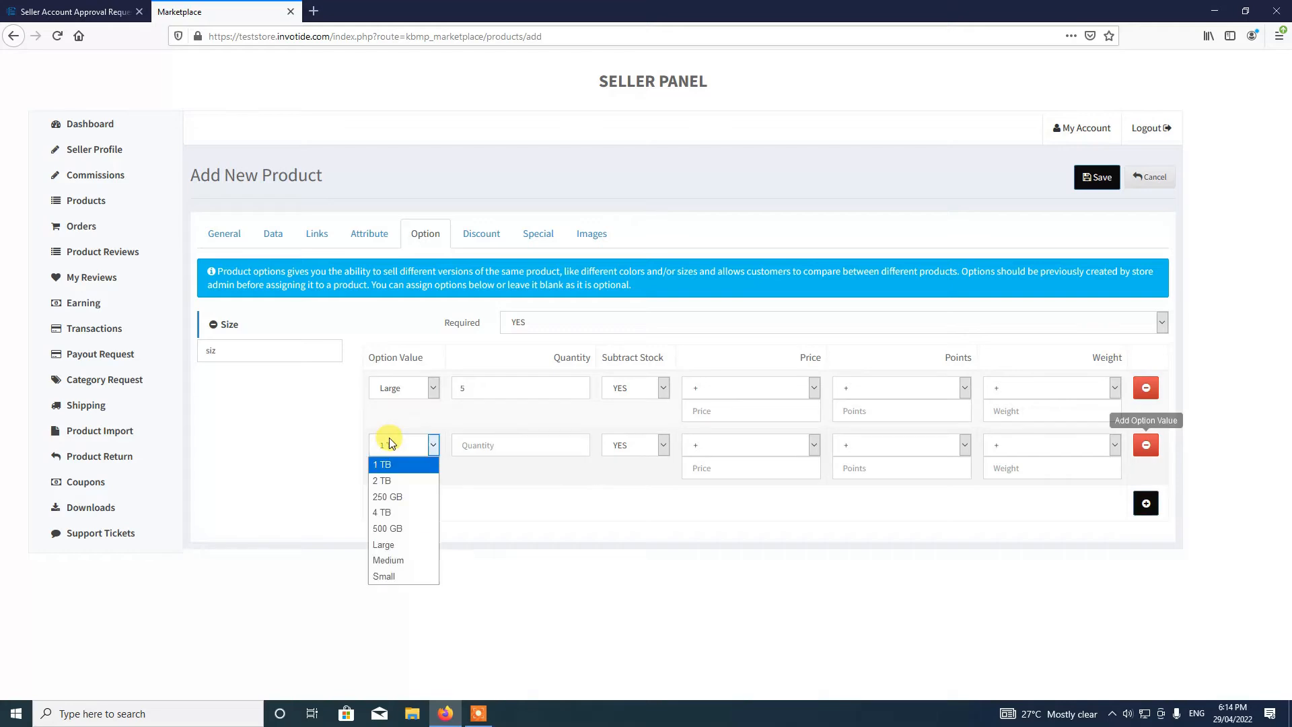
left_click(400, 560)
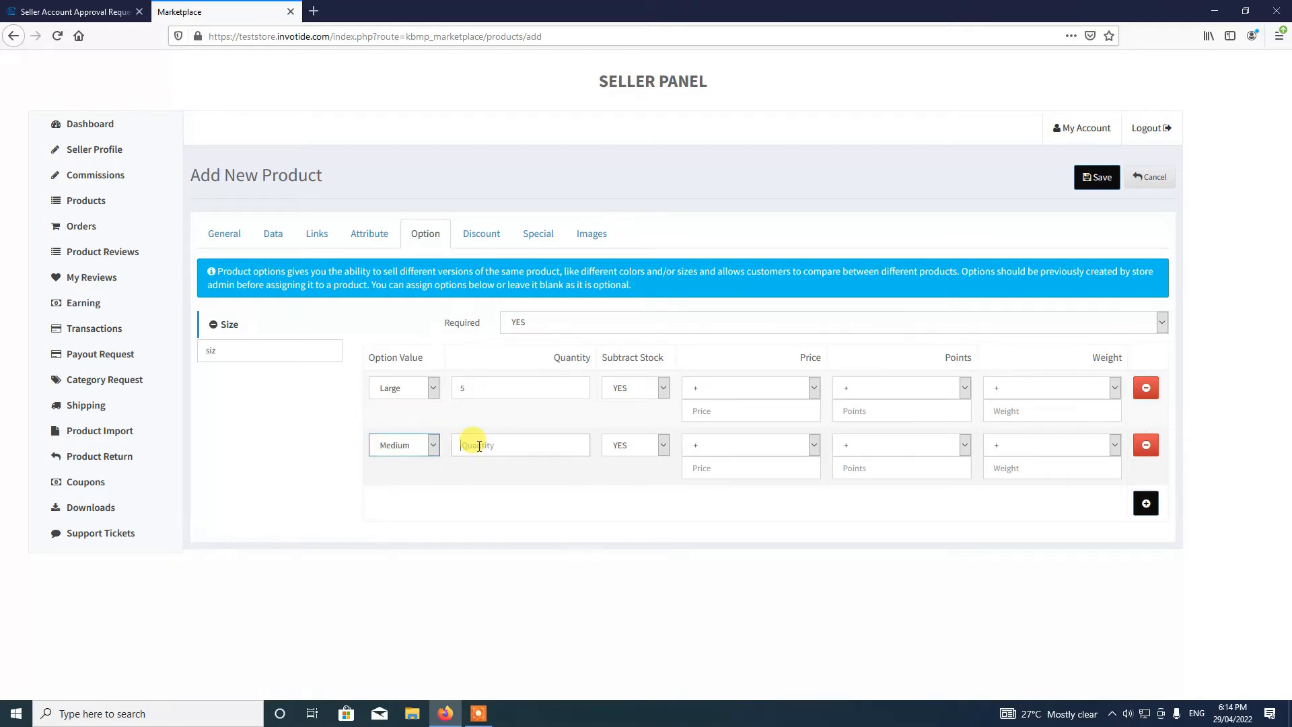
left_click(479, 445)
type("5")
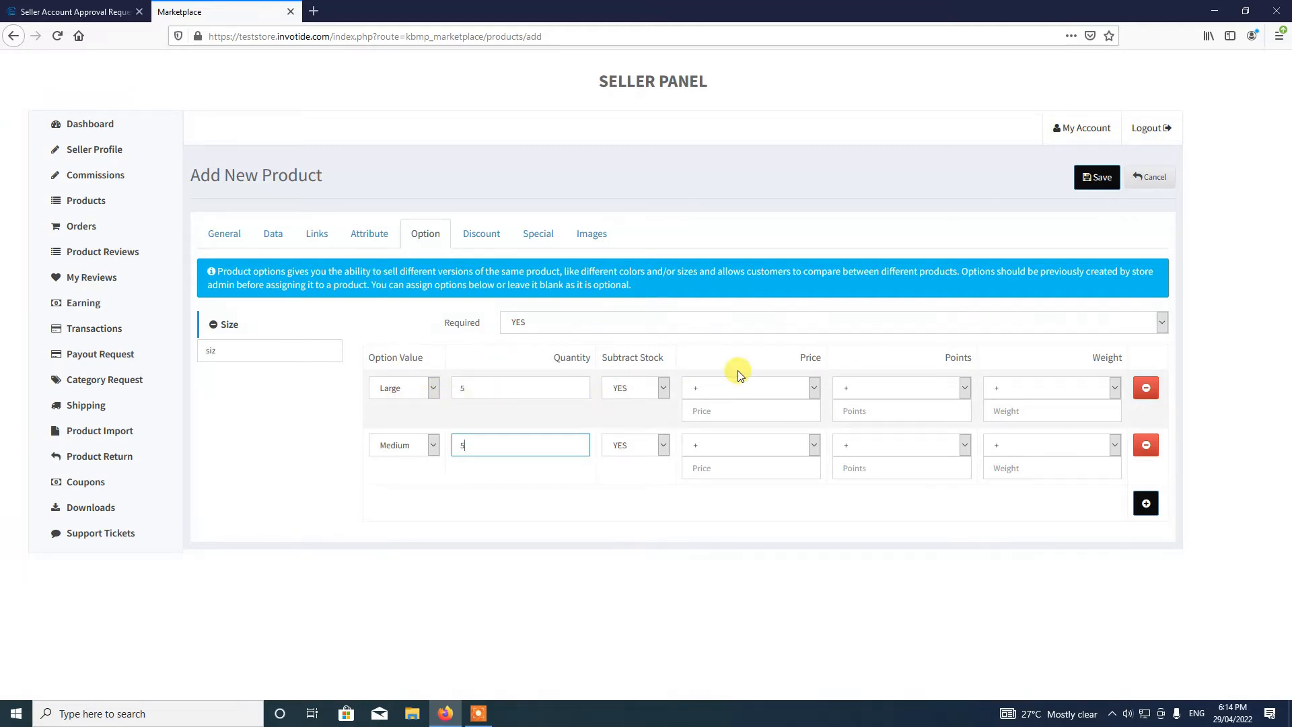
- Give Large an extra price of +50 and Medium a price of 0
left_click(281, 235)
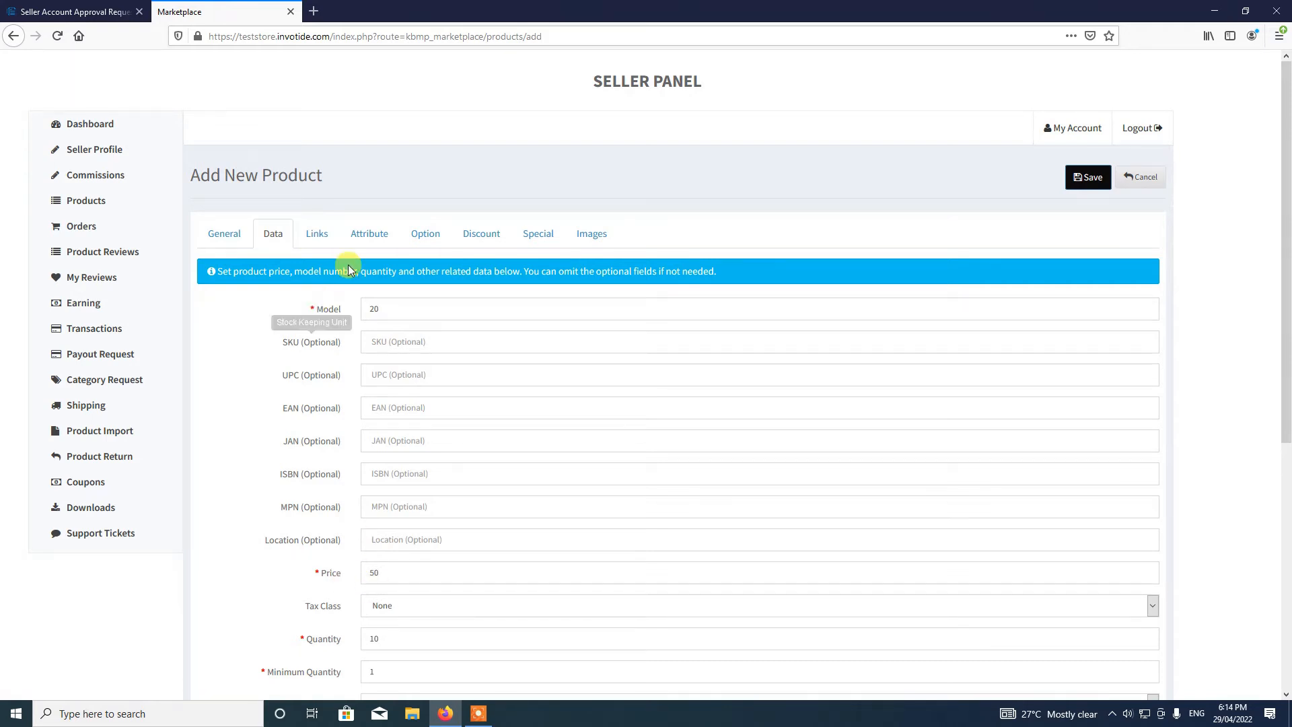
left_click(419, 241)
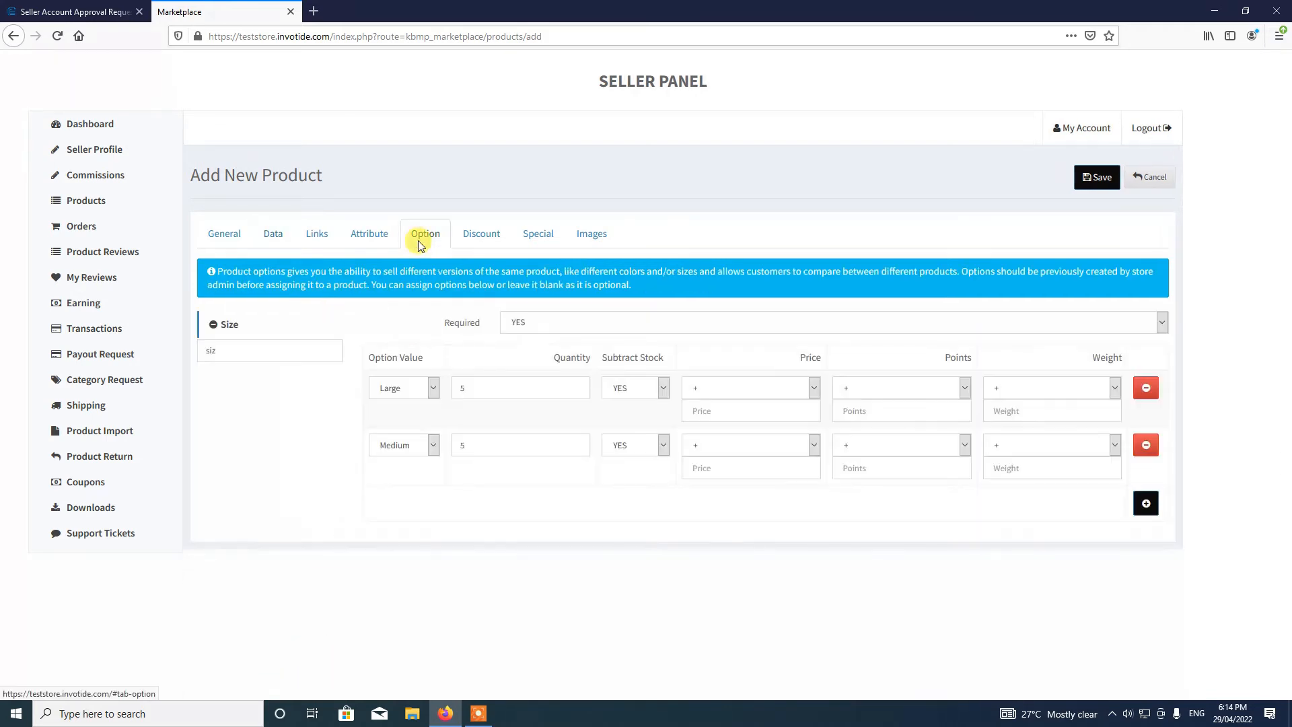
left_click(717, 390)
left_click(708, 407)
left_click(708, 414)
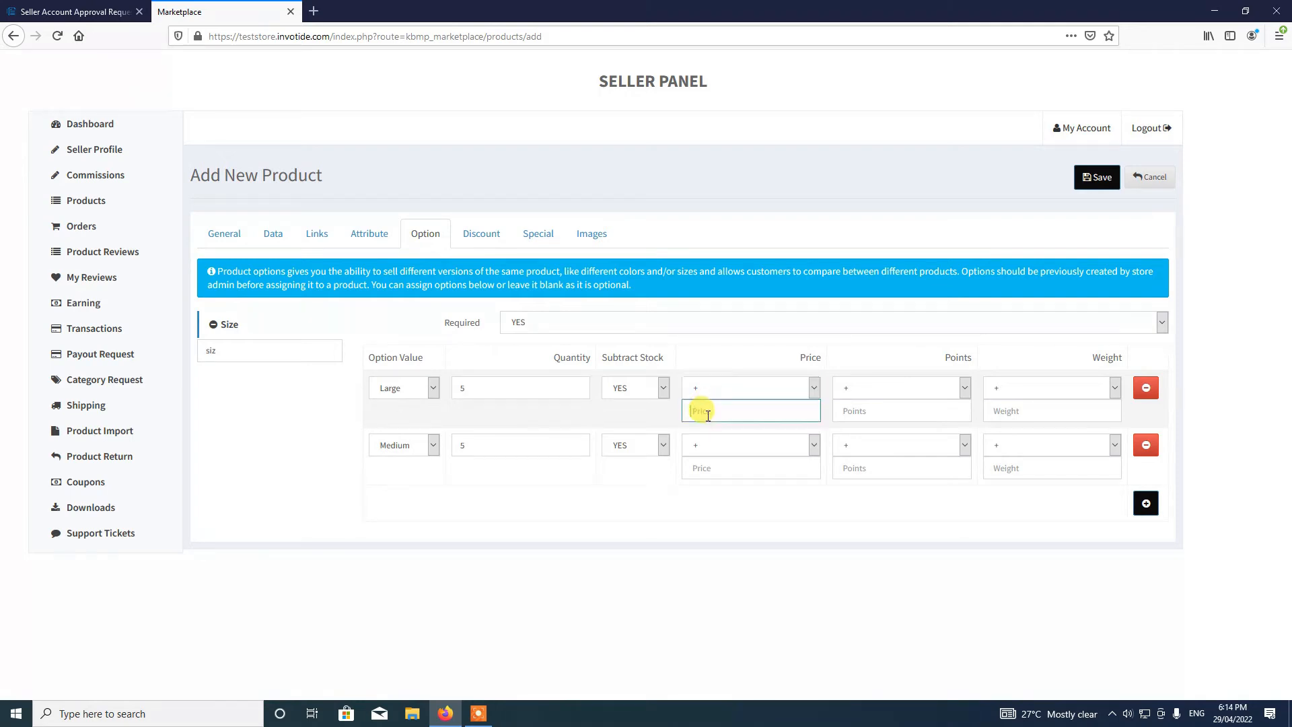
type("50")
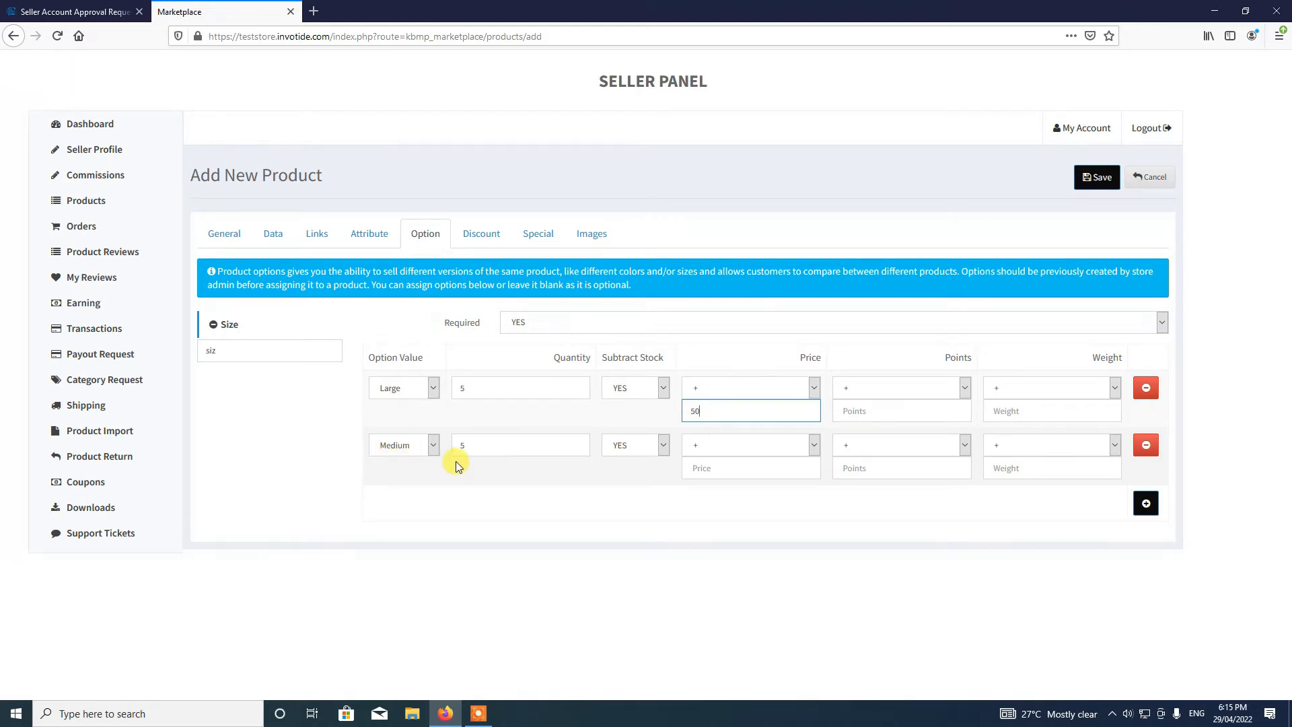
left_click(263, 247)
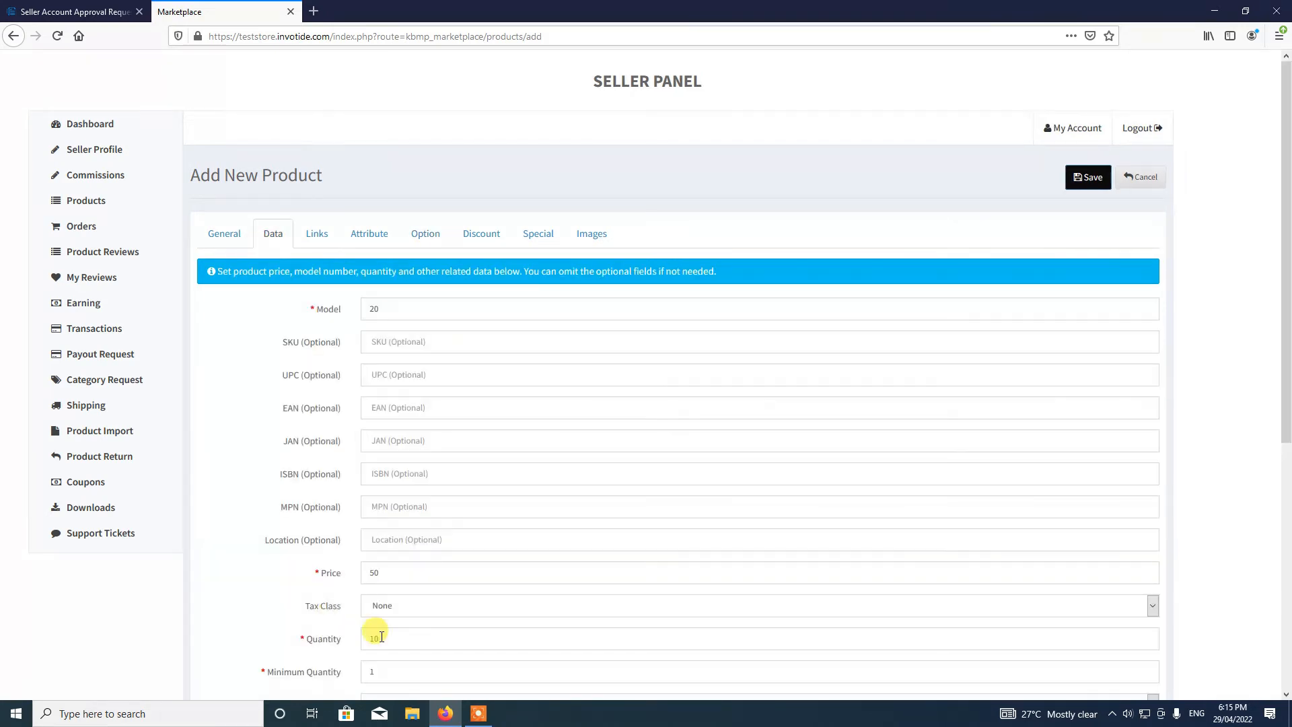
left_click(419, 234)
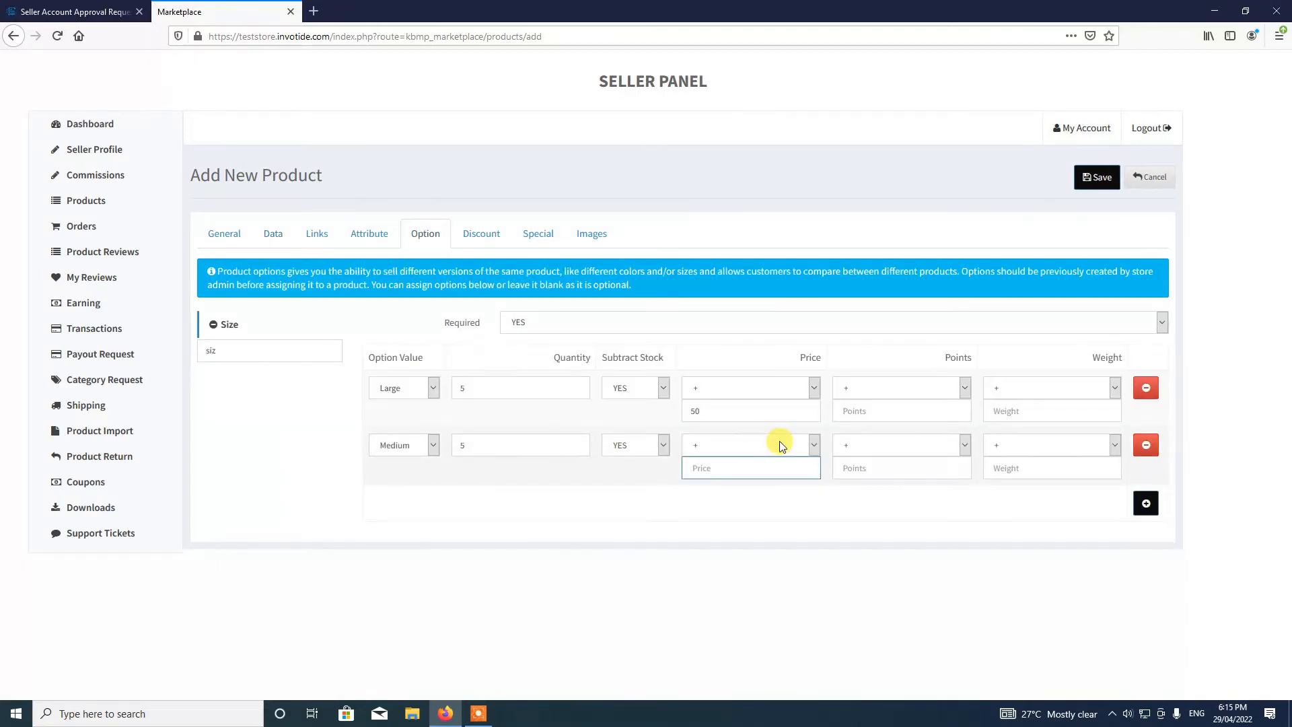
type("0")
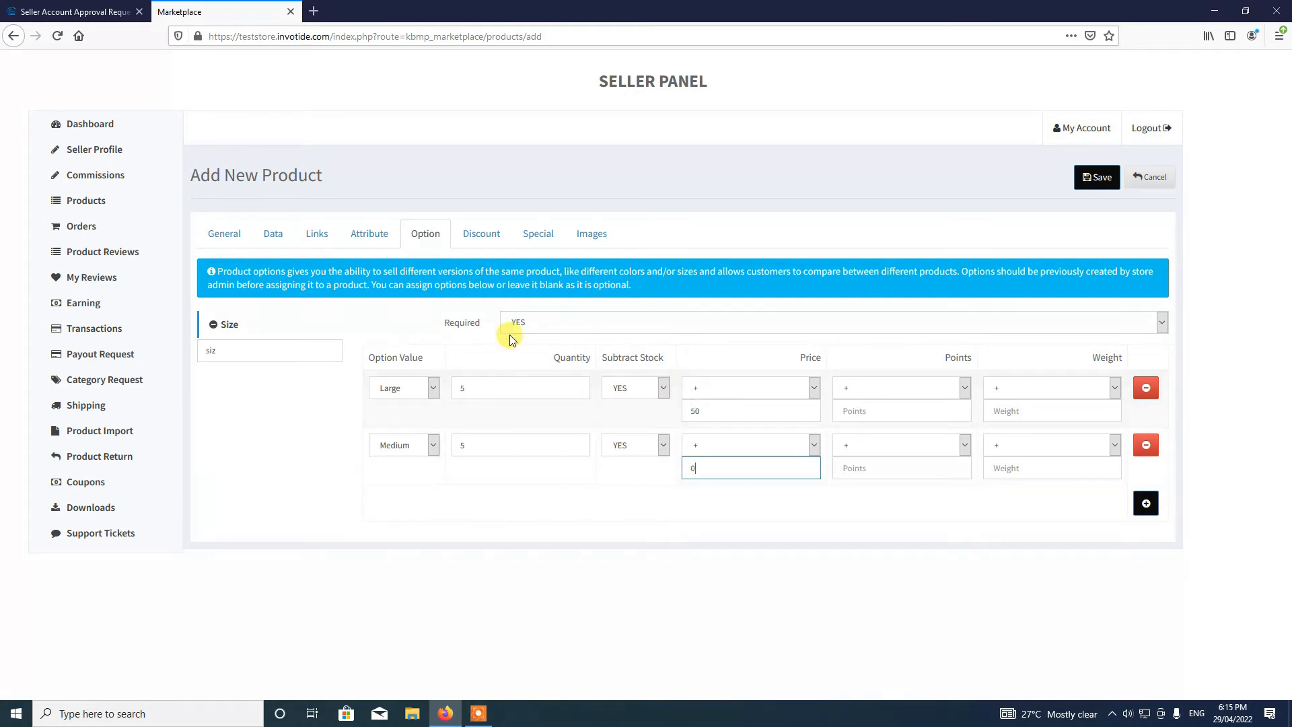
- Glance at the Discount pricing table, then bring up the empty Special price table
left_click(474, 241)
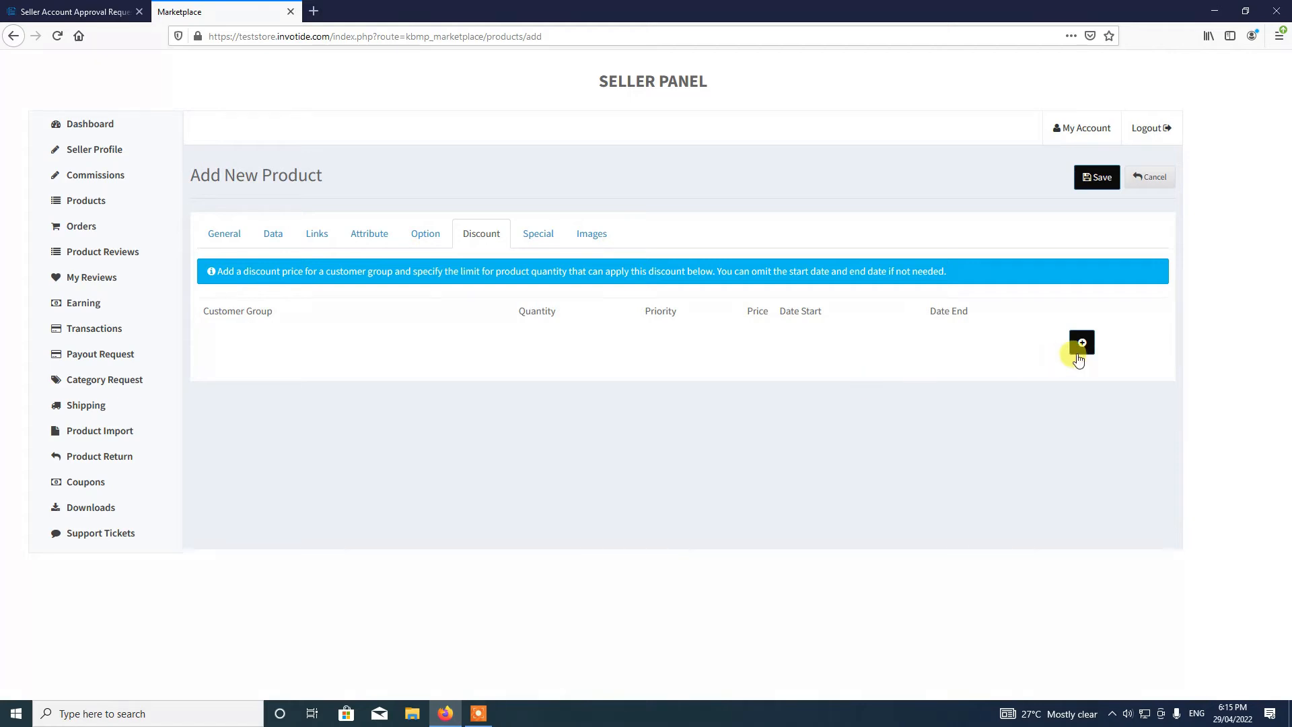
left_click(532, 234)
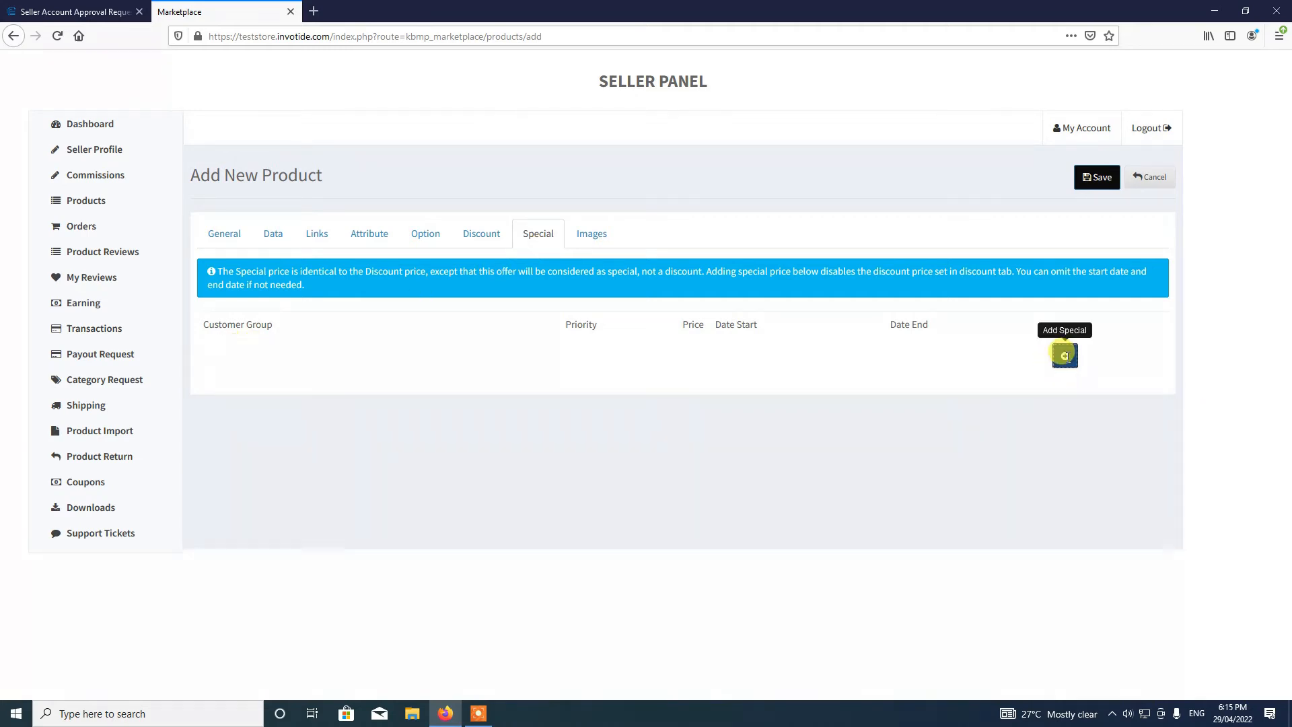
- Add a special price row for the Default group with priority 1 and price 40
left_click(1065, 356)
left_click(269, 355)
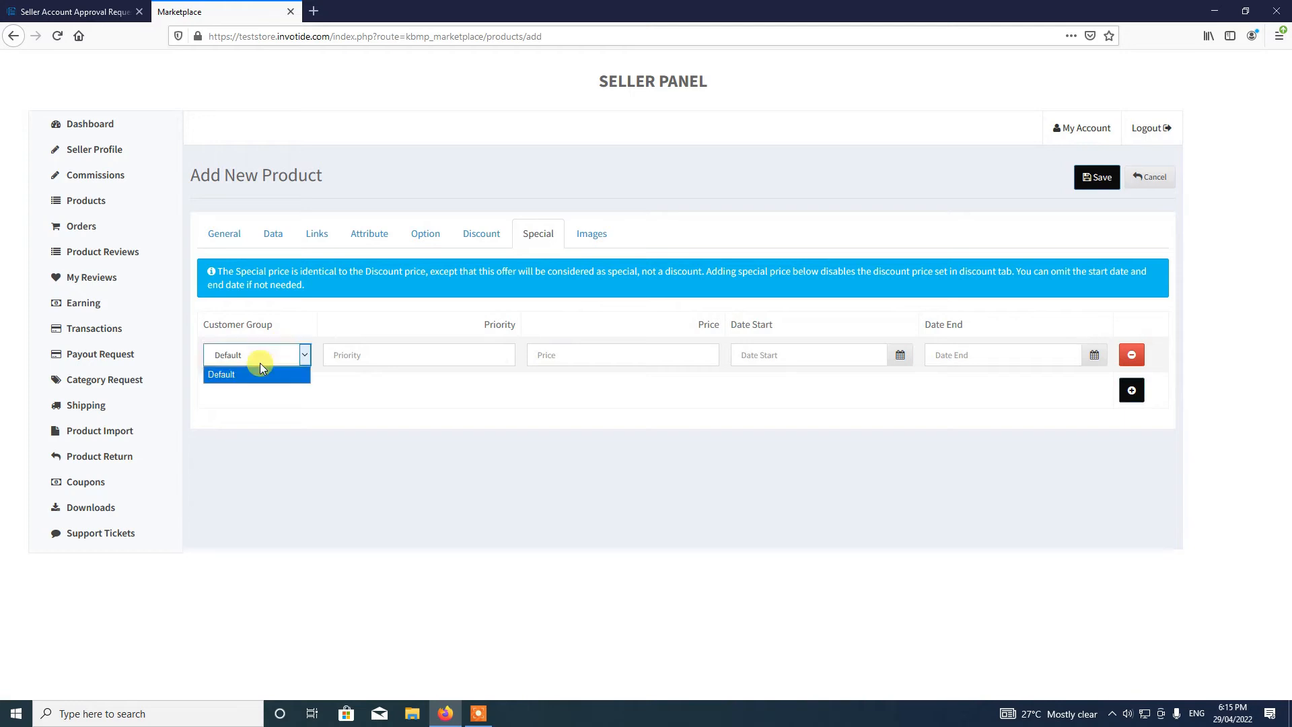
left_click(270, 370)
left_click(361, 355)
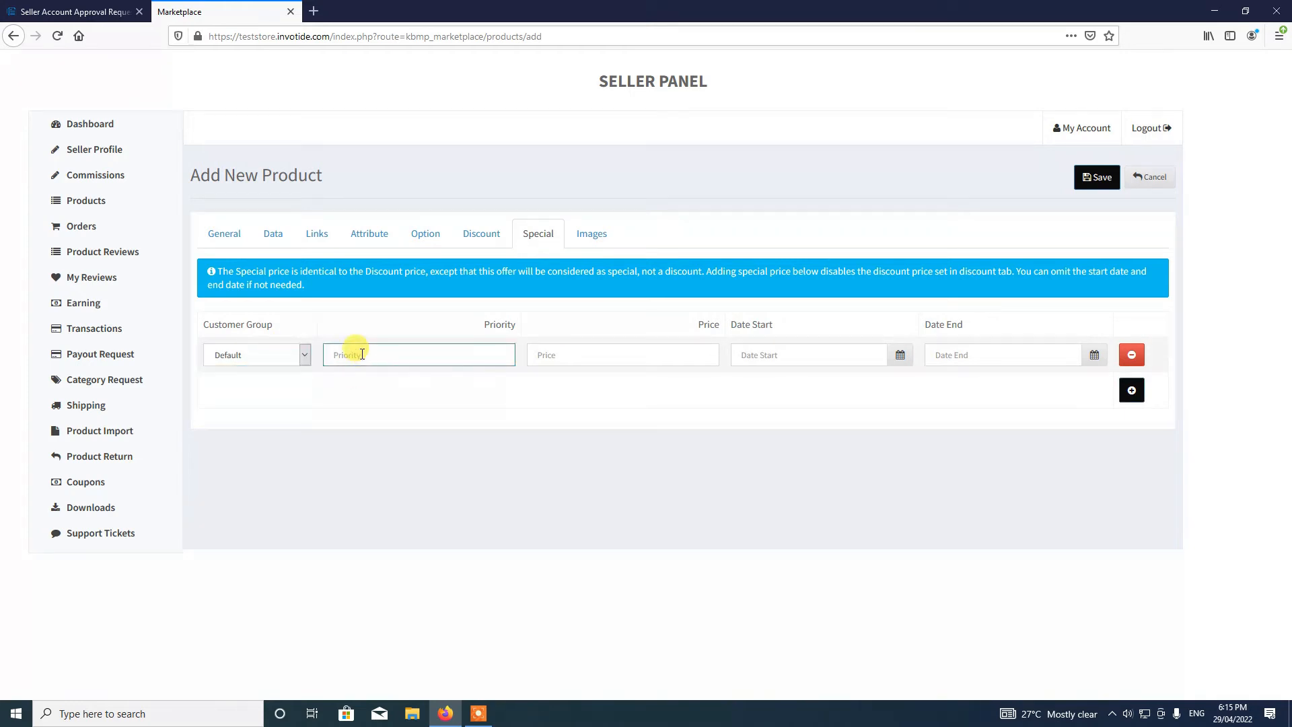
type("1")
left_click(564, 351)
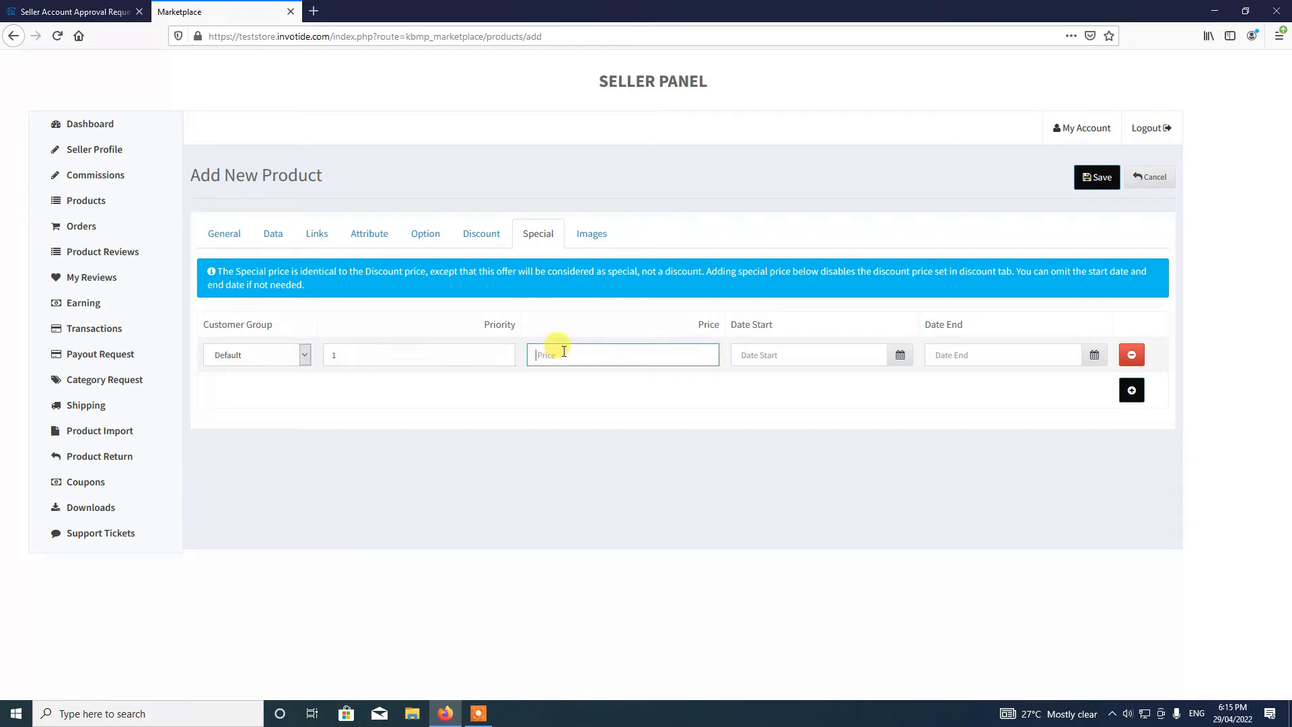
left_click(269, 234)
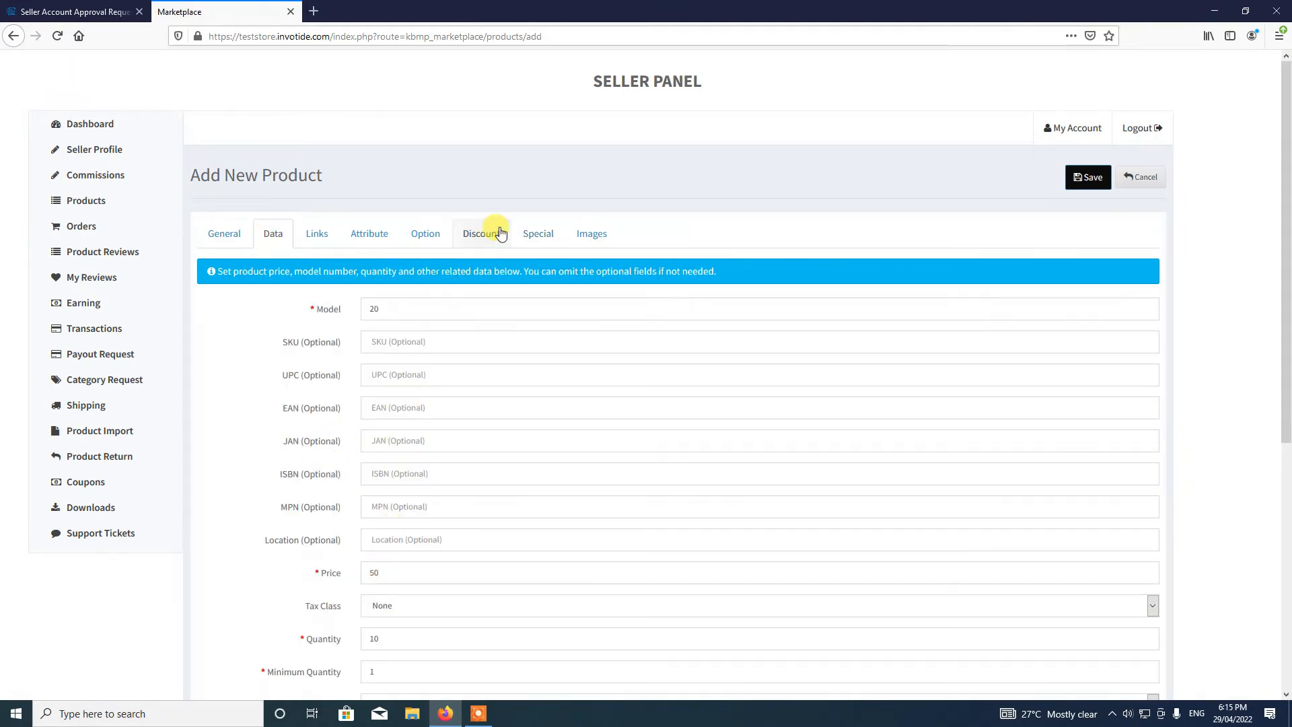
left_click(537, 234)
left_click(632, 362)
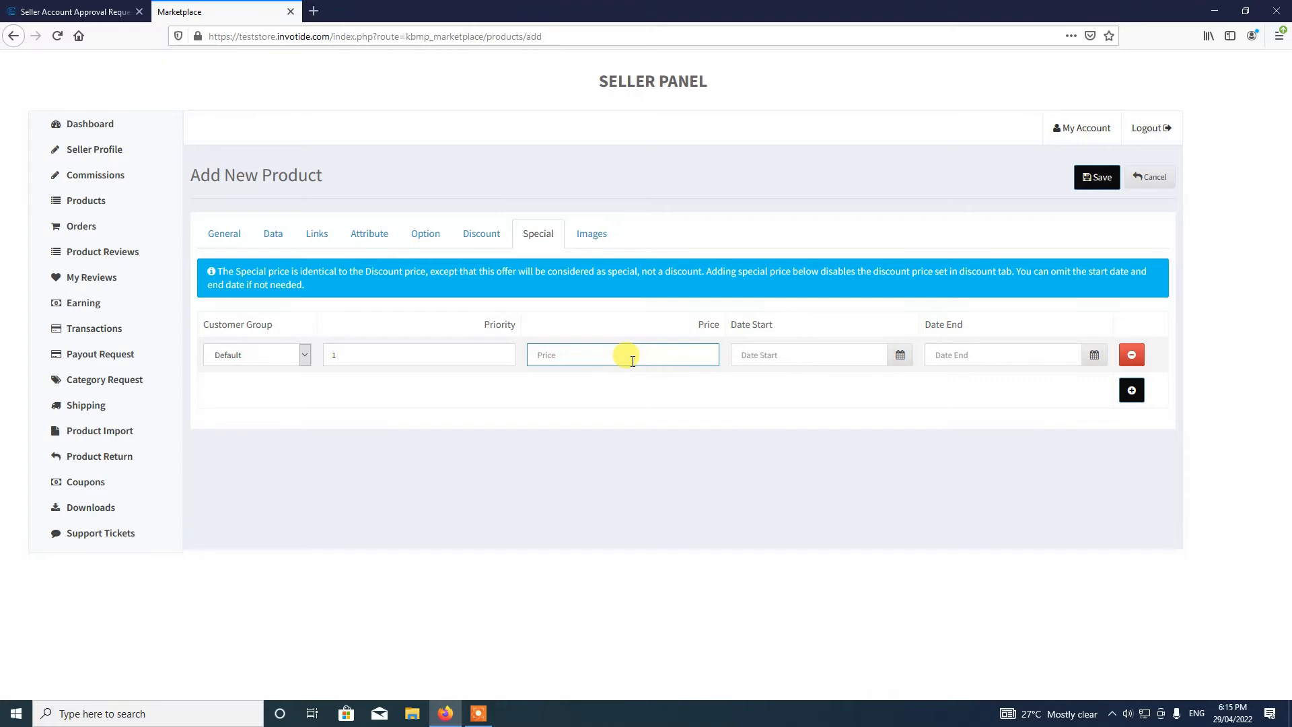
type("40")
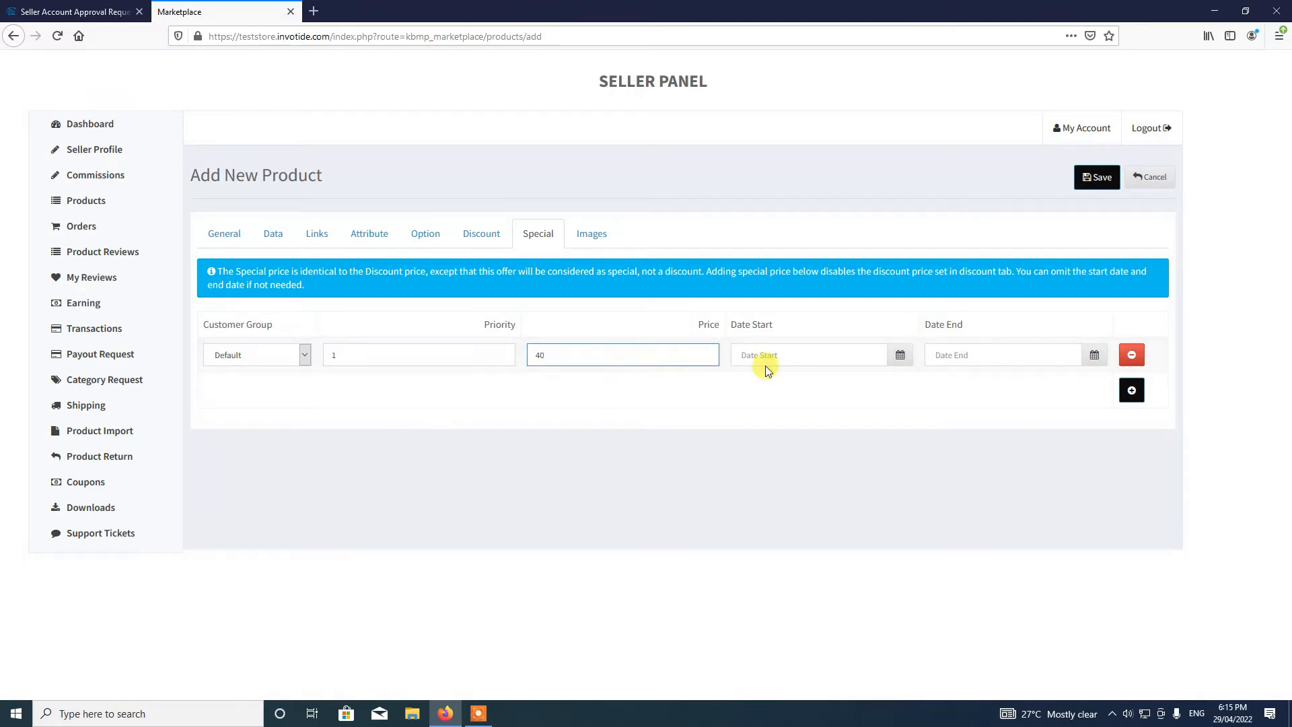
- Set the special price to run from 2022-04-29 to 2022-05-10
left_click(901, 354)
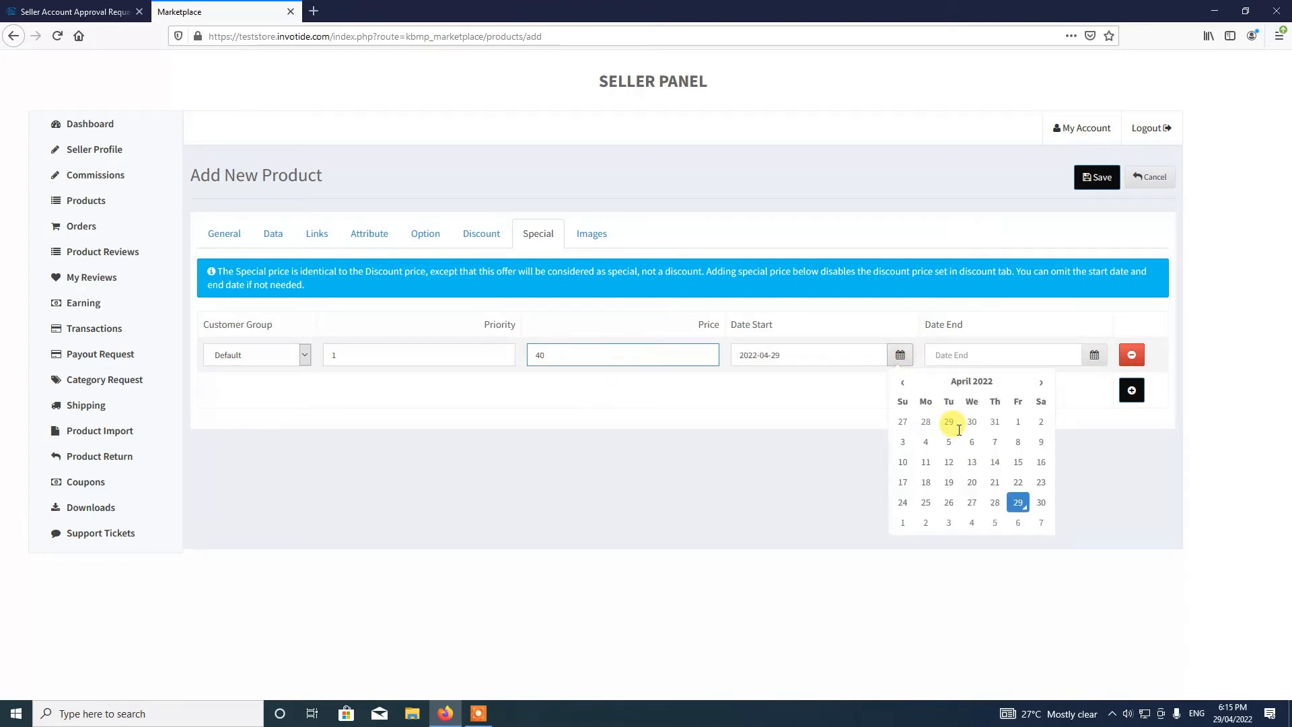
left_click(1018, 506)
left_click(1094, 355)
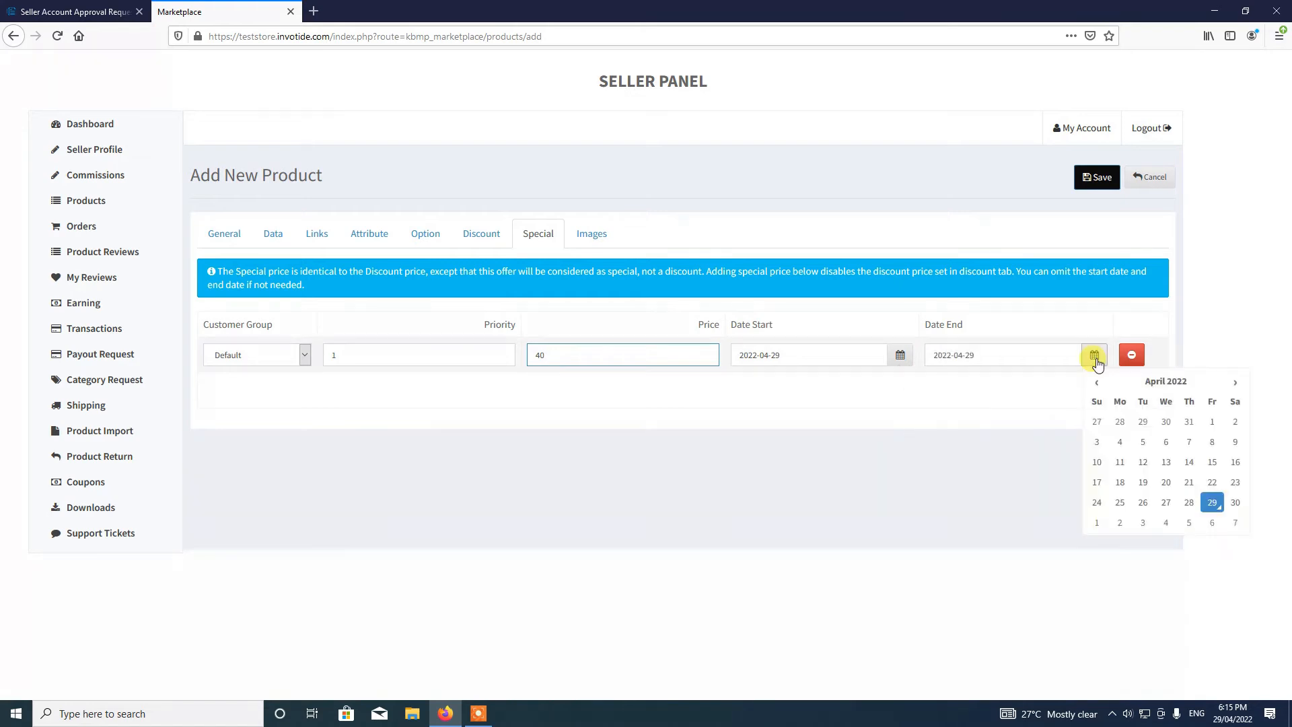
left_click(1235, 382)
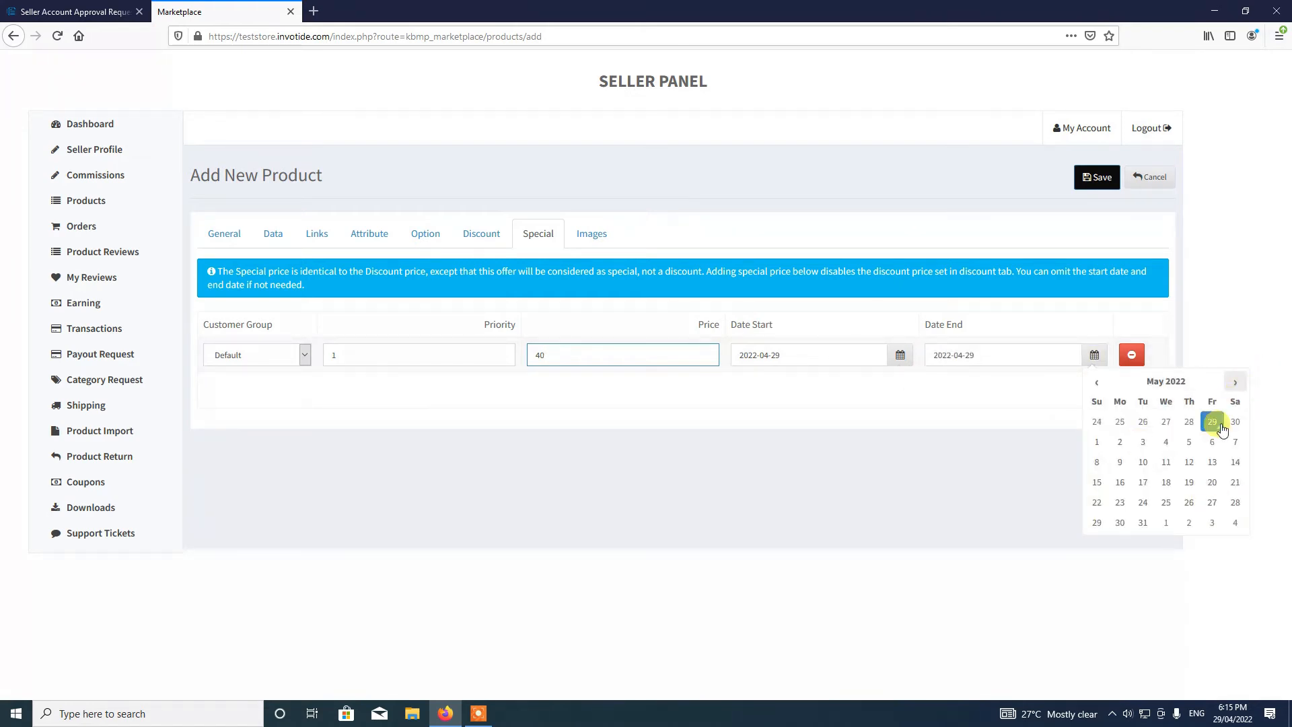
left_click(1143, 461)
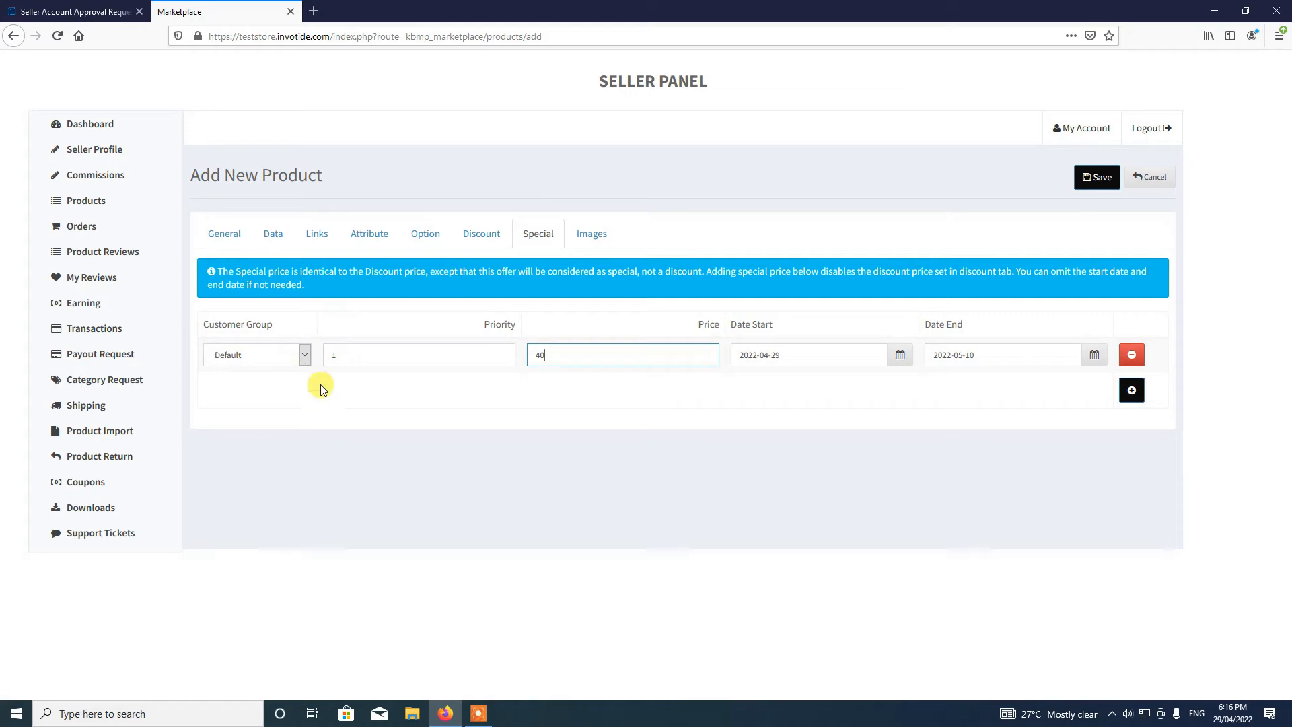
left_click(596, 237)
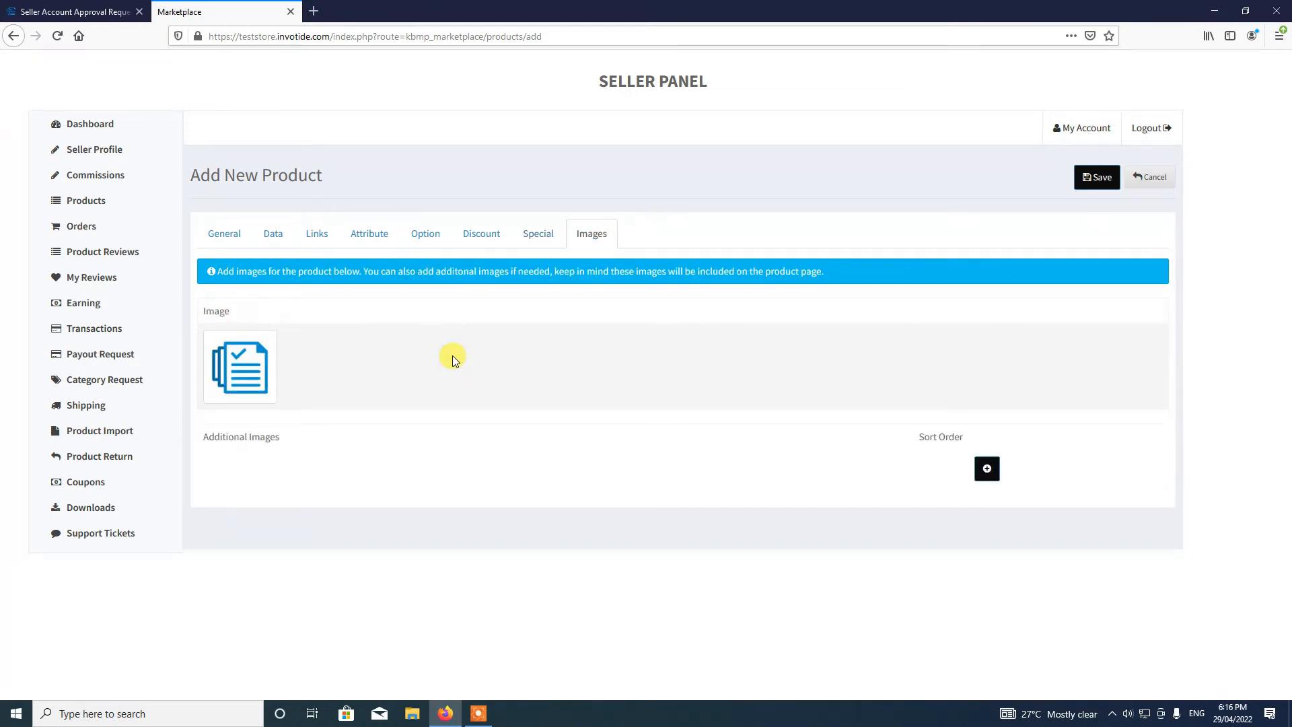
- Upload knowledgebase.jpg from the Pictures folder into the image manager
left_click(254, 374)
left_click(330, 374)
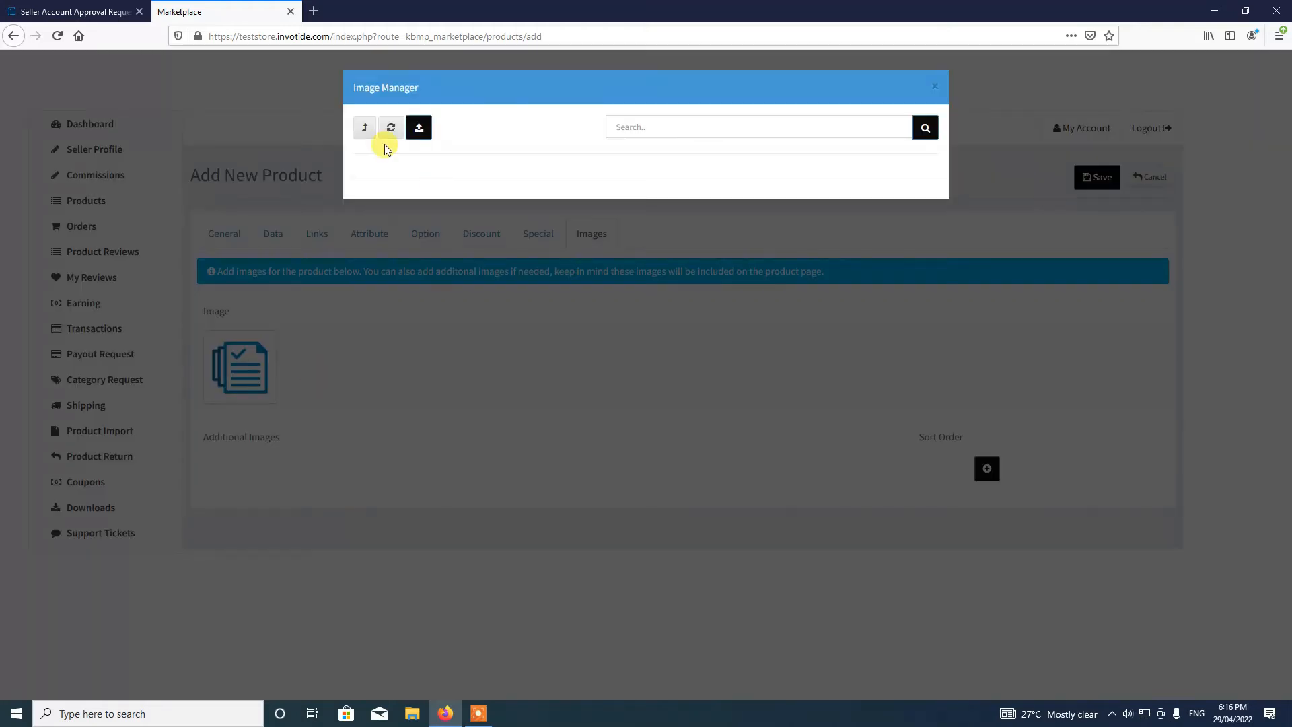
left_click(416, 128)
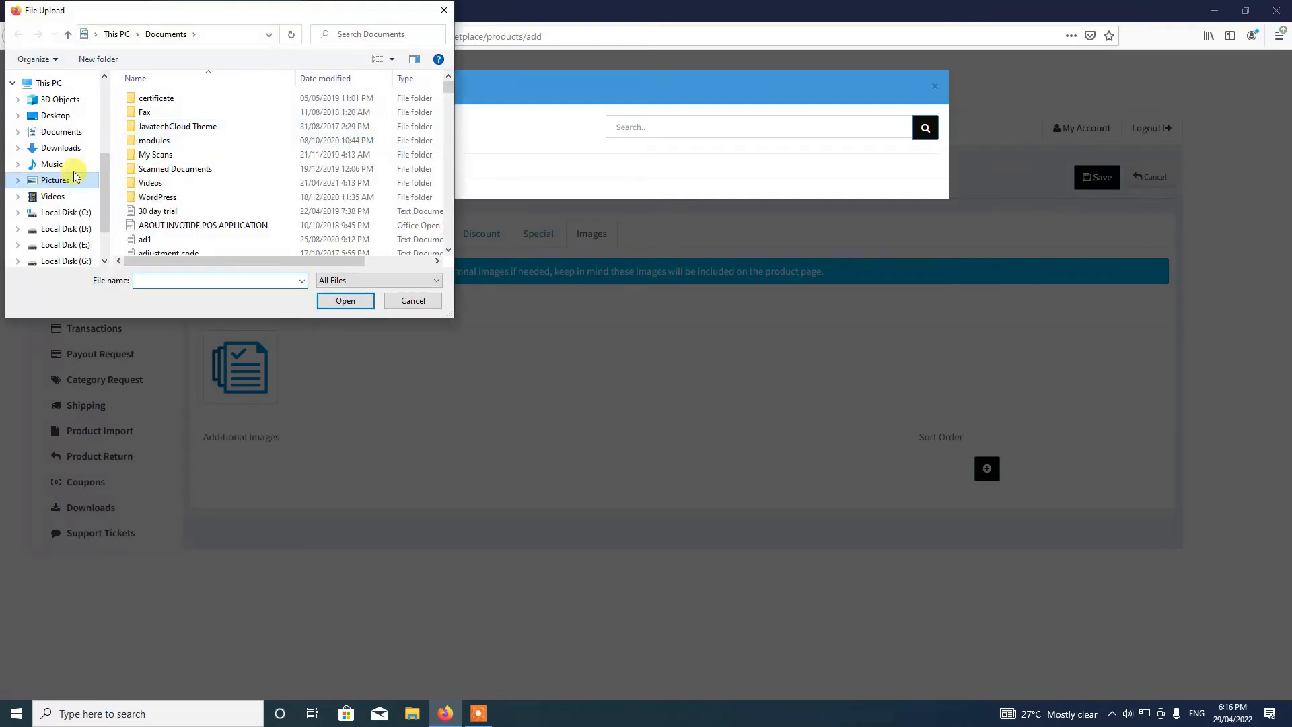
left_click(55, 180)
left_click_drag(454, 113, 425, 139)
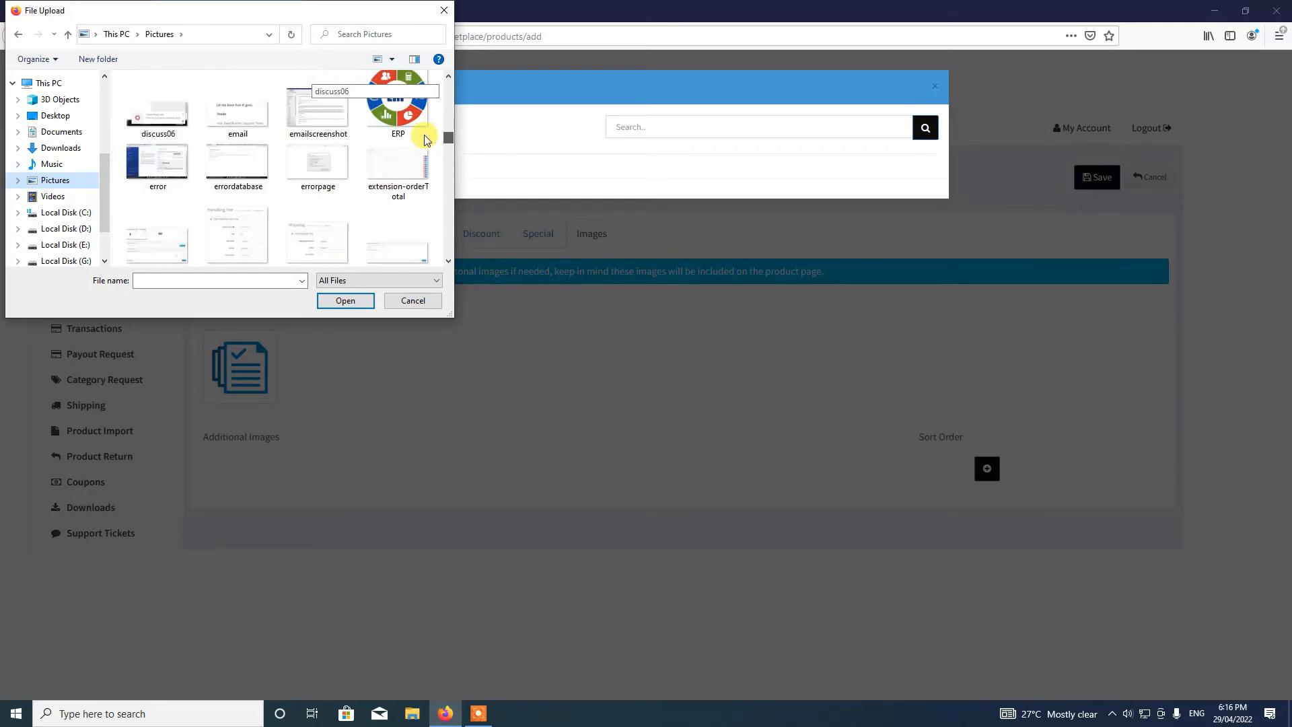
left_click(449, 262)
left_click(449, 262)
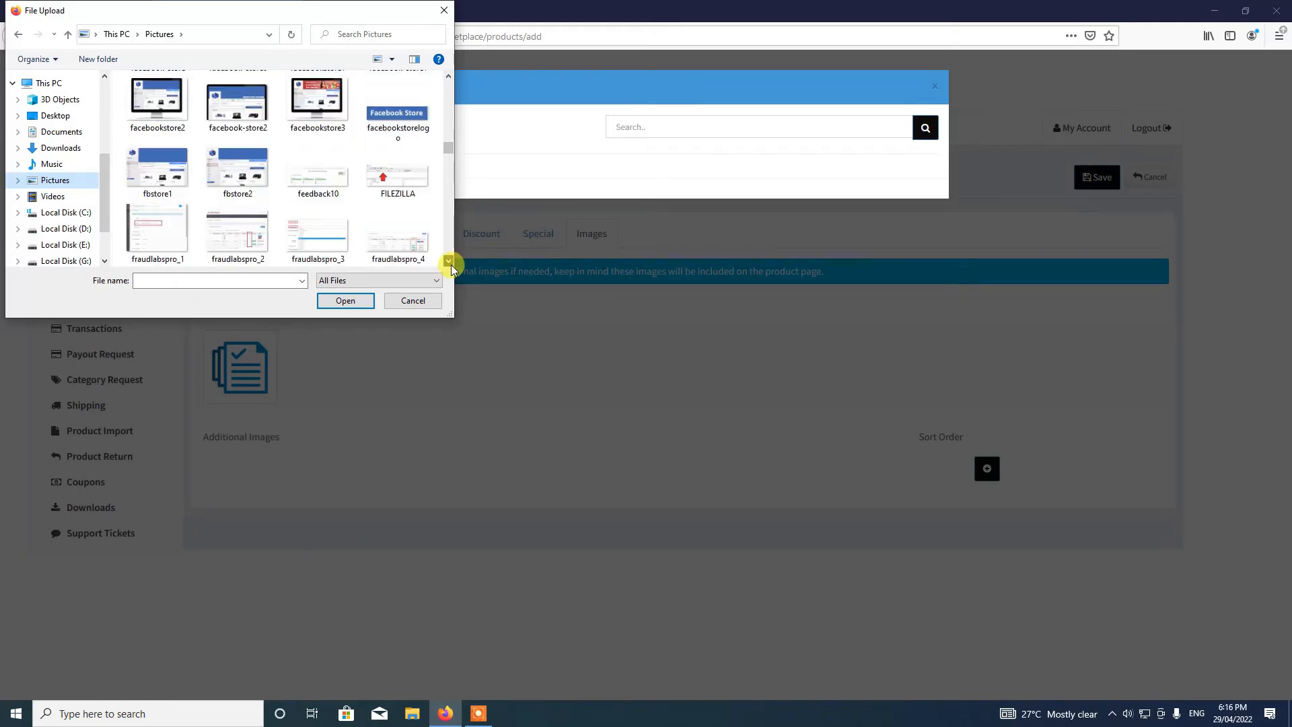
left_click(449, 261)
left_click(449, 261)
left_click(449, 261)
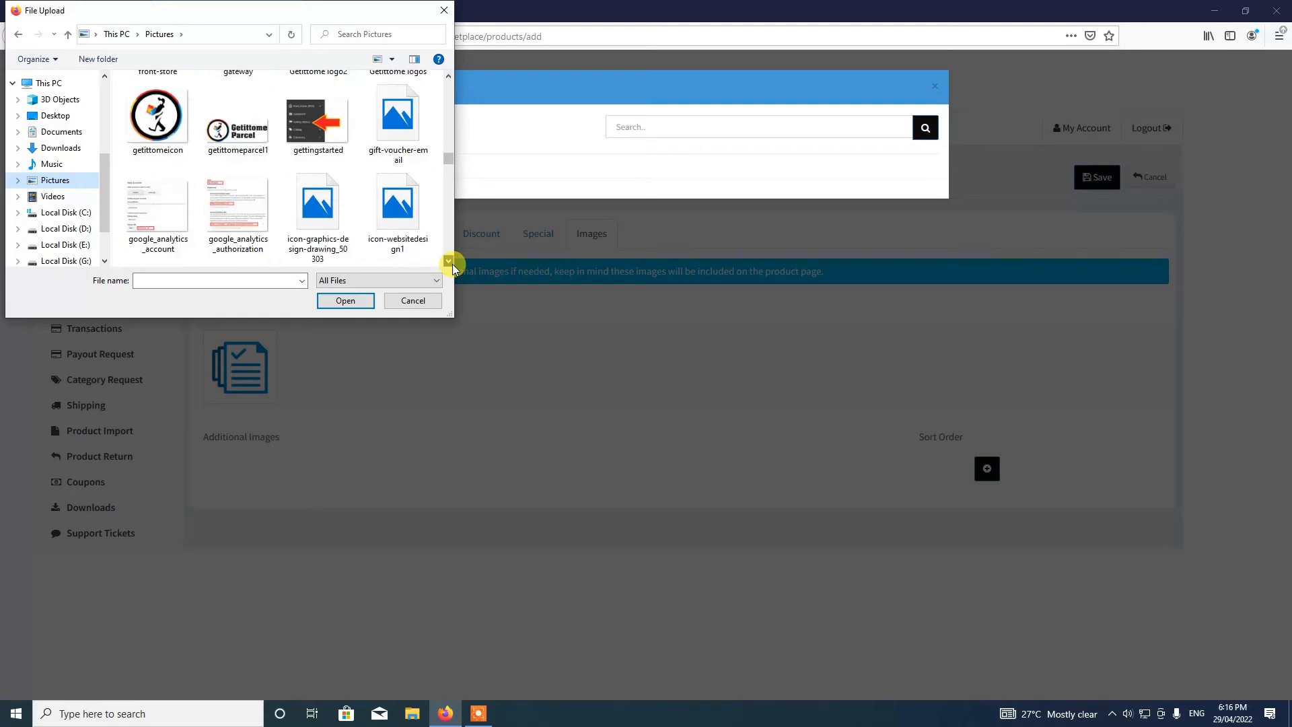
scroll(251, 150, "down", 3)
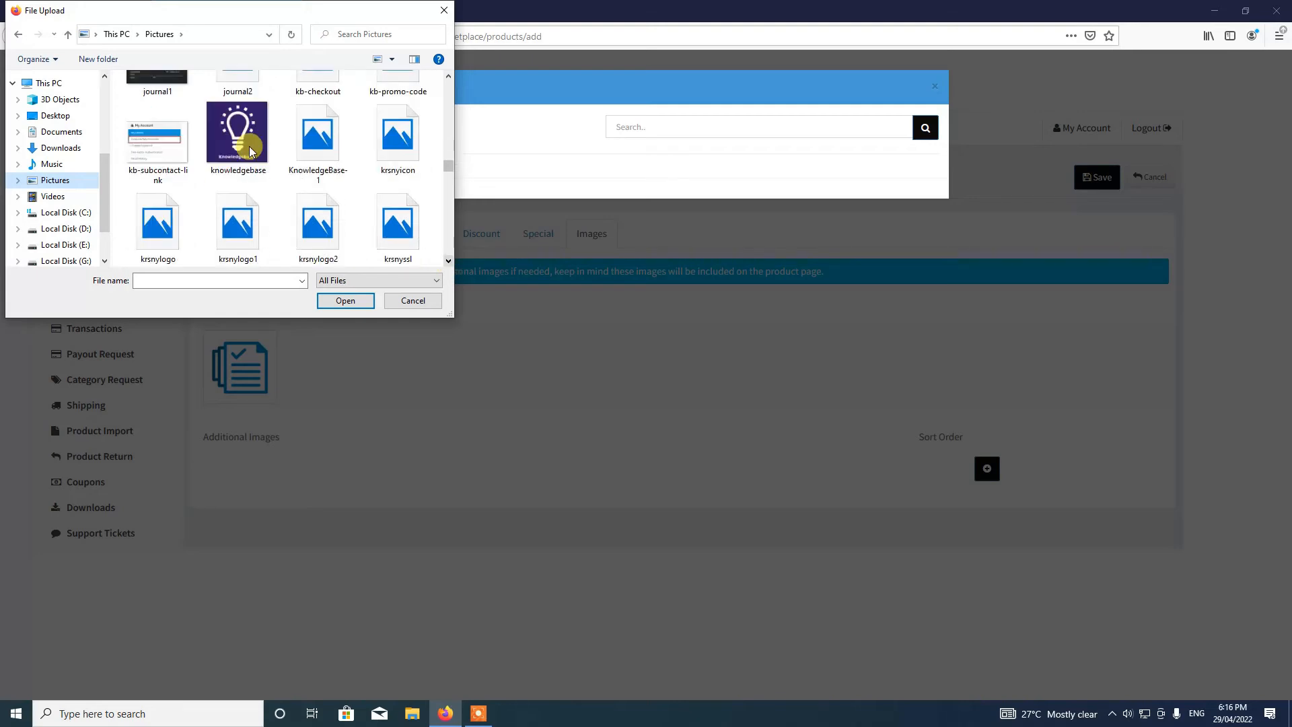
double_click(251, 151)
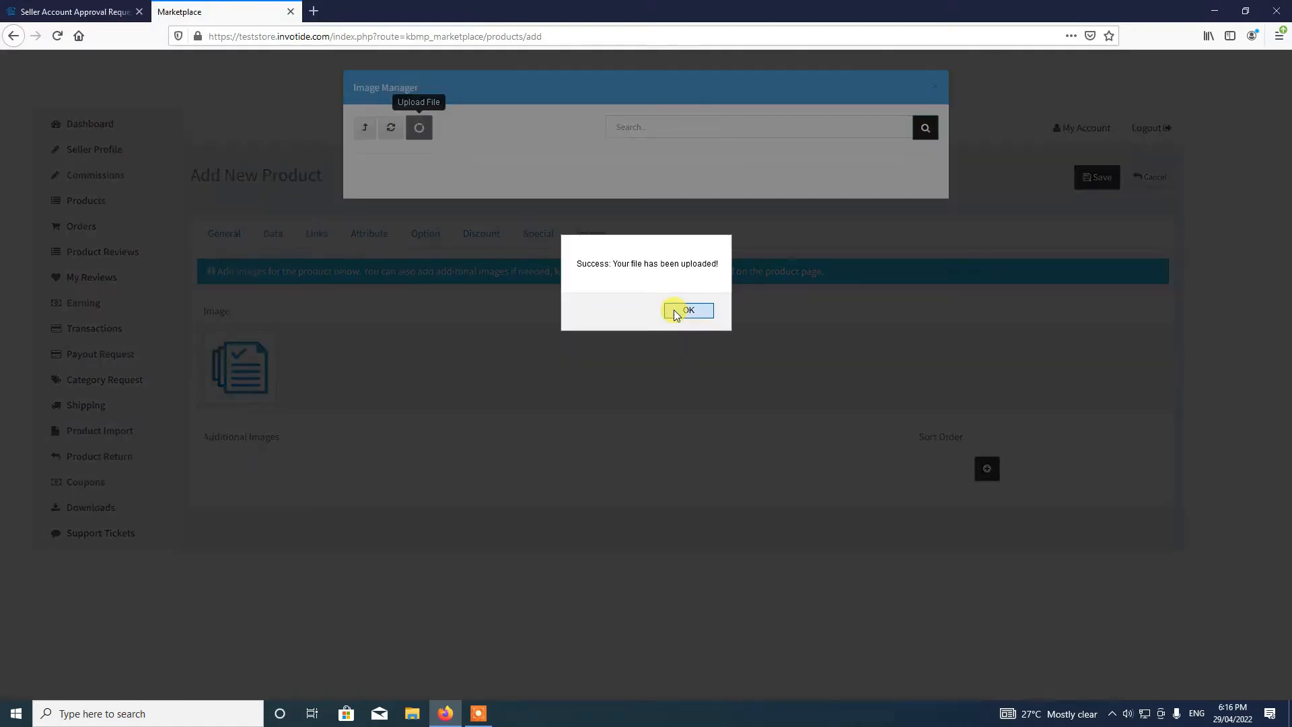
left_click(673, 310)
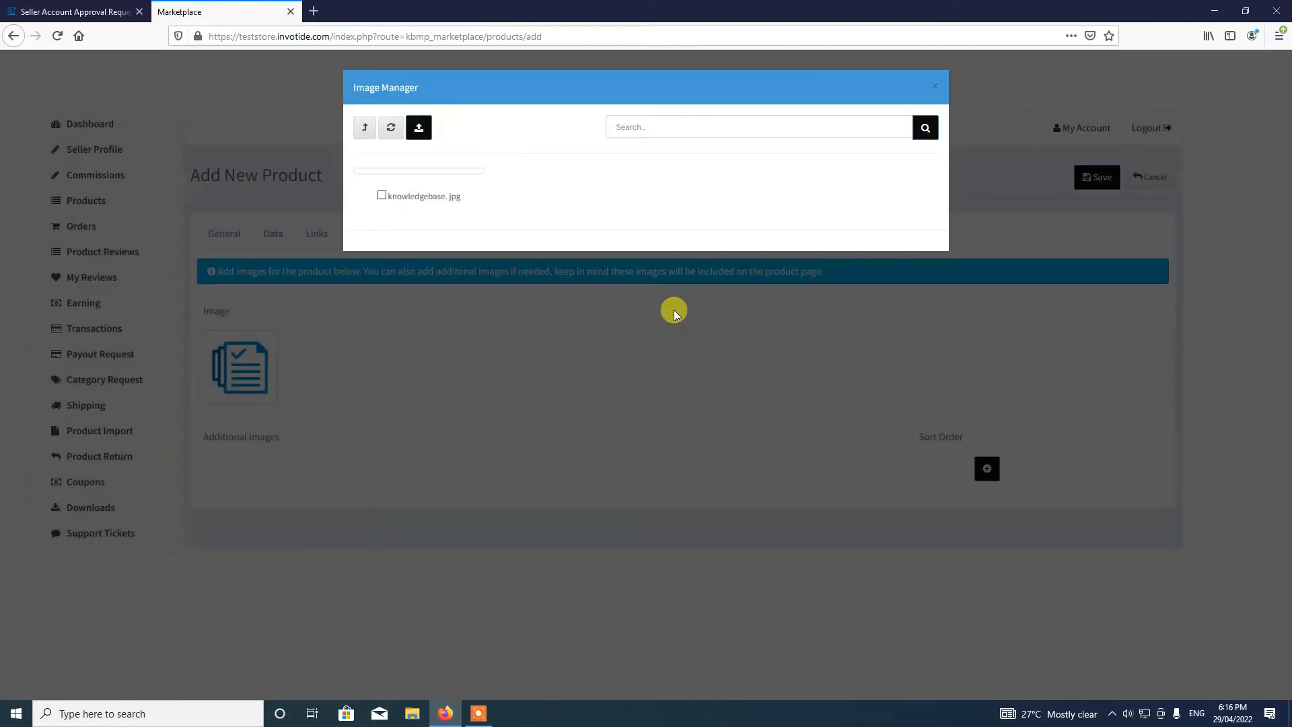
- Assign knowledgebase.jpg as the product's main image
left_click(382, 263)
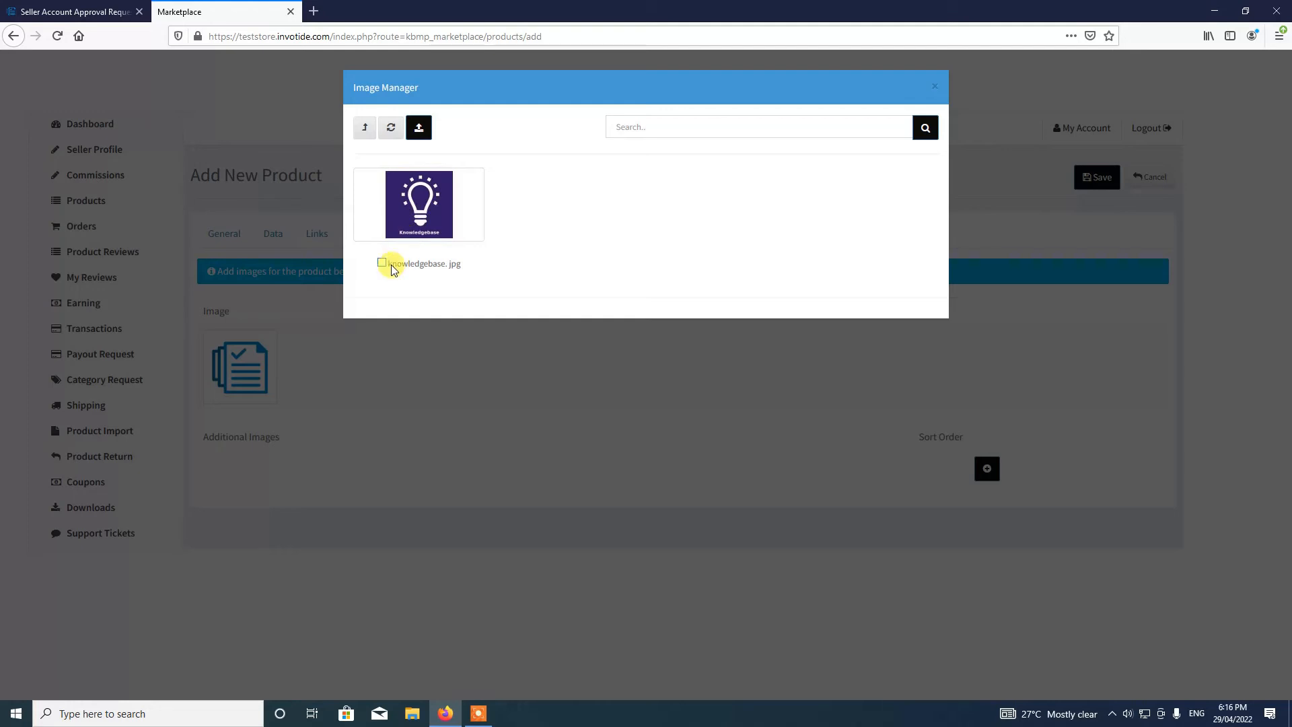
left_click(411, 235)
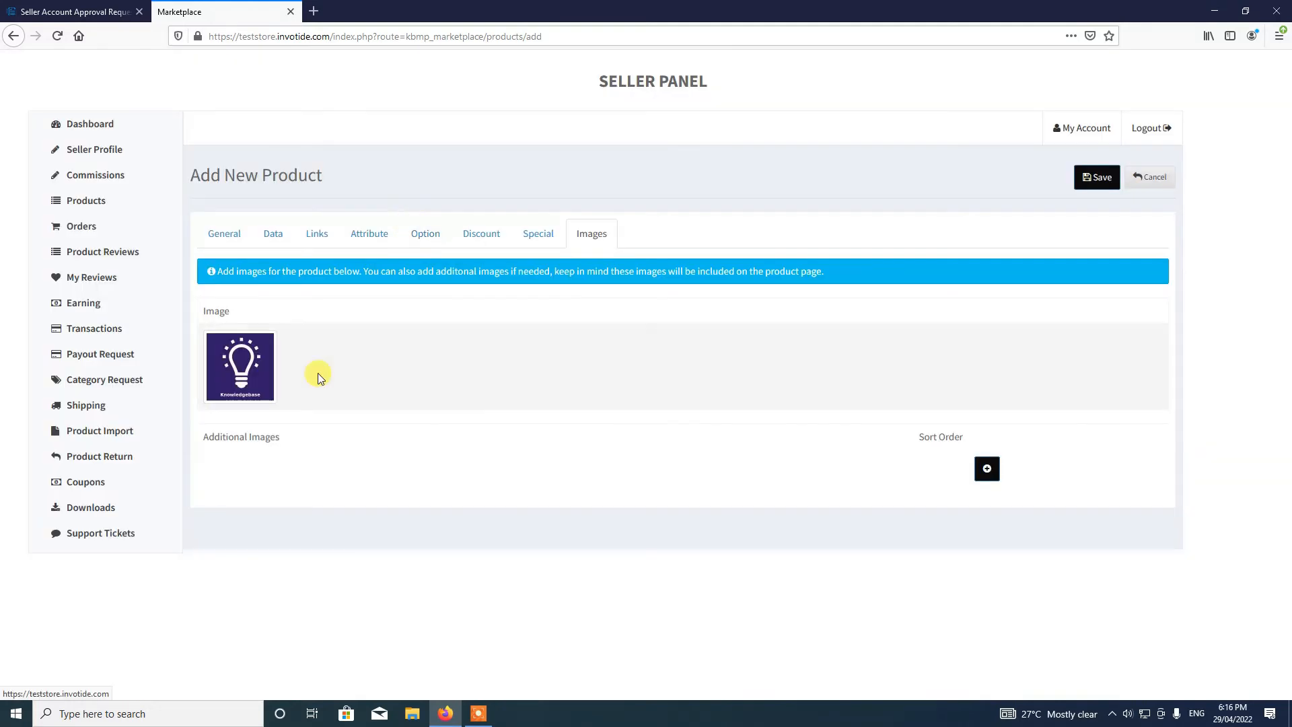
left_click(1110, 178)
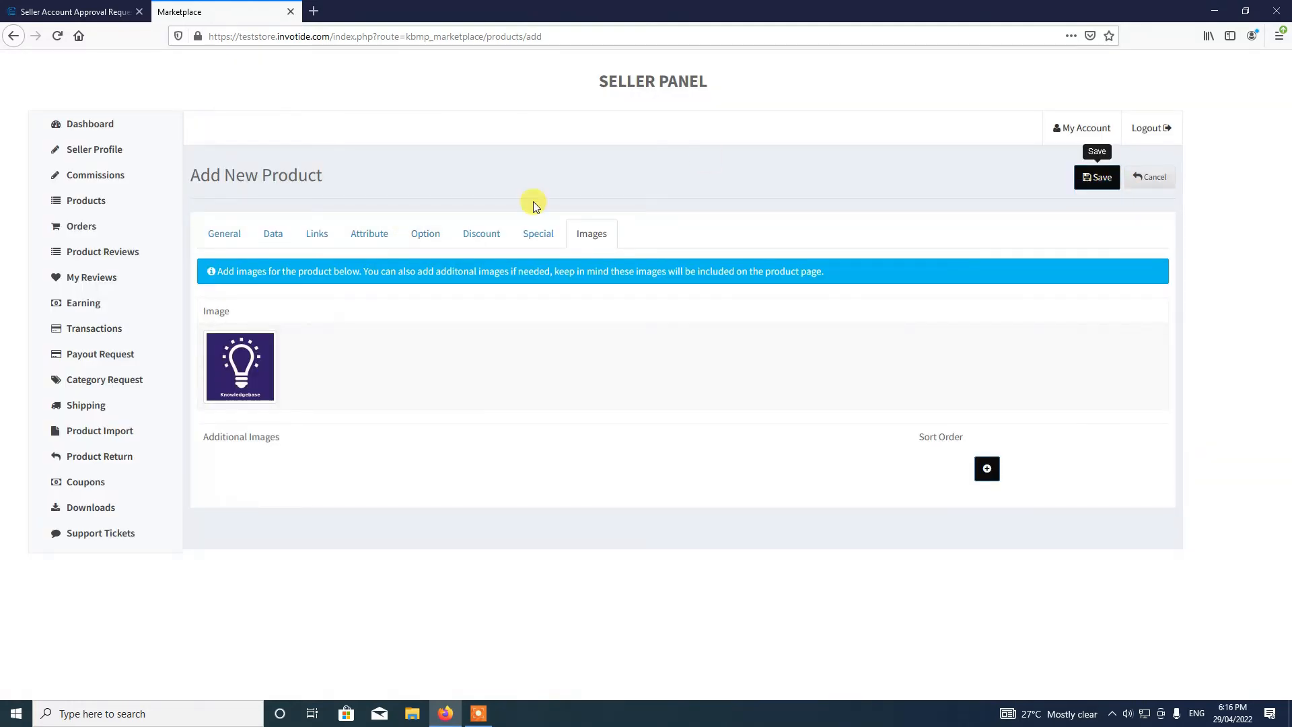
- Save Test Product and reload the Products list until it shows model 20 as Enabled
left_click(1099, 177)
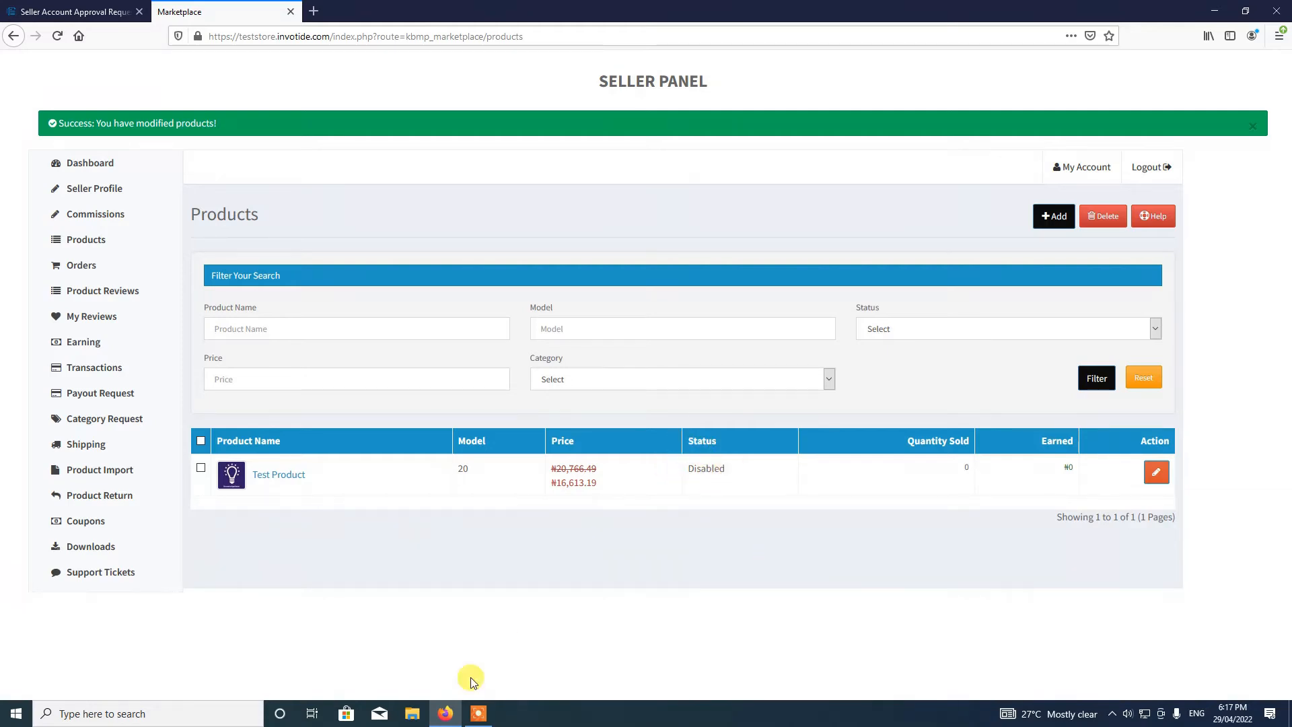
left_click(480, 715)
left_click(864, 692)
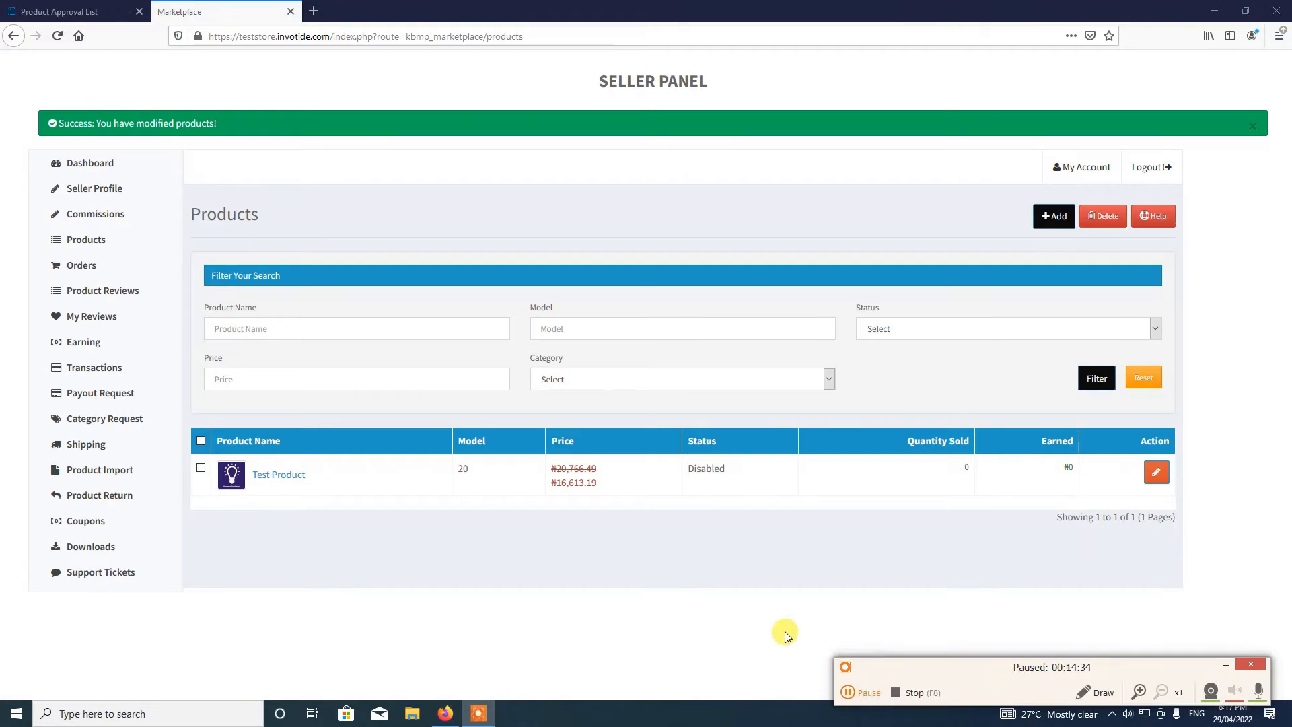
key("F7")
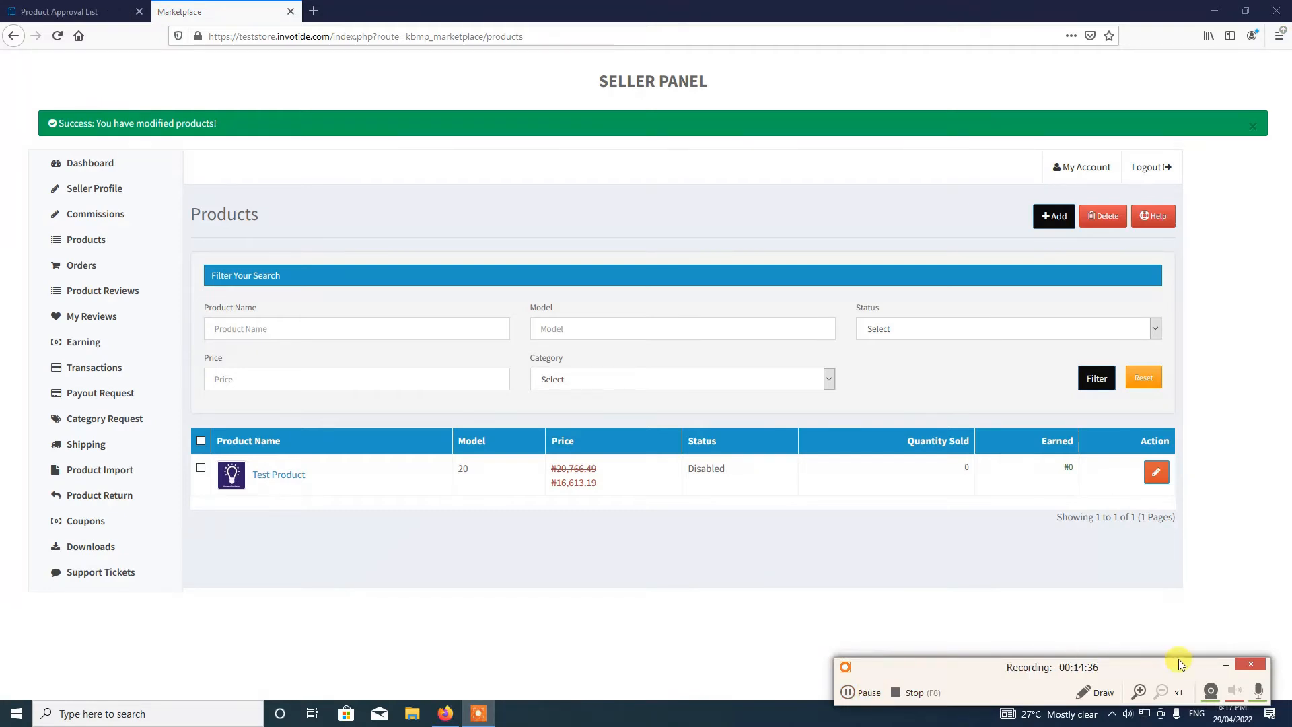
left_click(1227, 665)
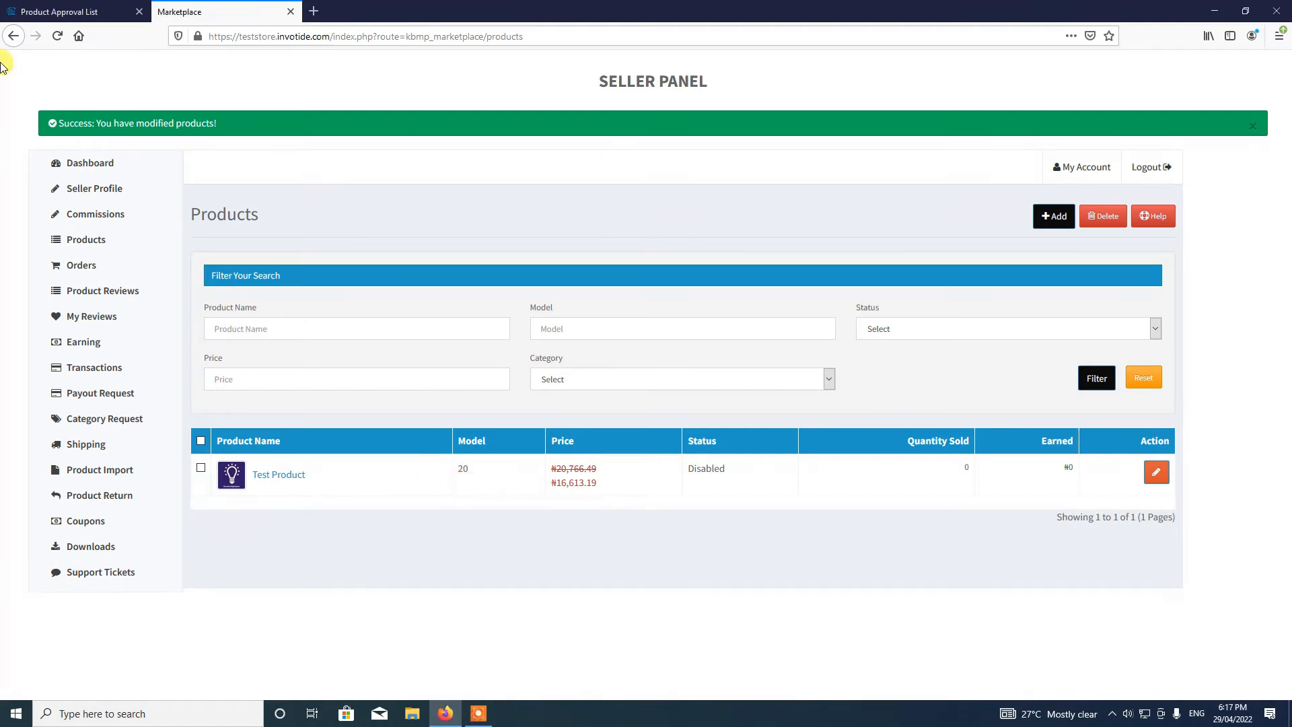
left_click(57, 43)
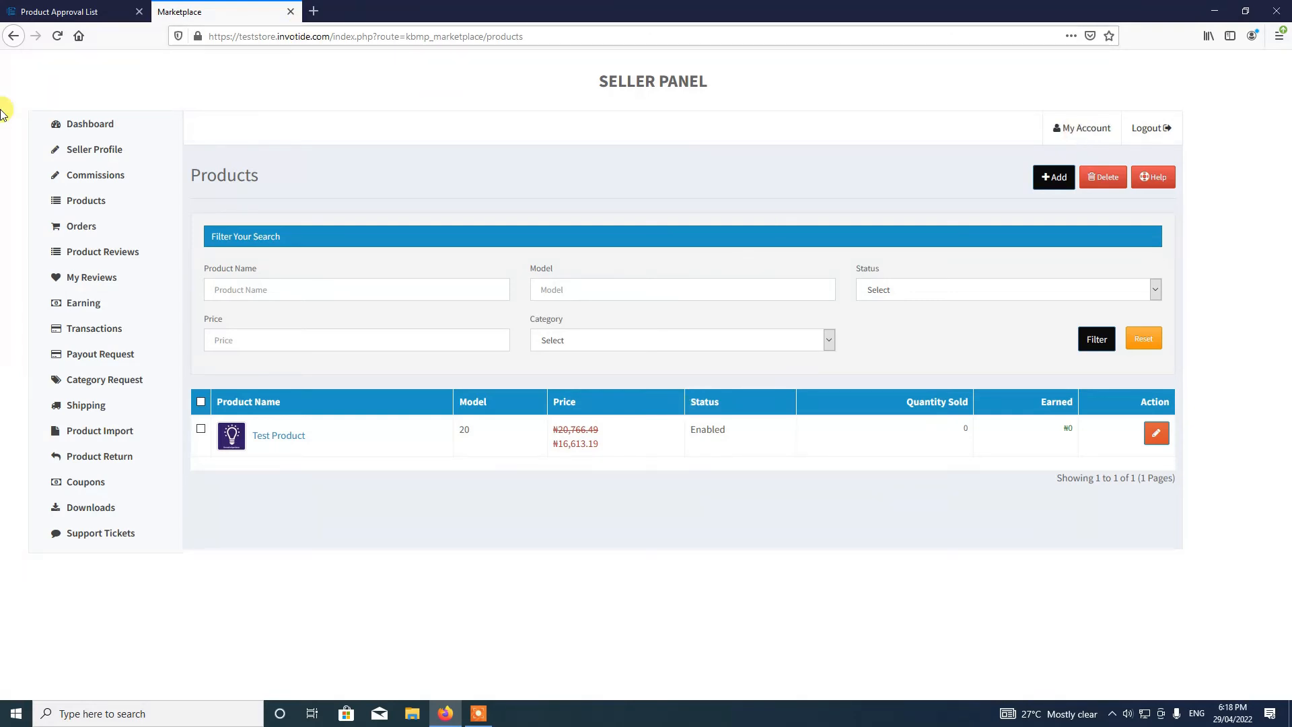
- From the Seller Profile, view the ABC Store page and open the Test Product listing
left_click(82, 153)
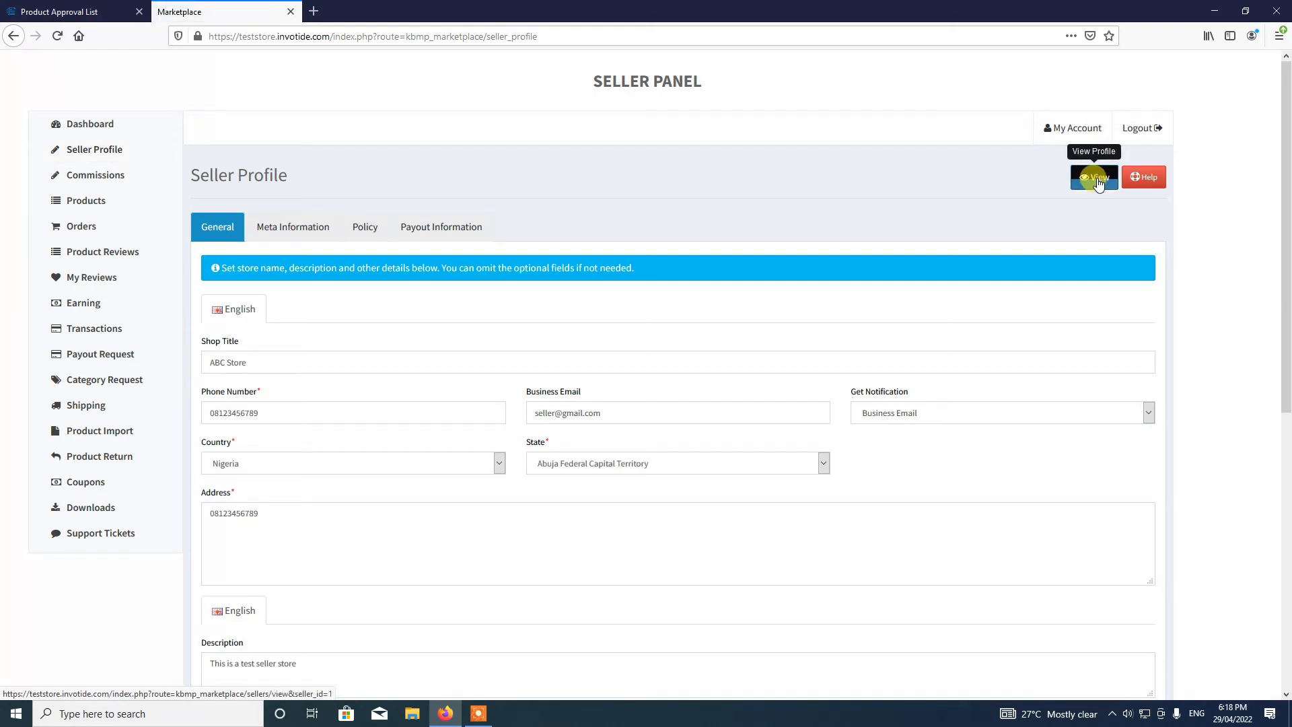
left_click(1097, 182)
left_click(1098, 182)
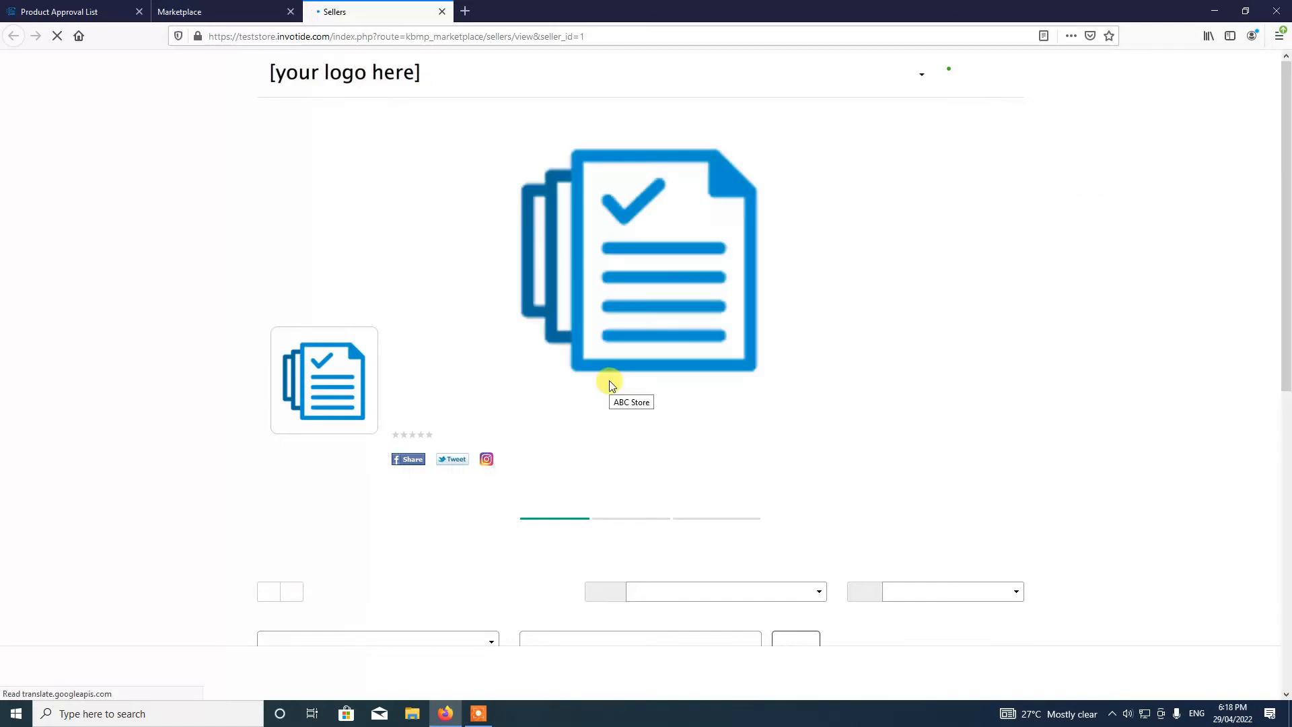
scroll(779, 453, "down", 5)
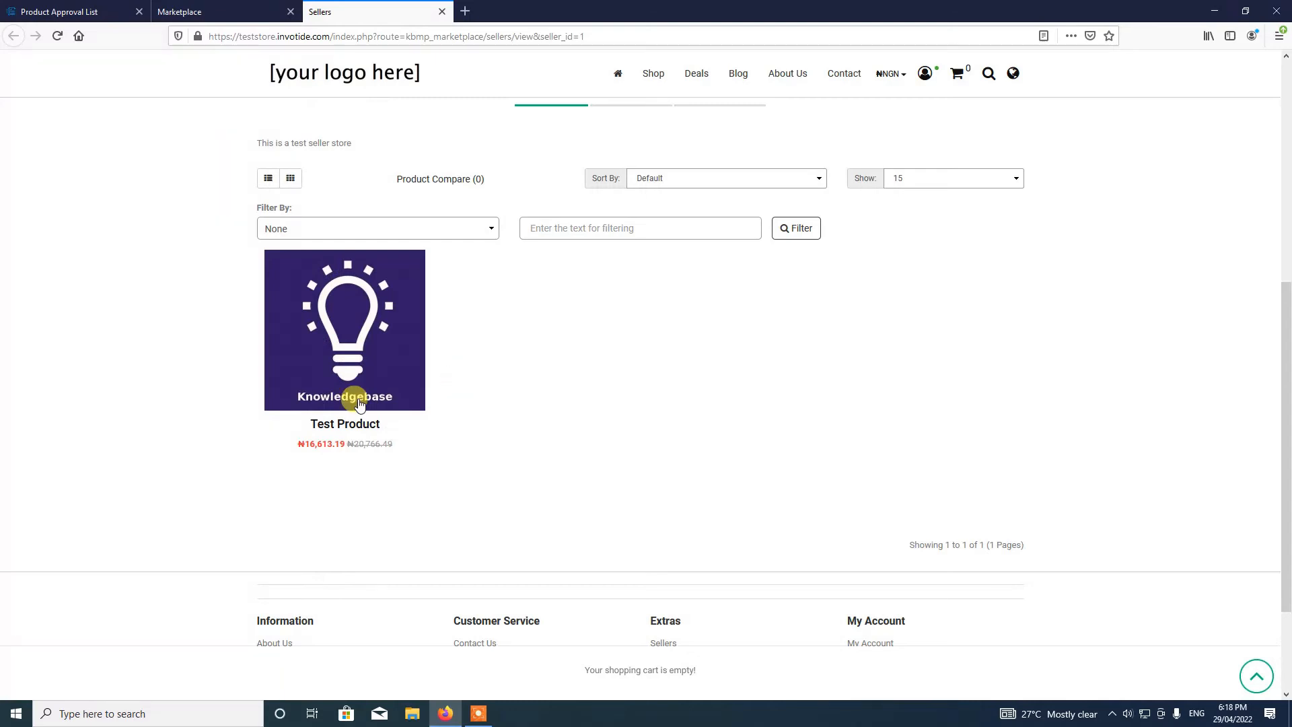
left_click(330, 347)
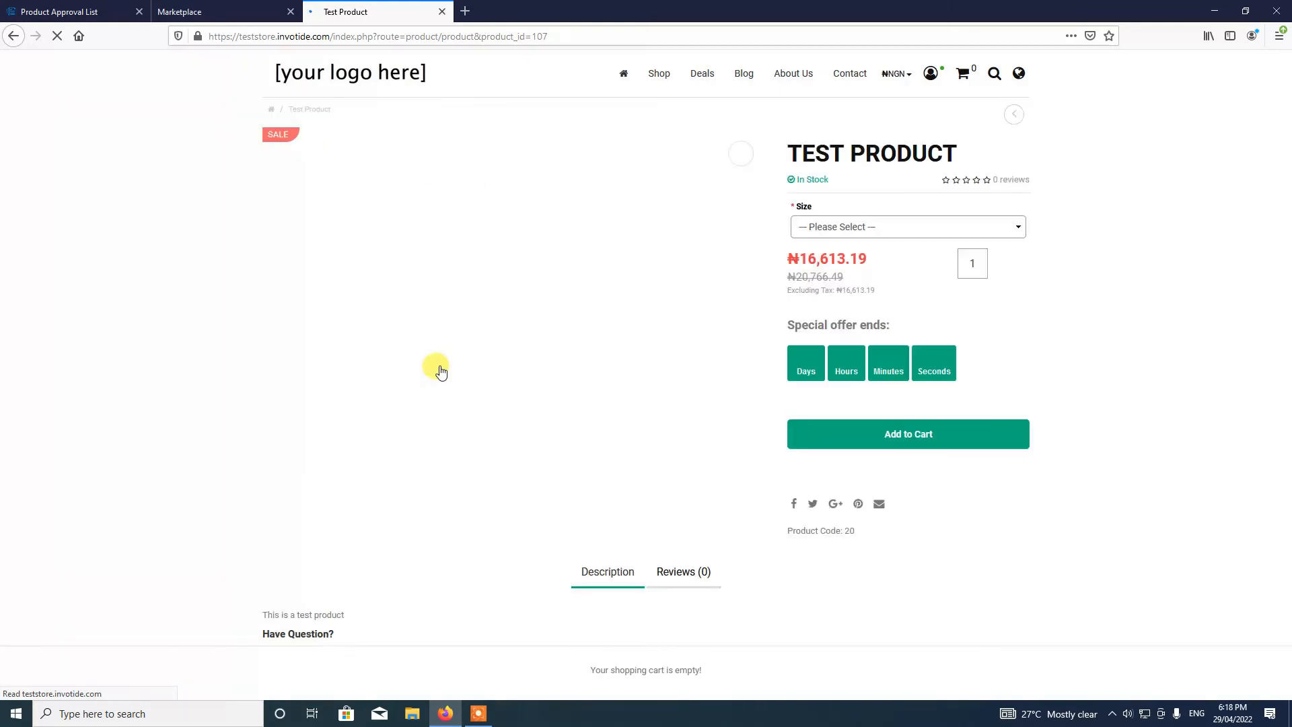
- Check the Size choices Medium and Large on the product page, then close the preview
left_click(831, 227)
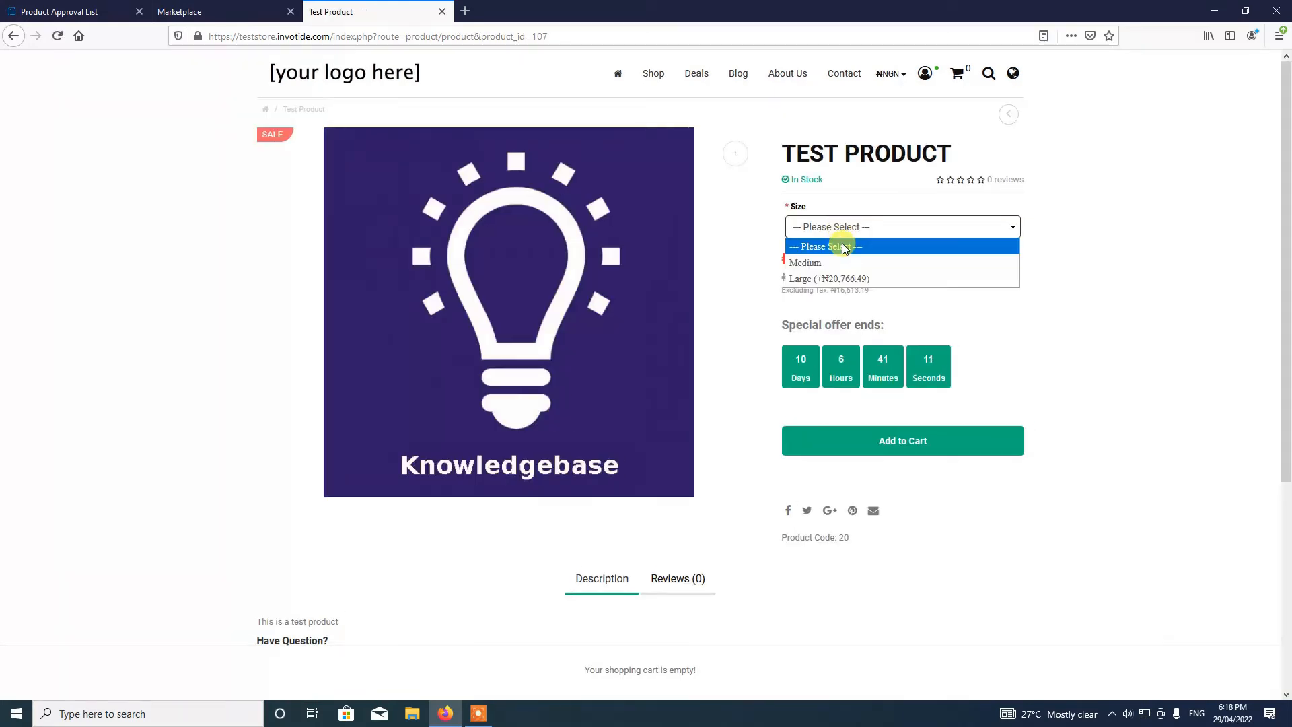
left_click(1241, 330)
scroll(866, 469, "down", 5)
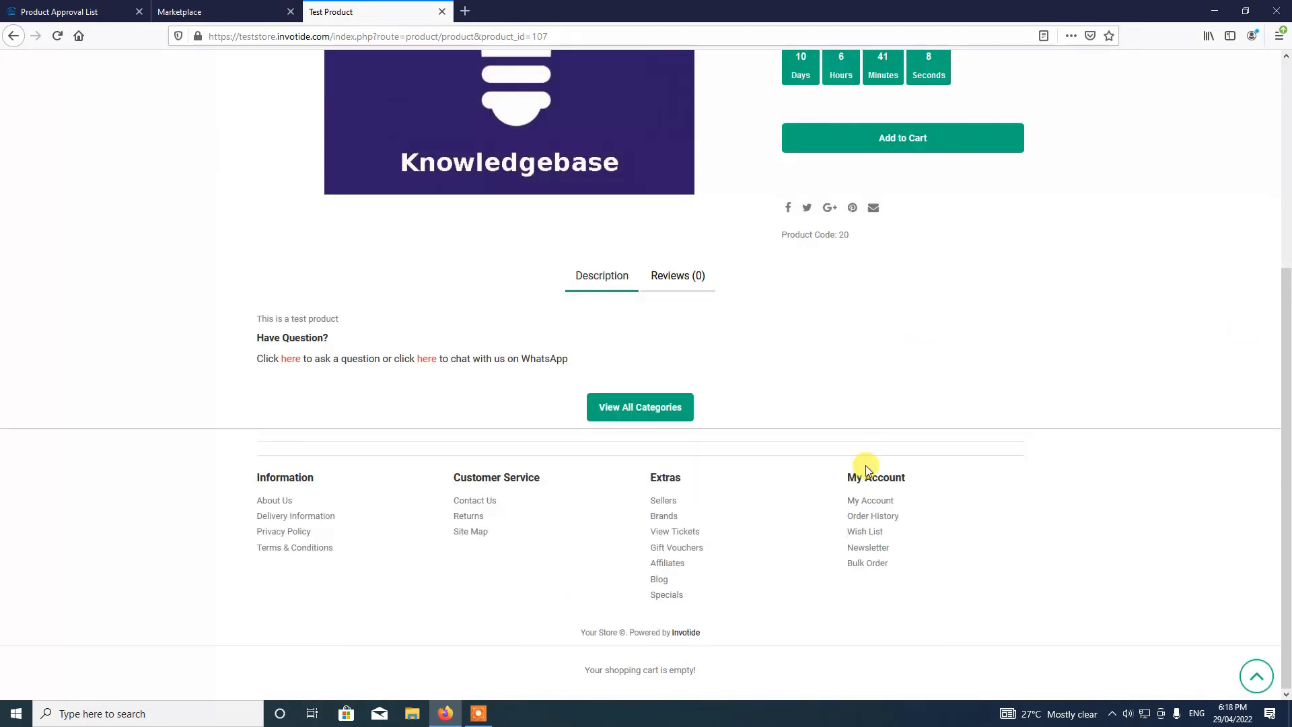
scroll(863, 467, "up", 5)
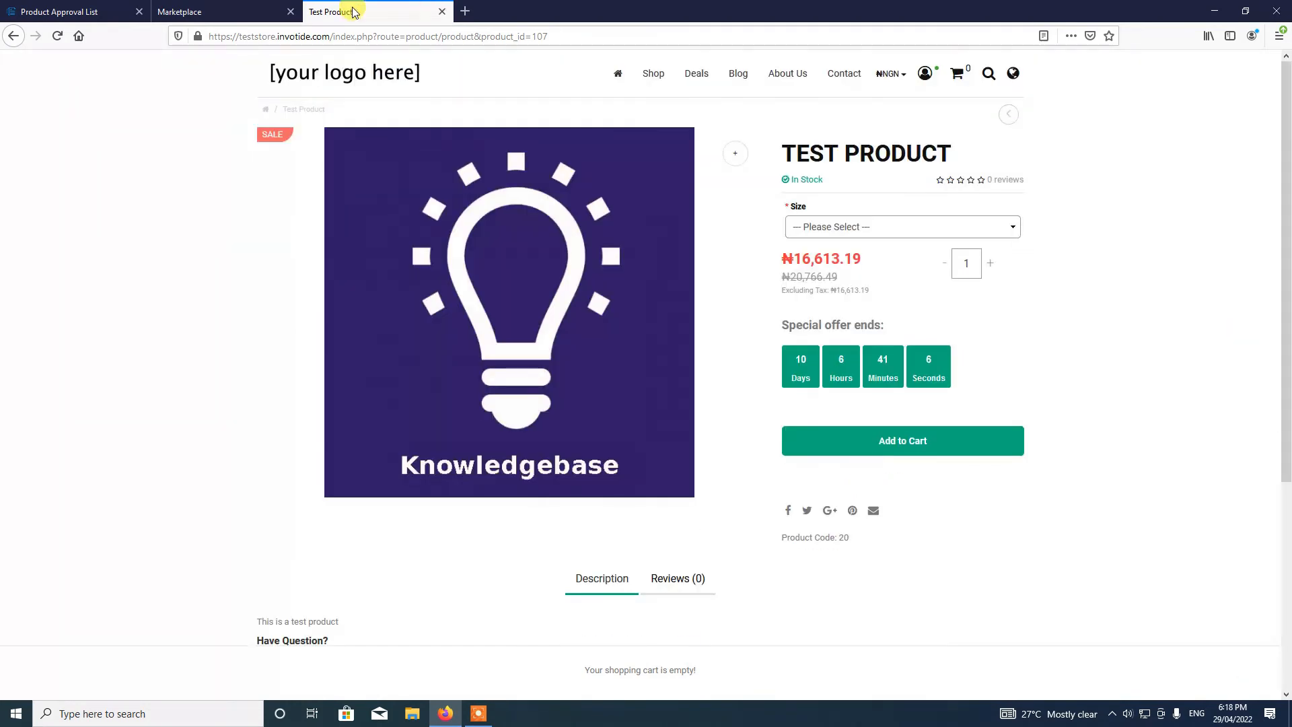
left_click(443, 12)
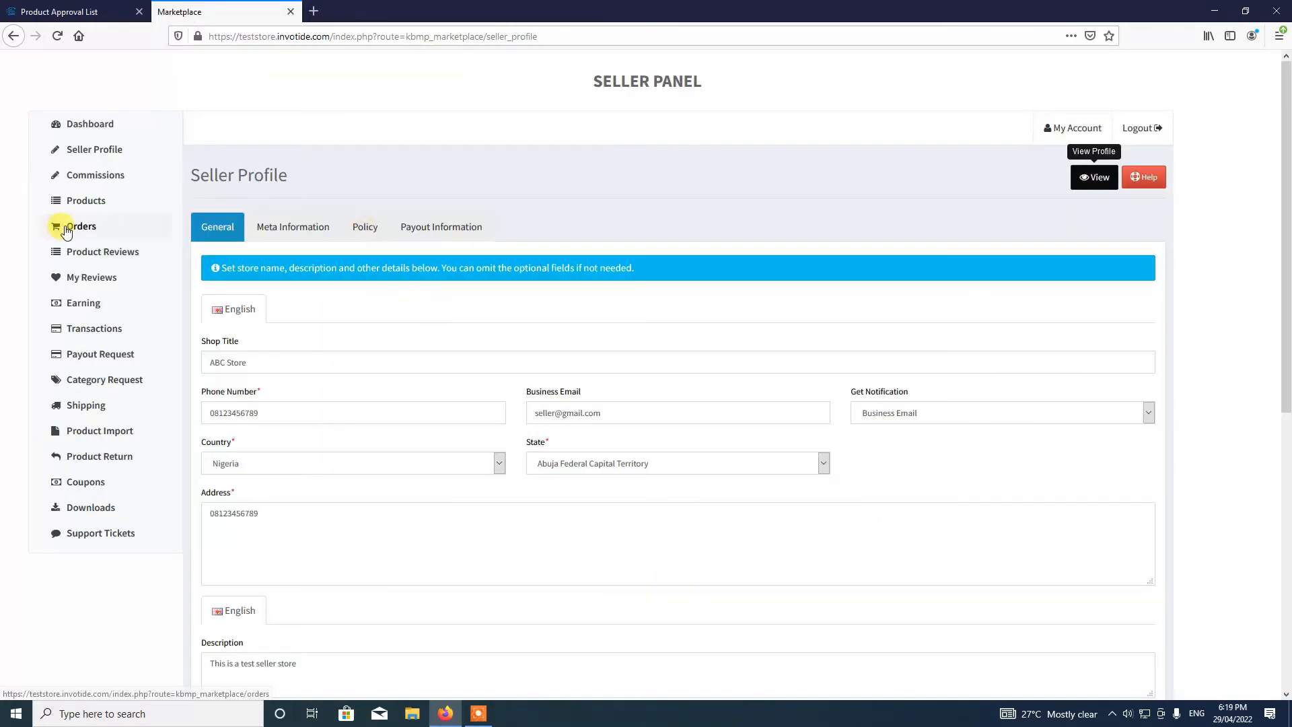
- Visit the Products and Earning pages, ending on Payout Request with a ₦0 balance
left_click(72, 199)
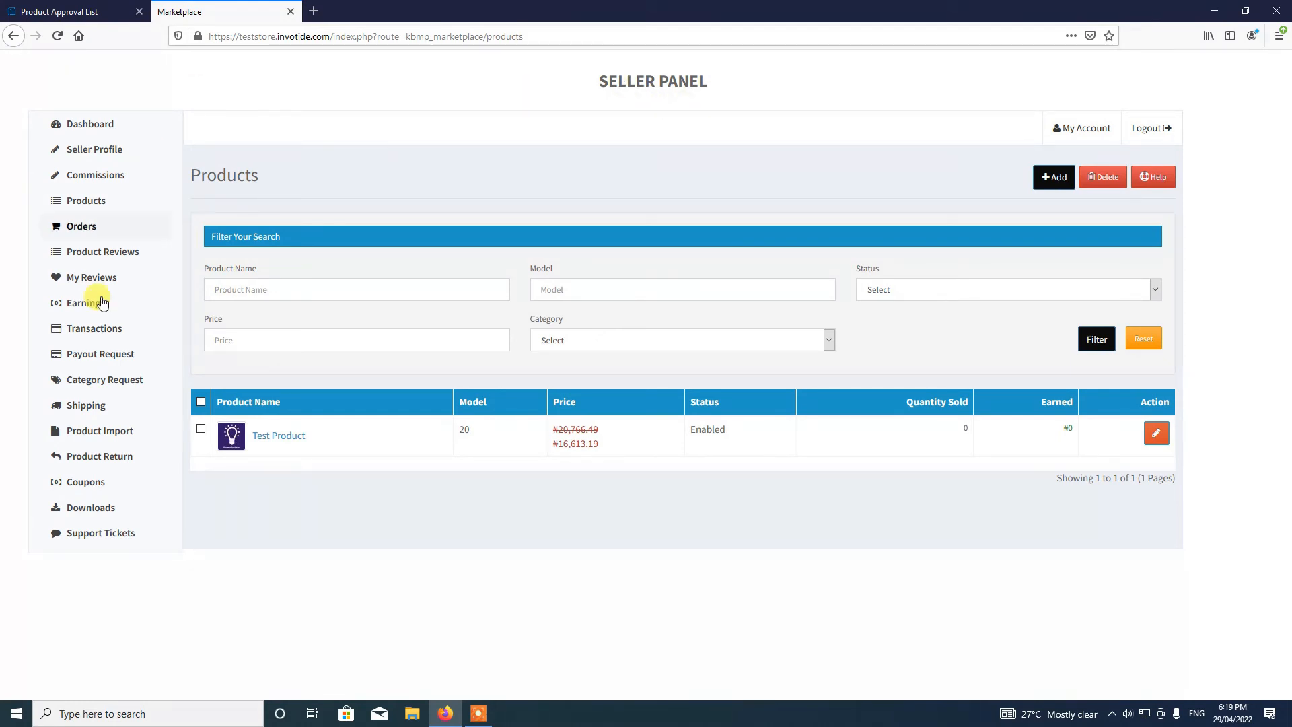
left_click(65, 304)
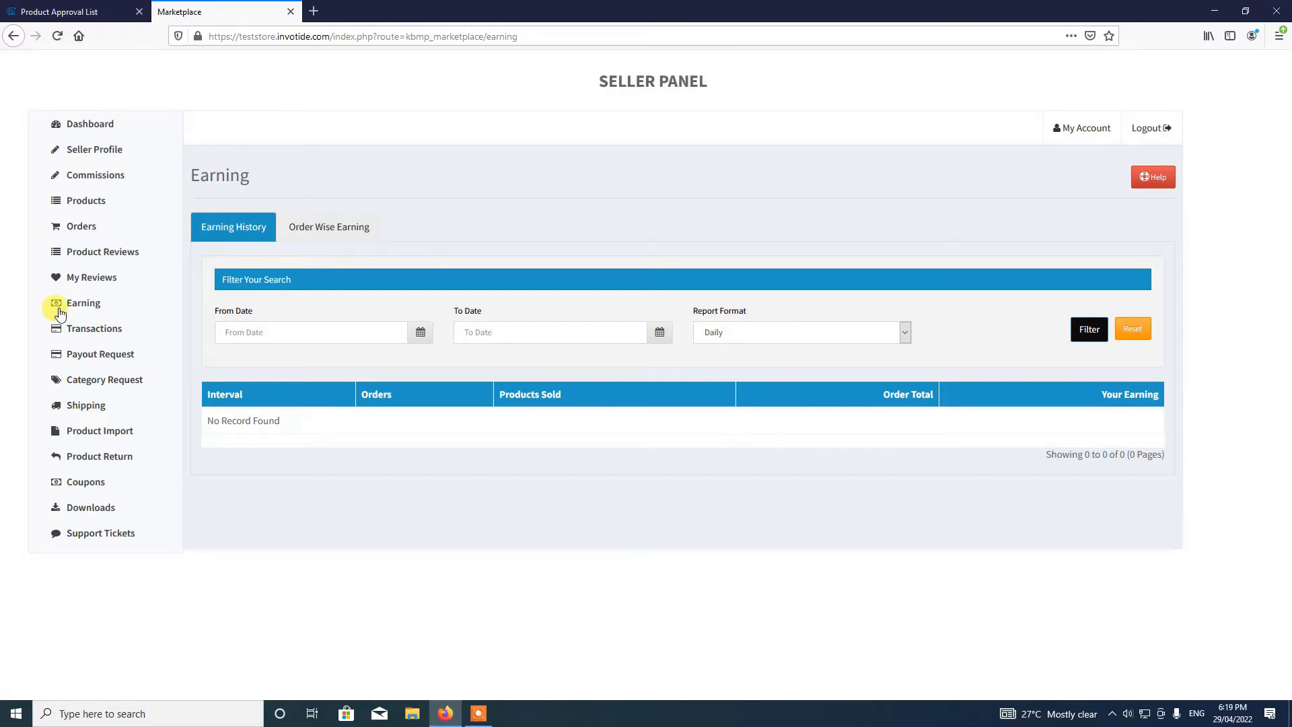
left_click(100, 359)
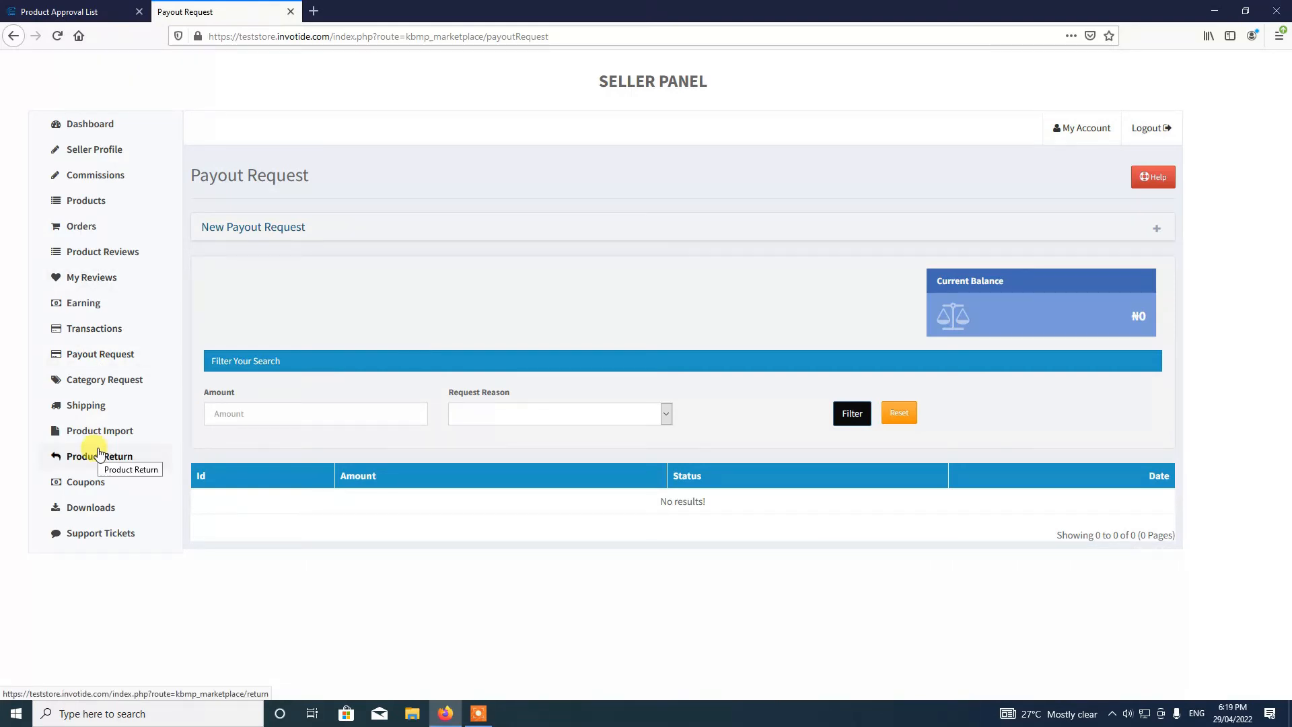
left_click(256, 230)
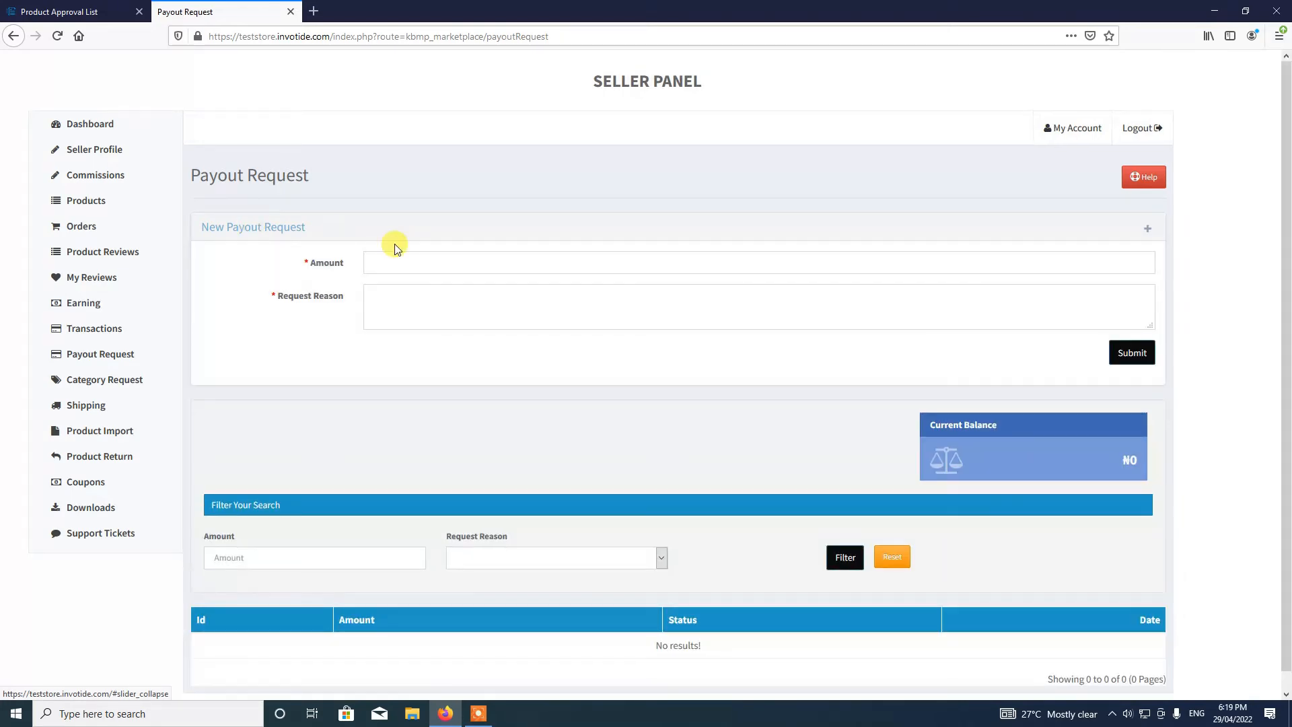
left_click(412, 261)
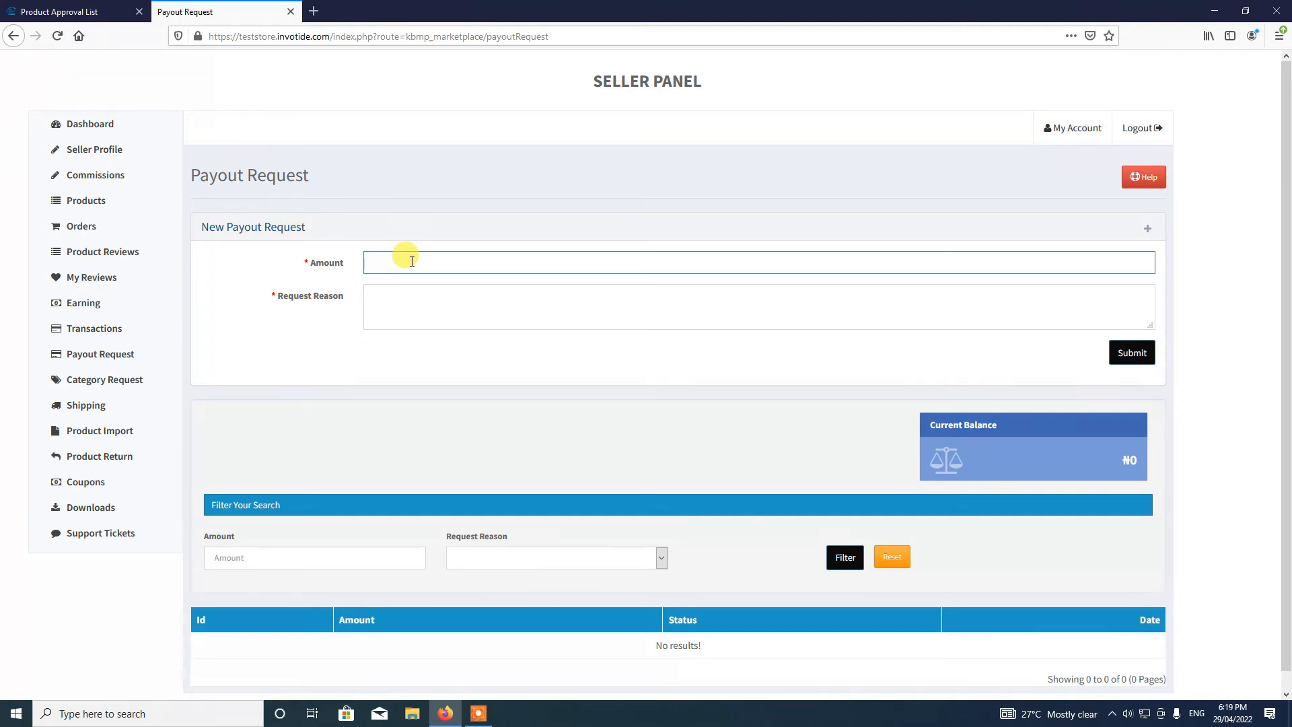
type("100")
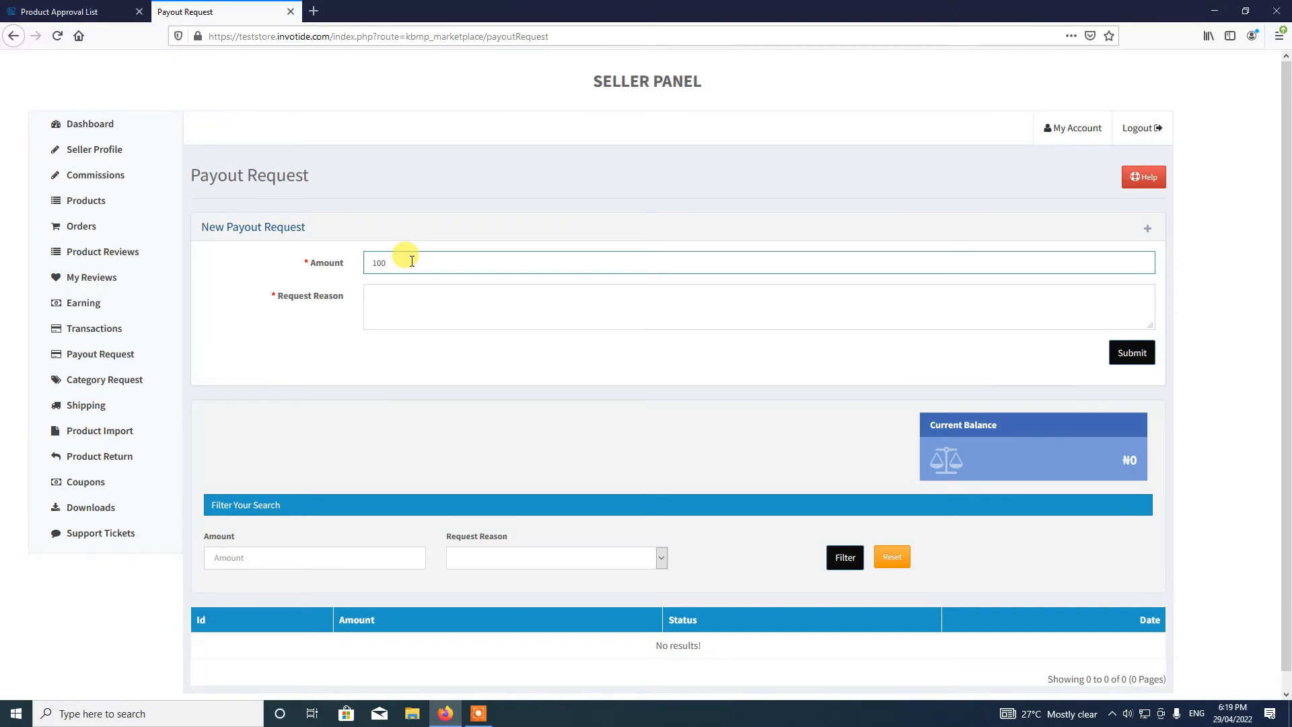
left_click(413, 311)
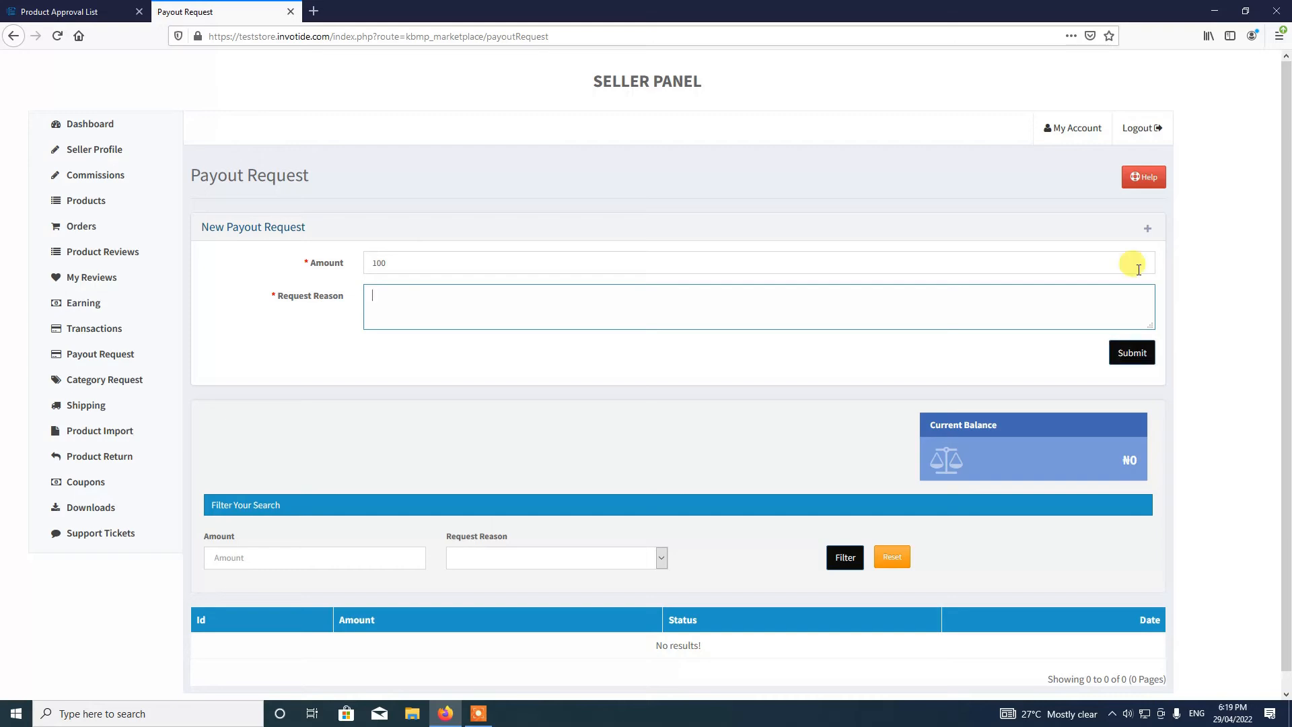
left_click(1149, 232)
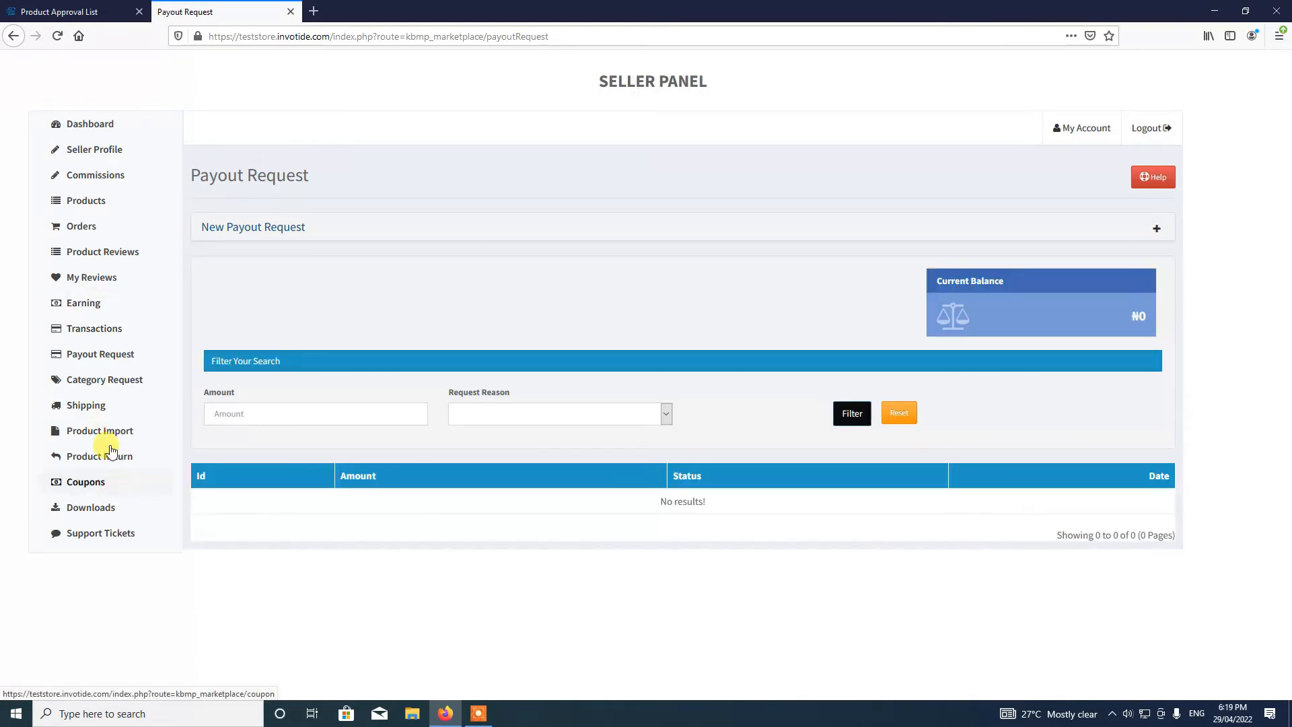
- Visit the Transactions and empty Support Tickets pages, then open the empty Coupon List
left_click(108, 334)
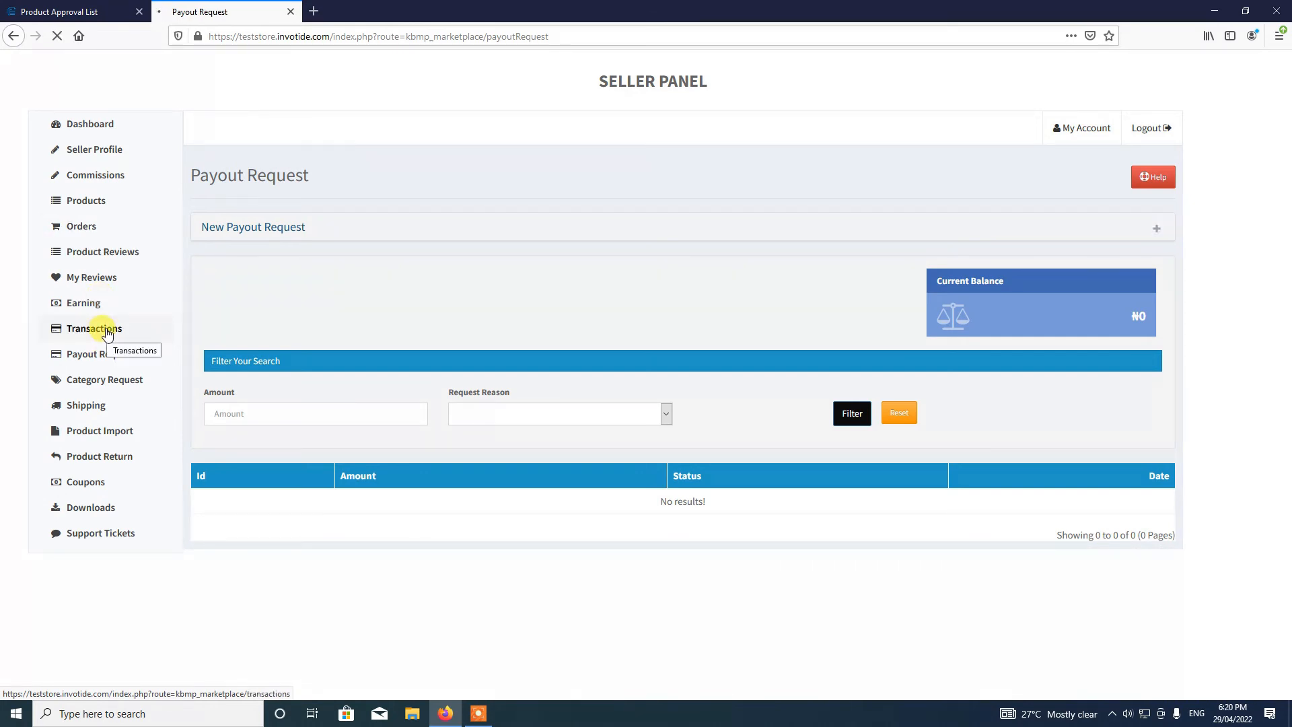
left_click(108, 332)
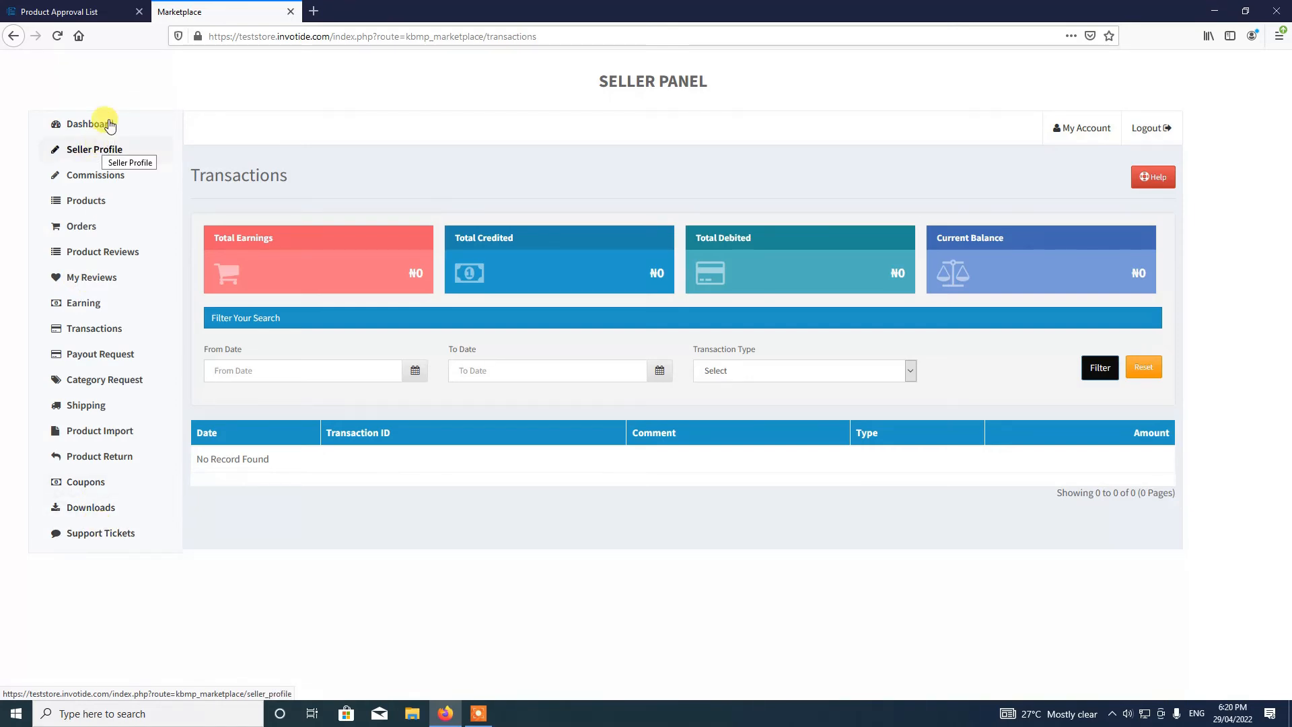
left_click(95, 538)
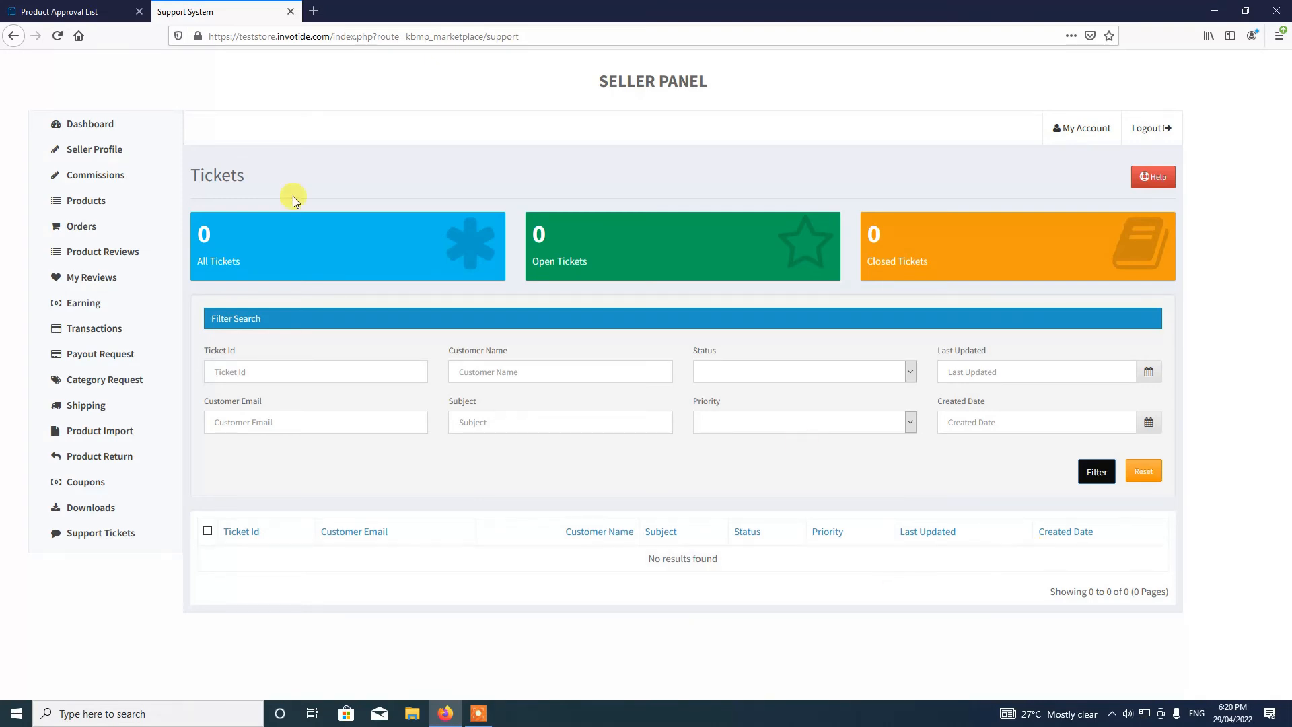
left_click(108, 484)
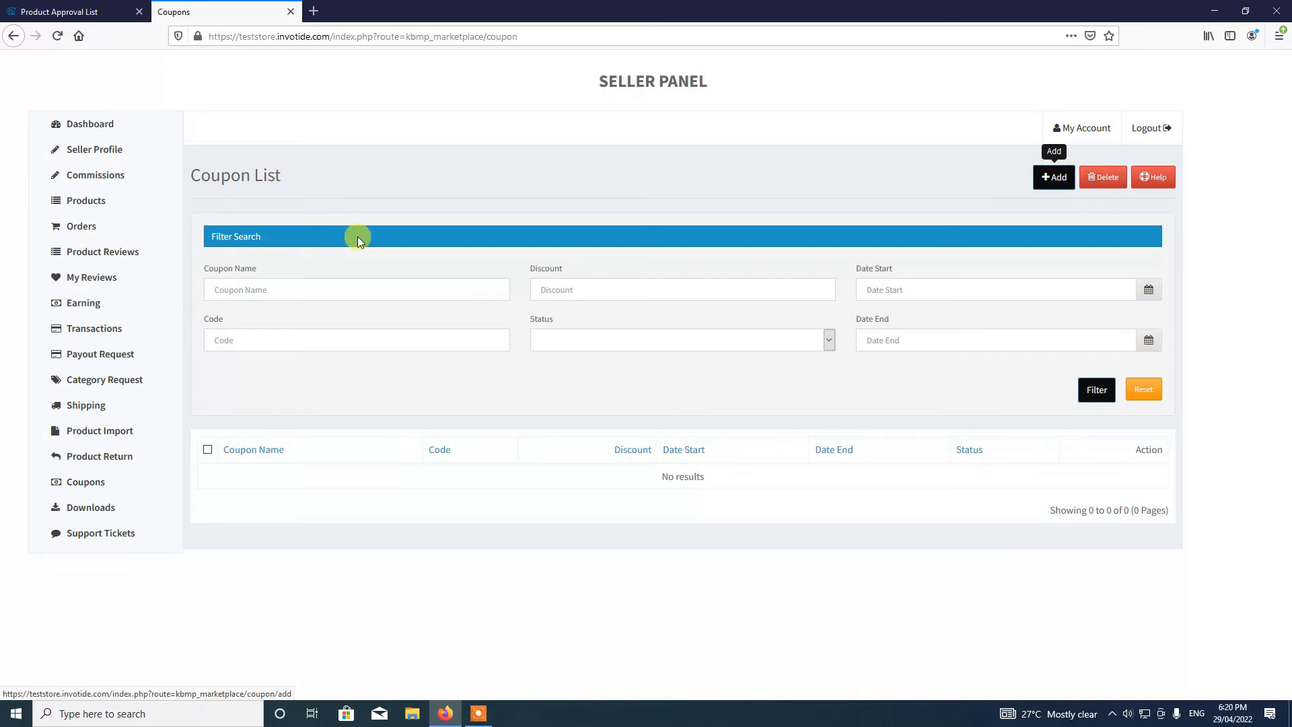
- Start a new coupon named Promo with coupon code MINUS5
left_click(1055, 178)
left_click(1055, 178)
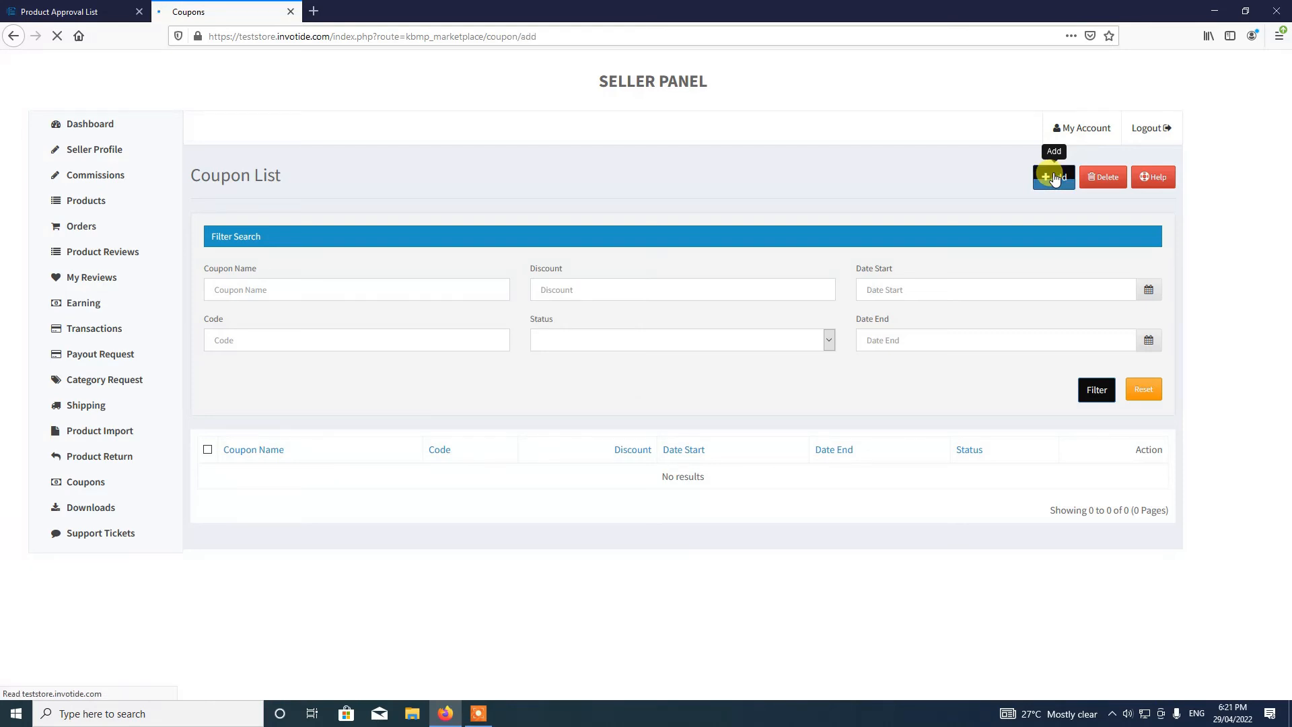
left_click(424, 285)
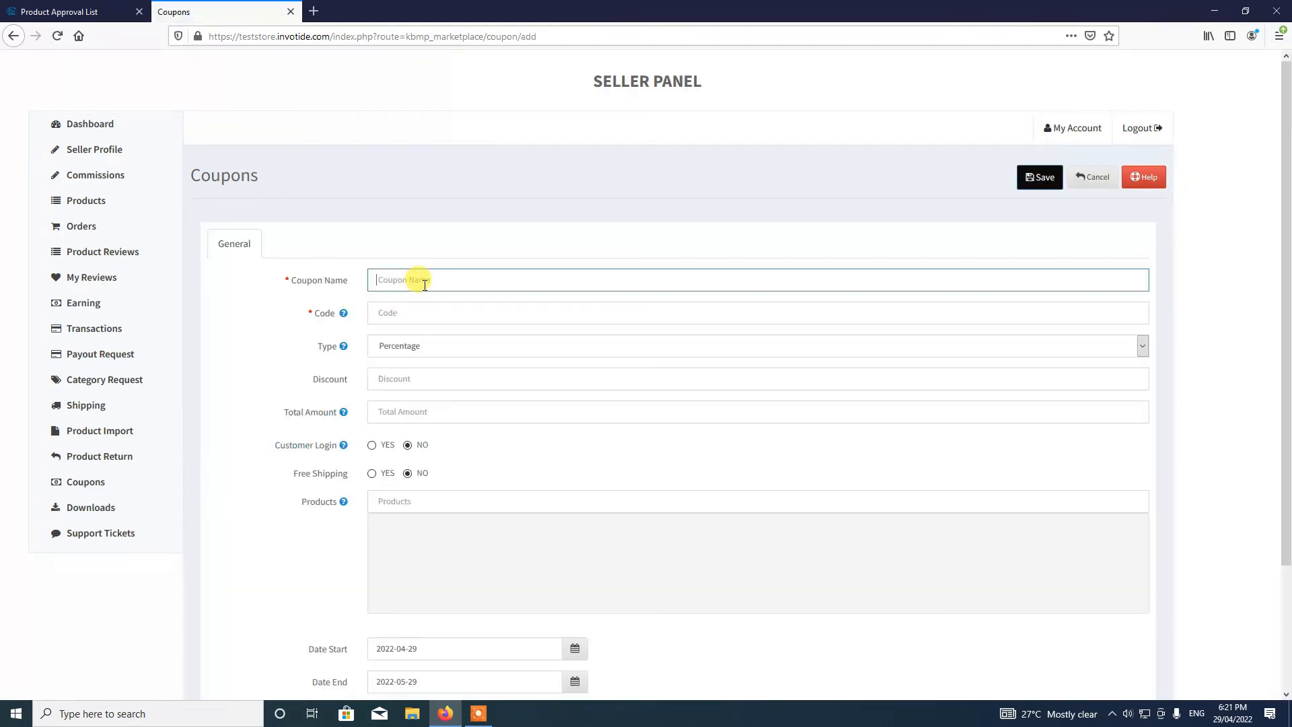
type("Promo")
left_click(416, 316)
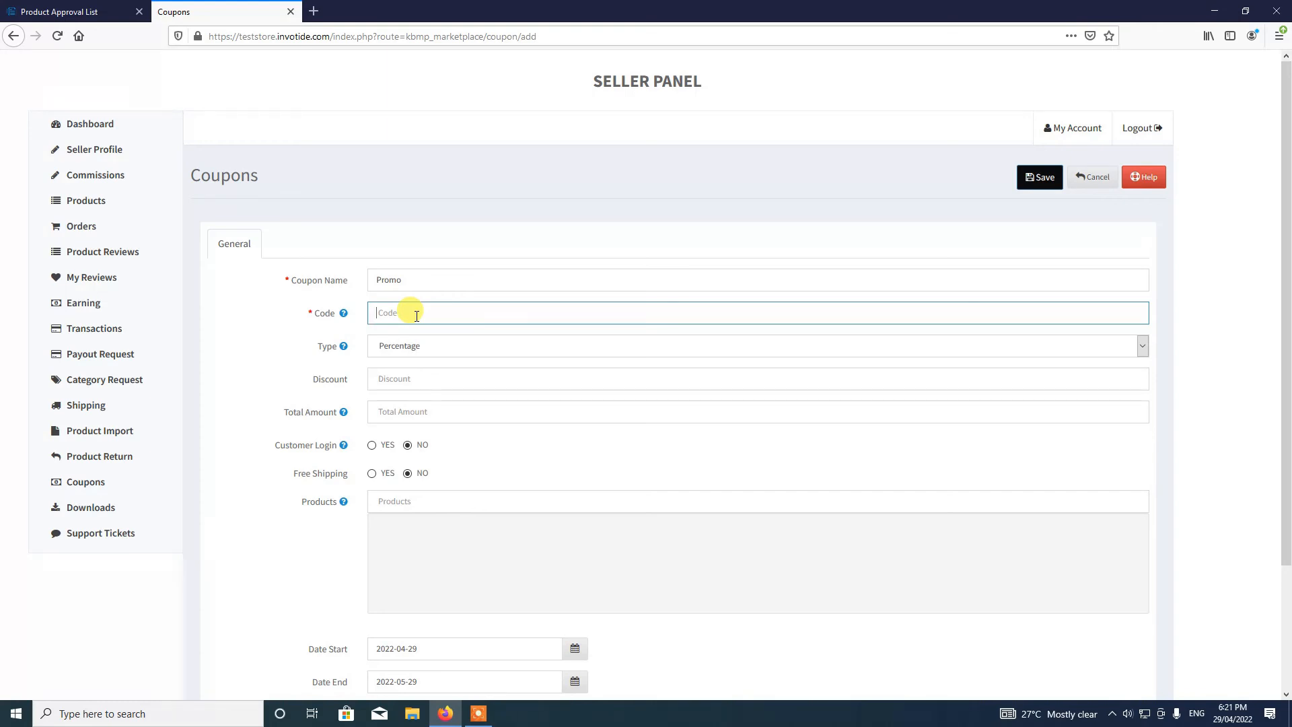
type("MINUS5")
- Set a Percentage discount of 5 and a total amount of 1
left_click(399, 354)
left_click(403, 365)
left_click(396, 381)
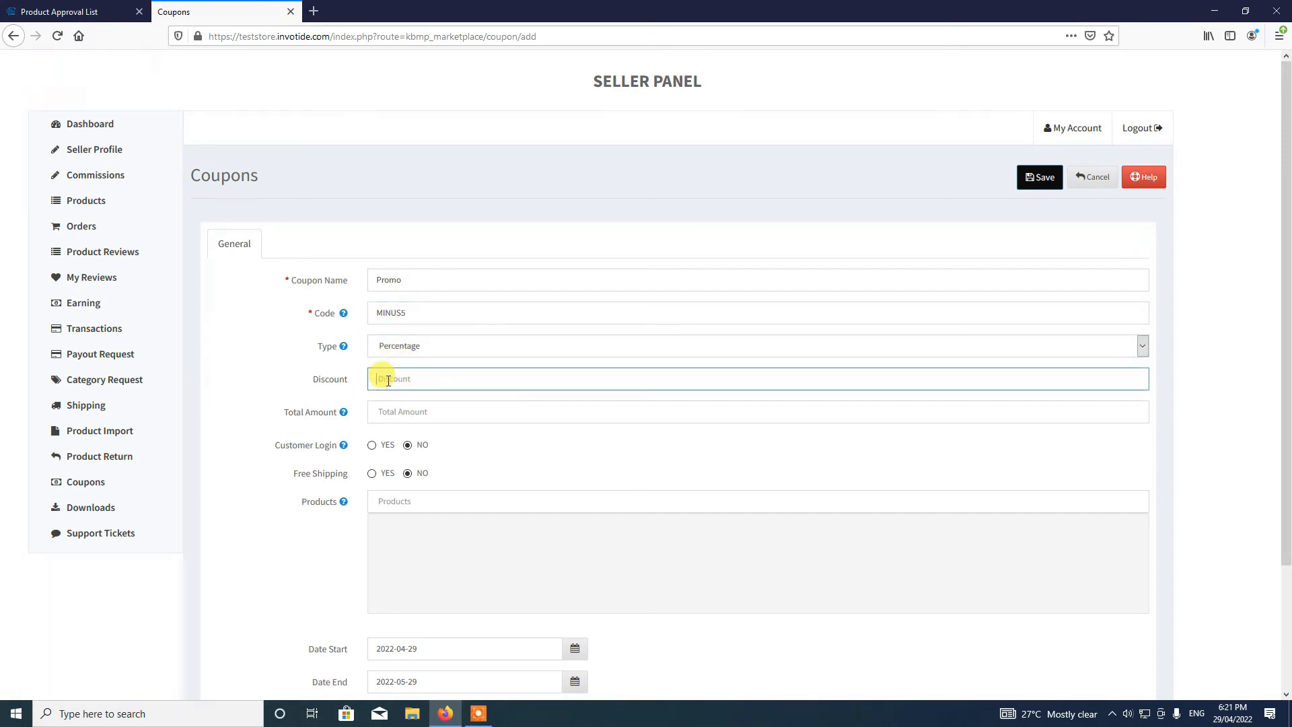
type("55")
key("BackSpace")
left_click(484, 455)
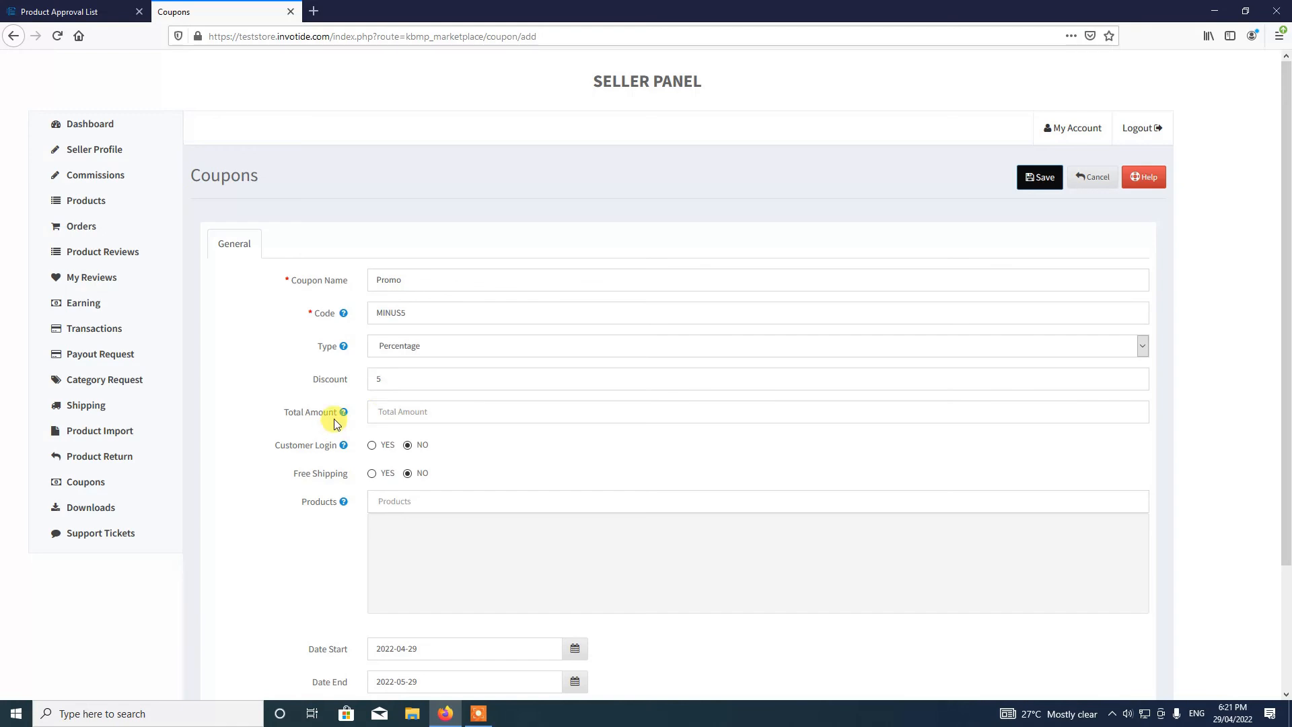
mouse_move(345, 413)
left_click(394, 416)
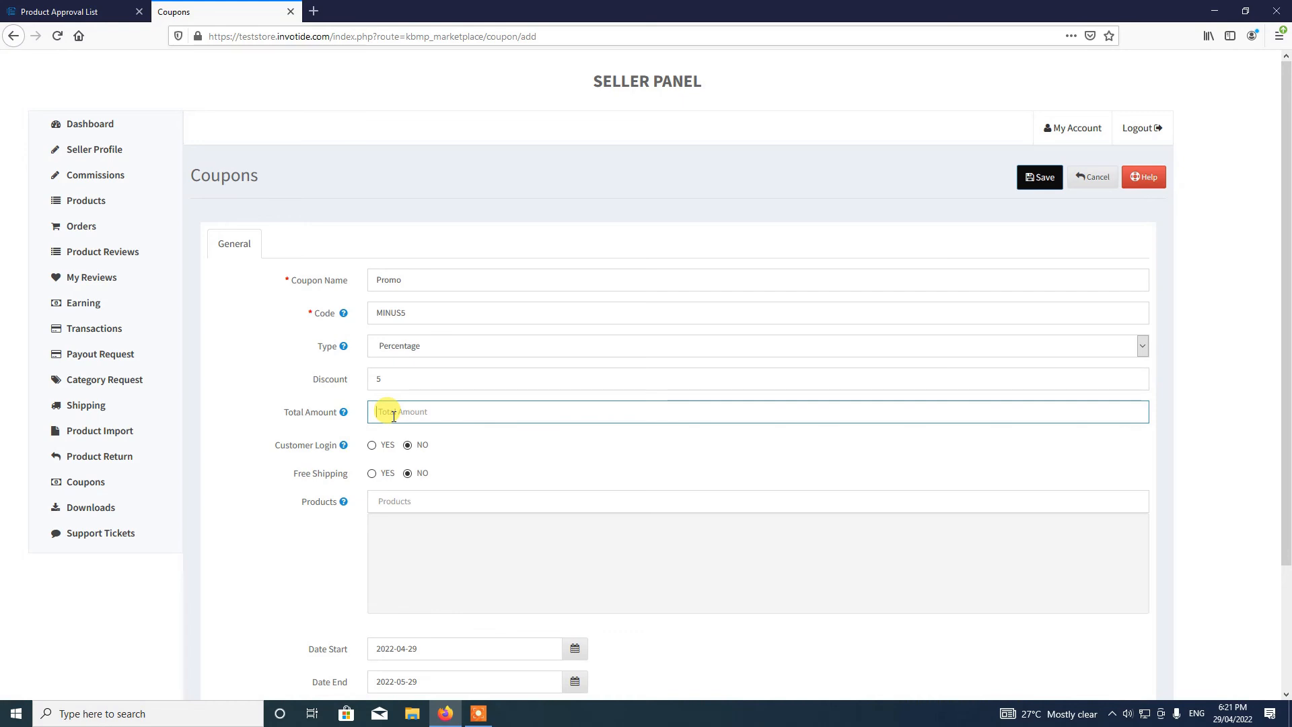
type("1")
left_click(462, 463)
scroll(460, 461, "down", 2)
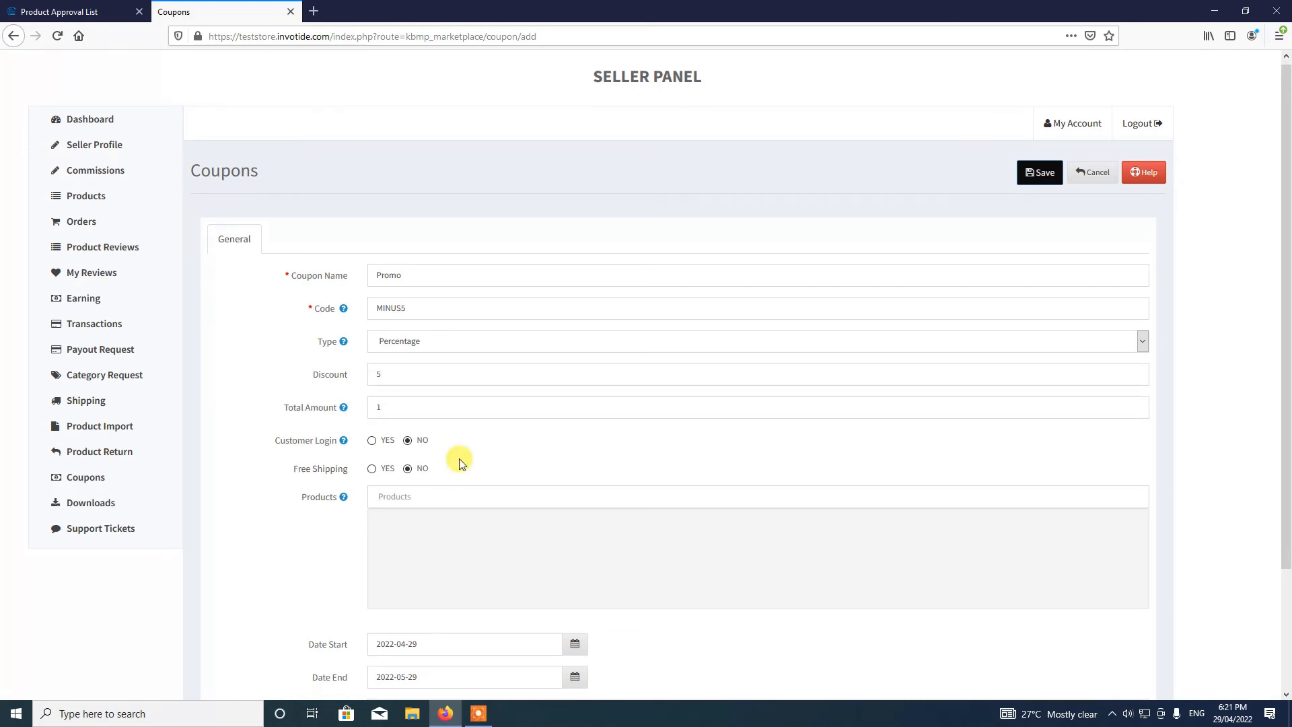
mouse_move(344, 314)
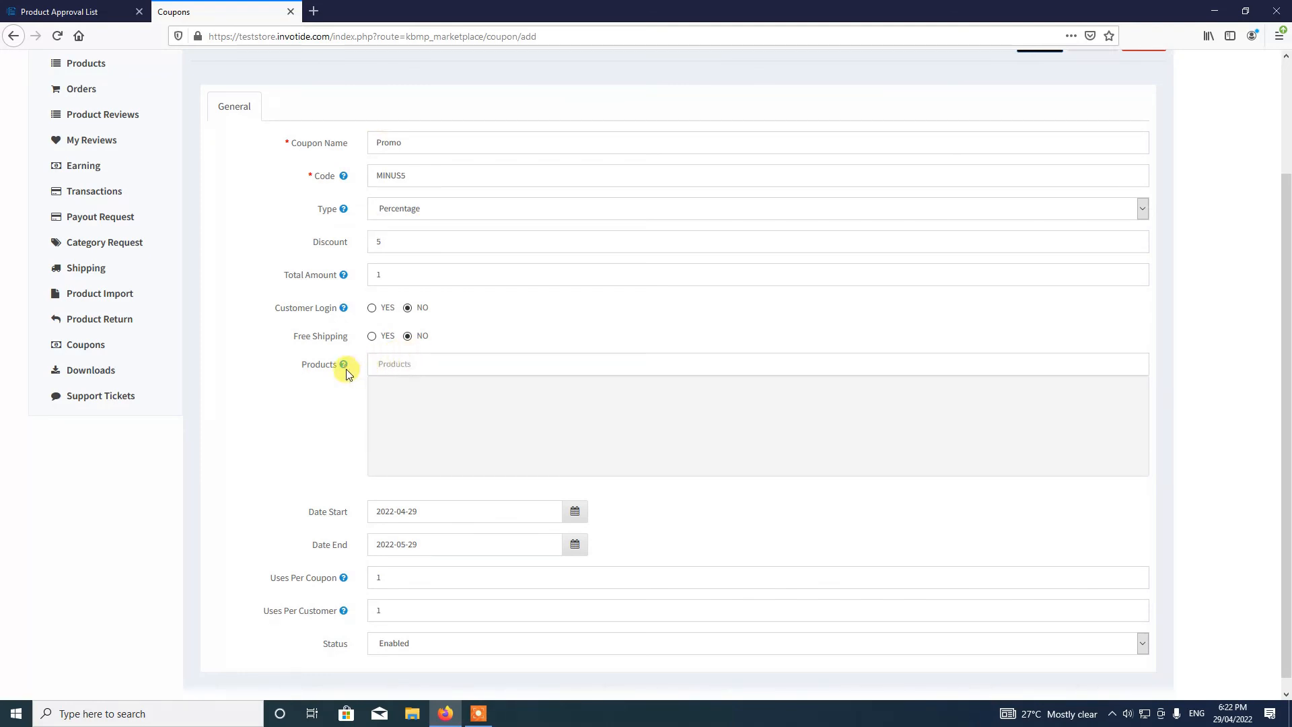
mouse_move(340, 366)
scroll(491, 462, "up", 1)
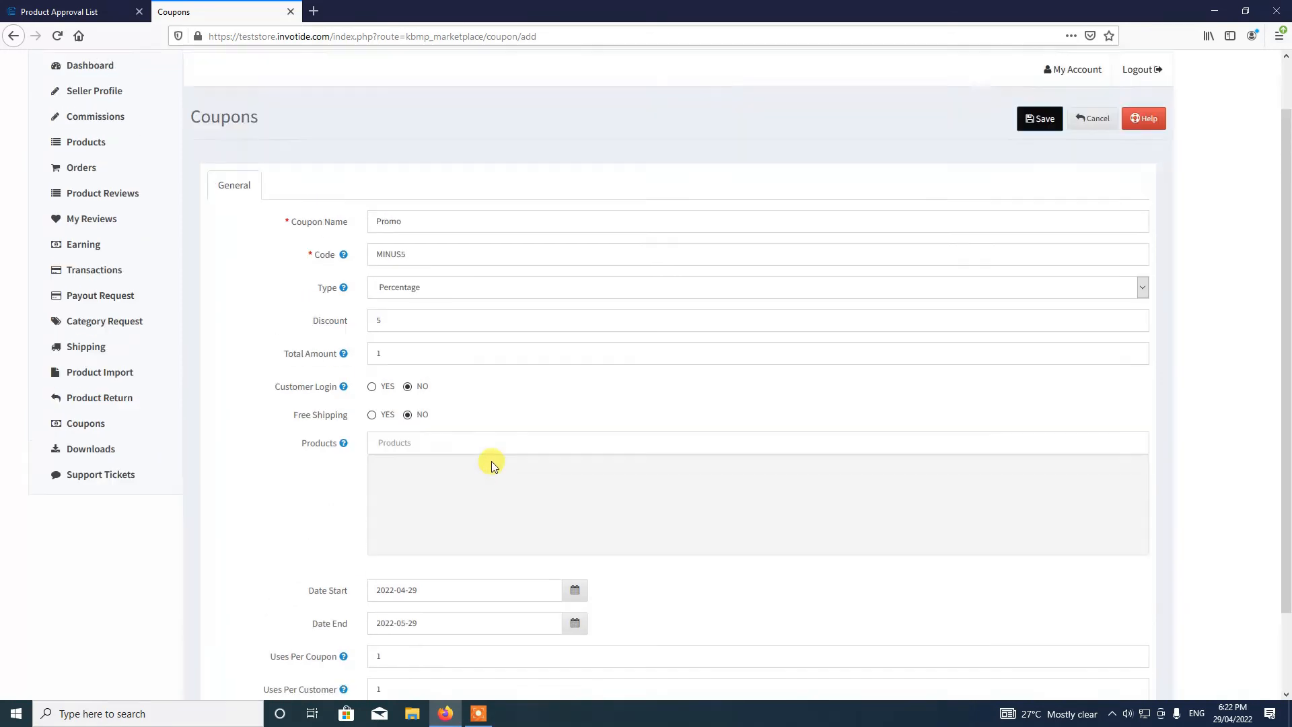
- Pick June 10, 2022 as the Promo coupon's Date End, replacing 2022-05-29
scroll(491, 462, "down", 2)
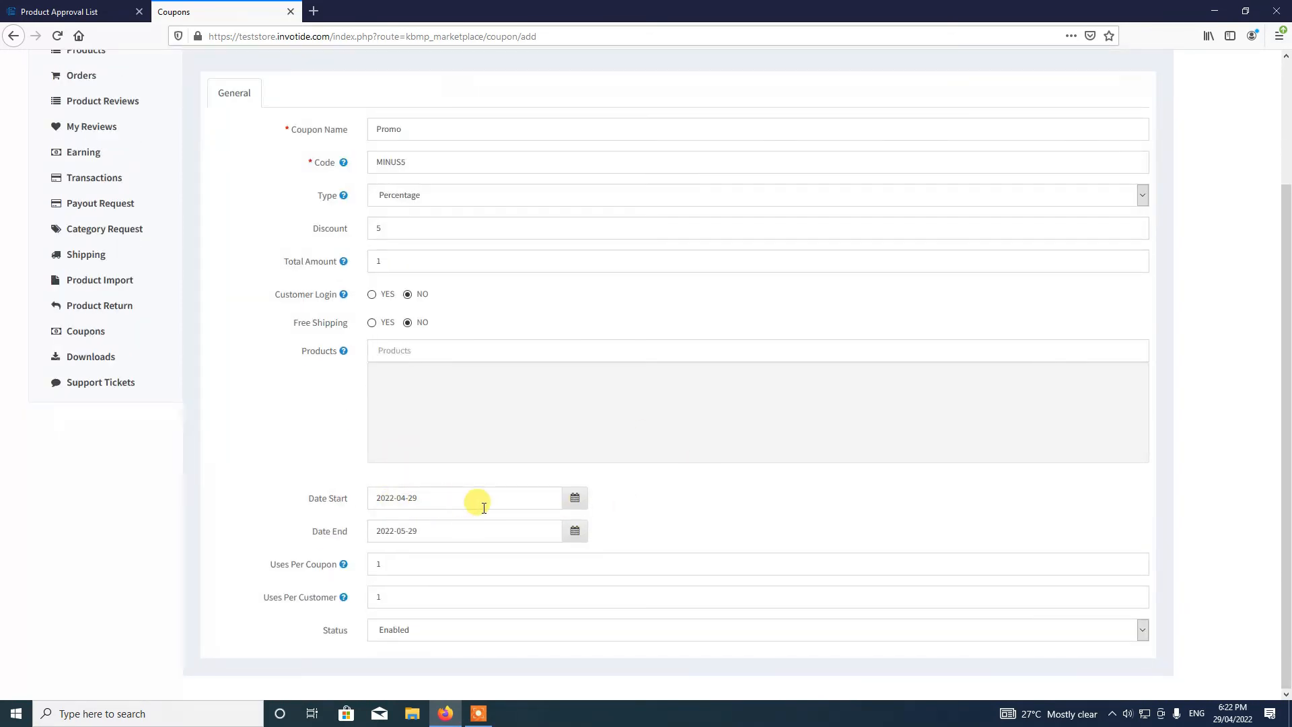
left_click(575, 497)
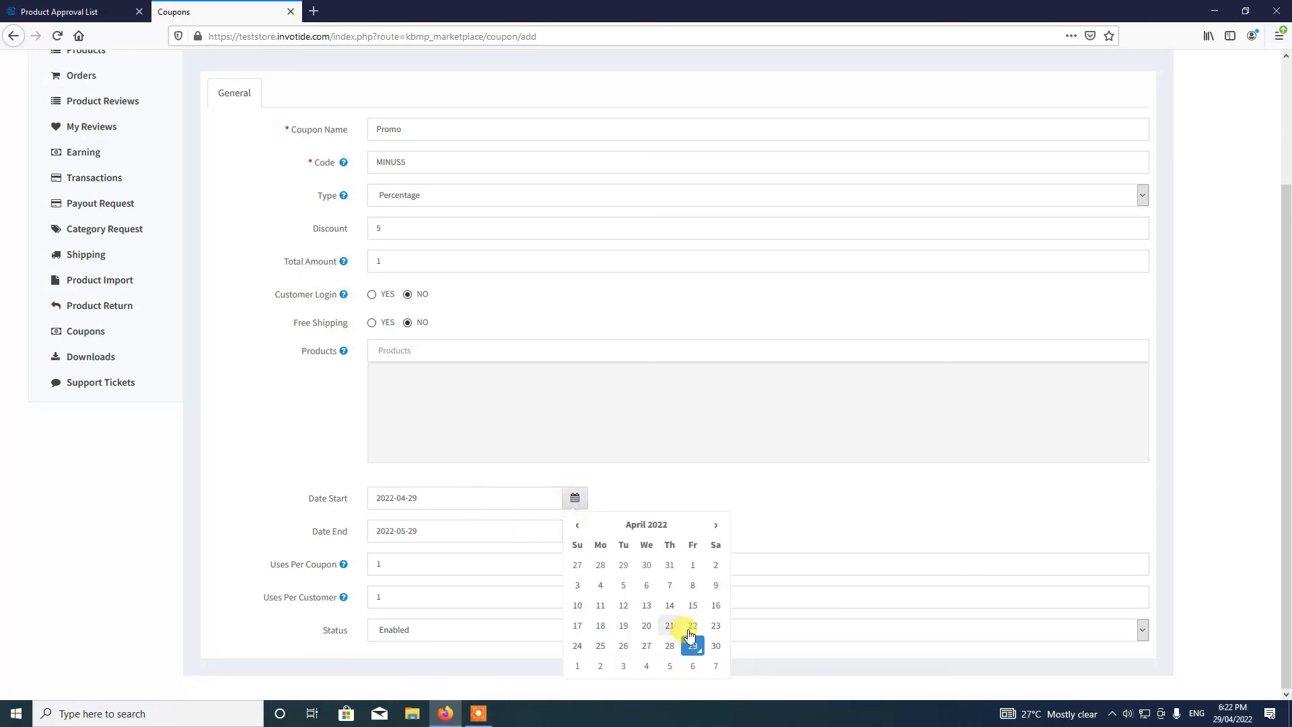
left_click(575, 498)
left_click(576, 531)
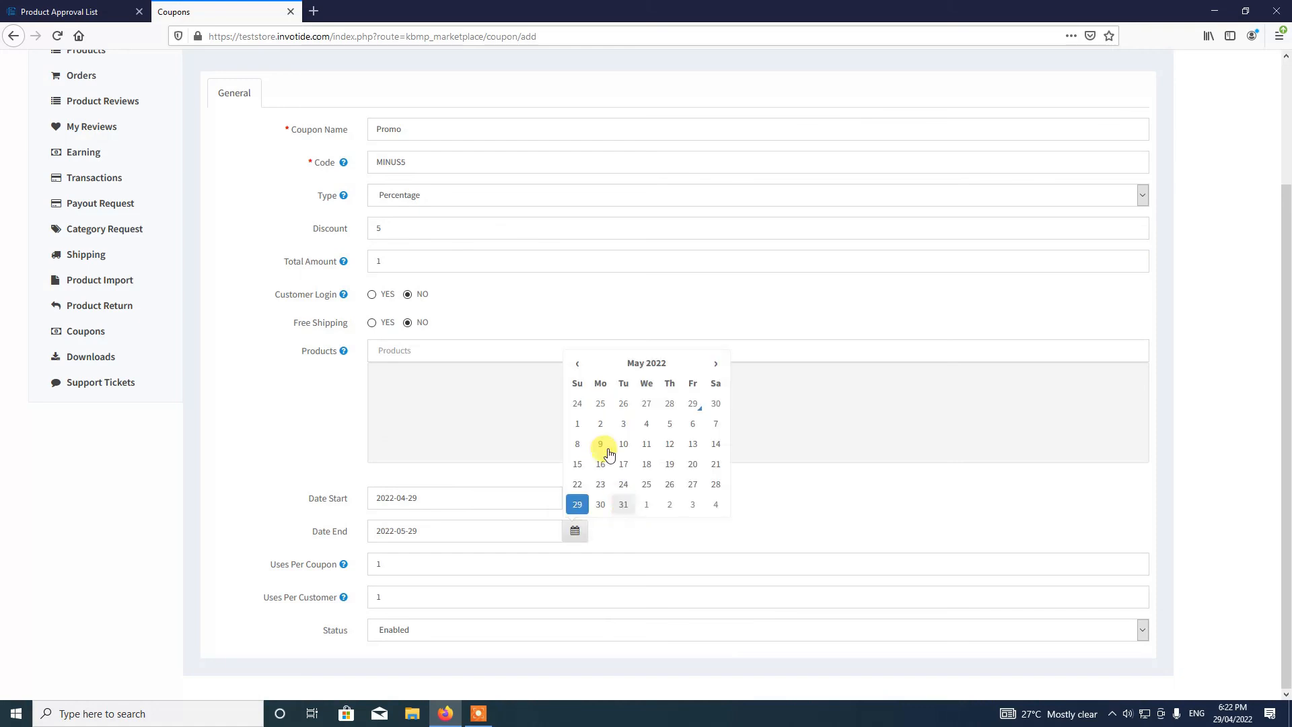
left_click(715, 363)
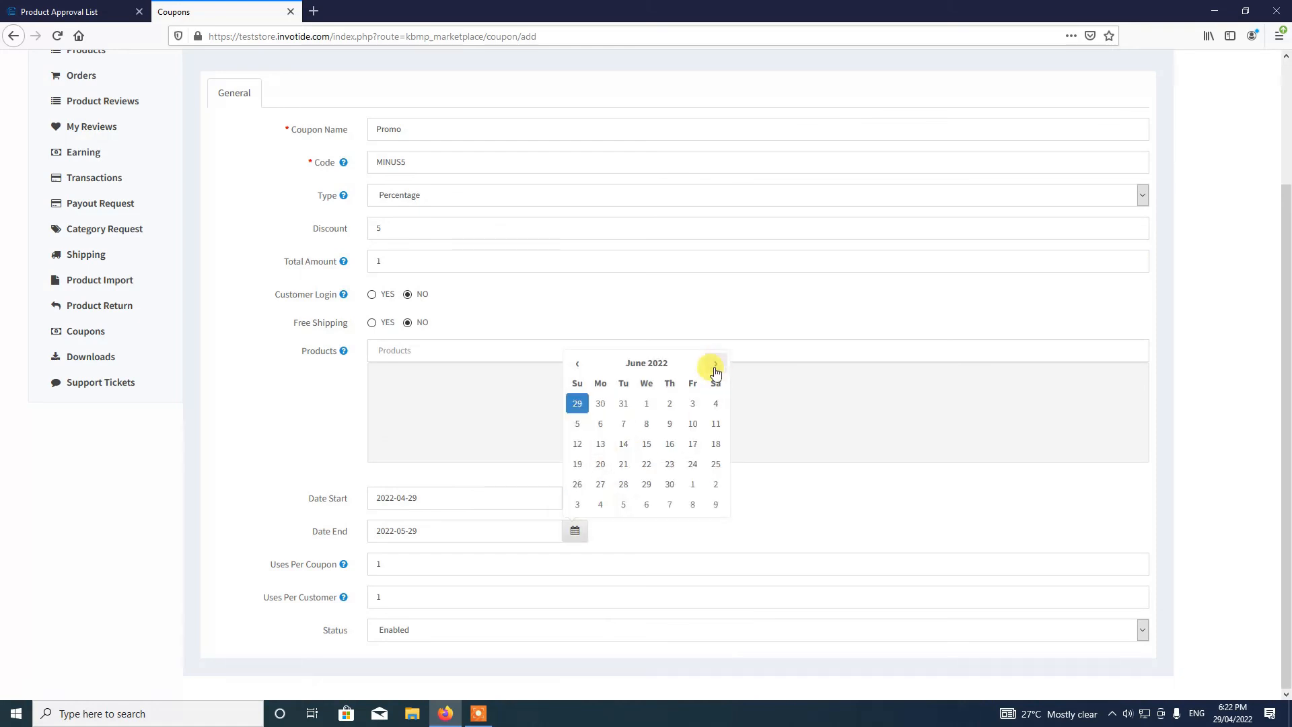
left_click(698, 426)
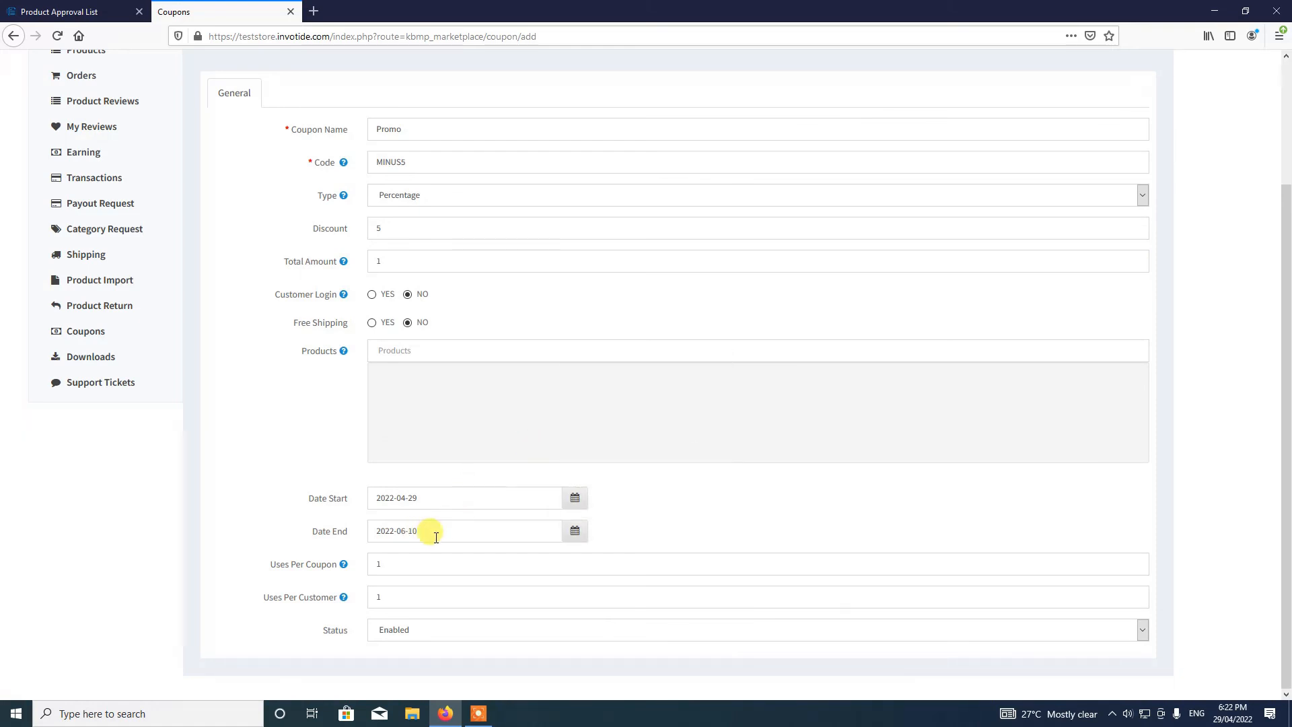
left_click(576, 531)
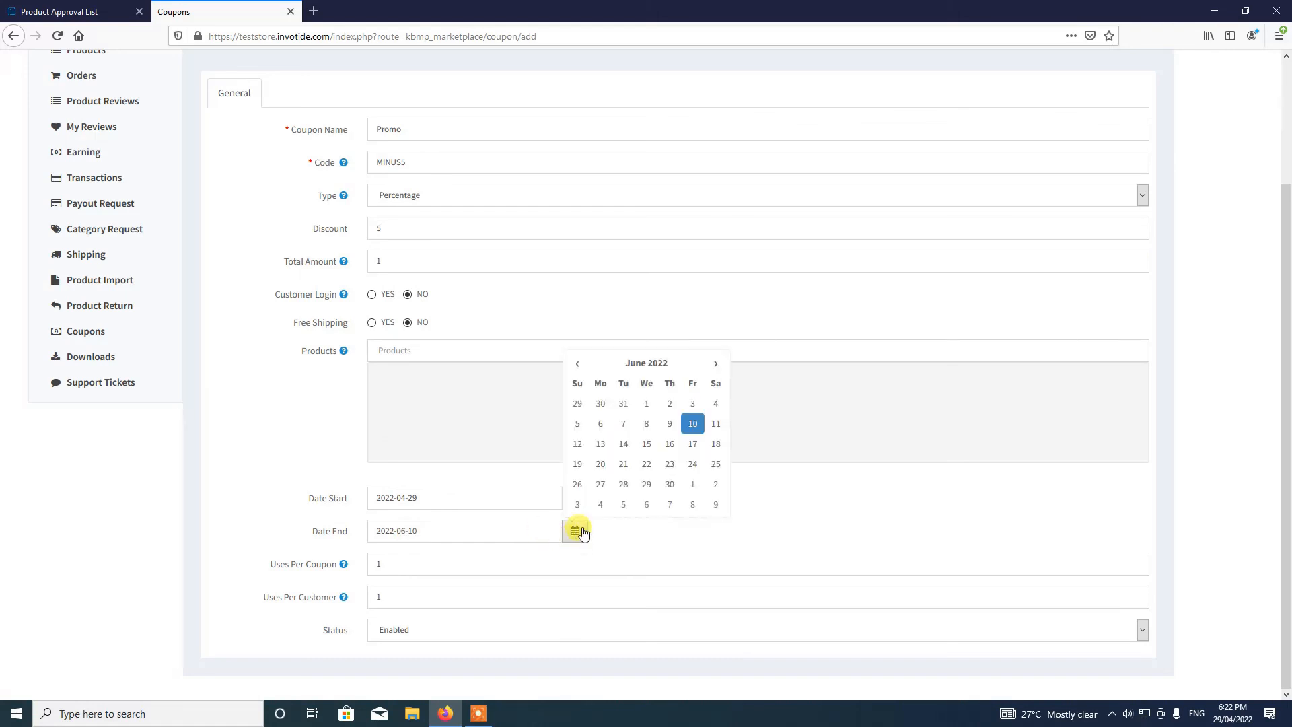
left_click(692, 425)
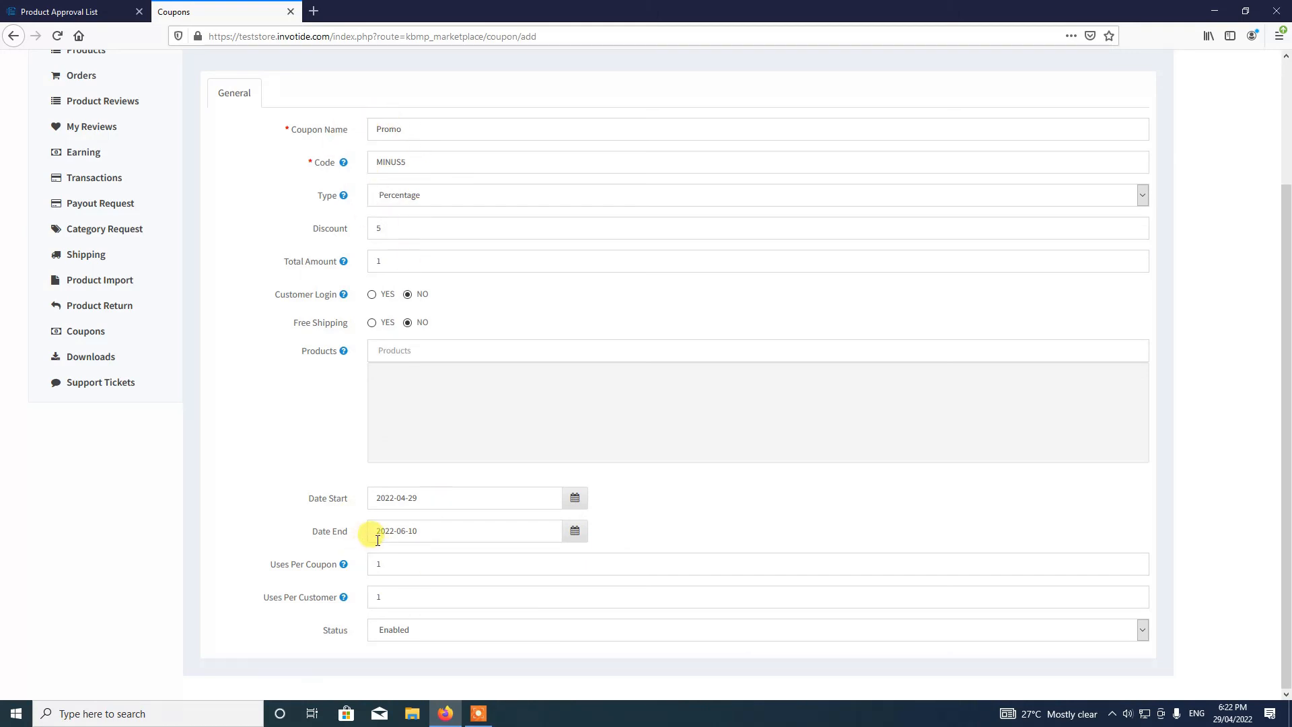
scroll(571, 594, "up", 1)
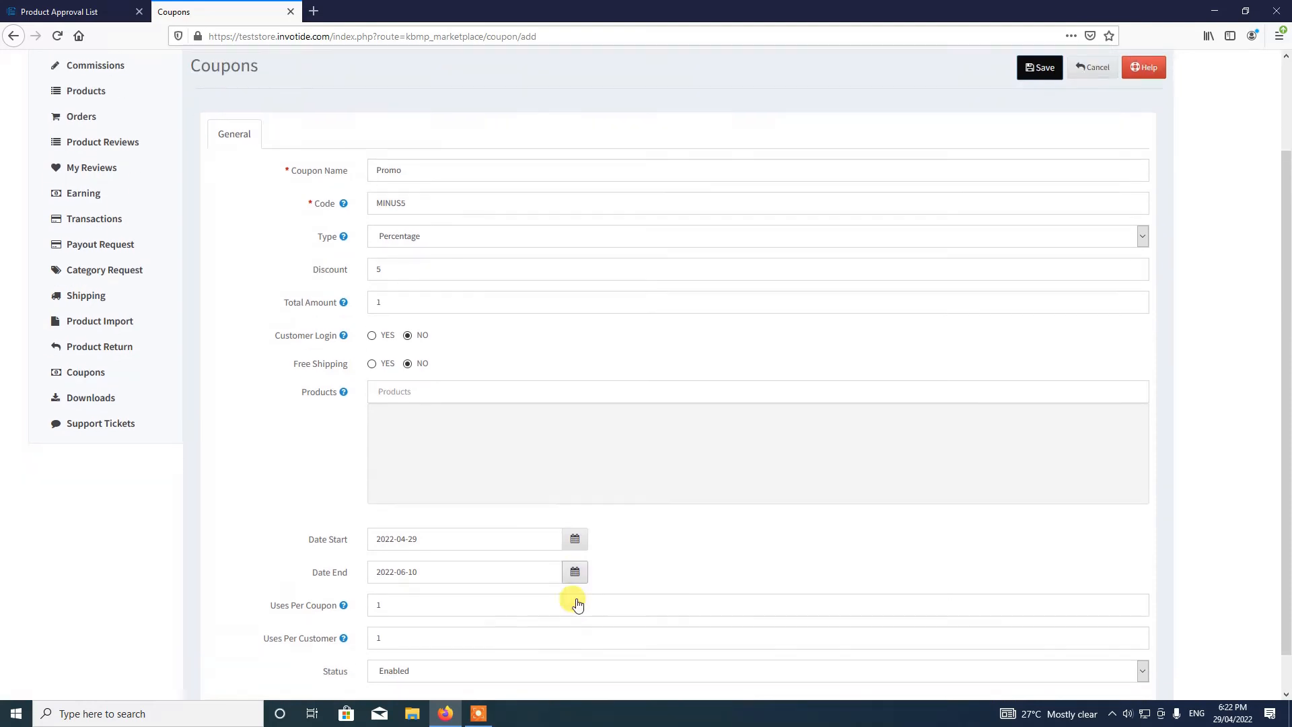
- Empty Uses Per Customer and change Uses Per Coupon to 2 on the Promo coupon
scroll(574, 600, "down", 1)
mouse_move(344, 564)
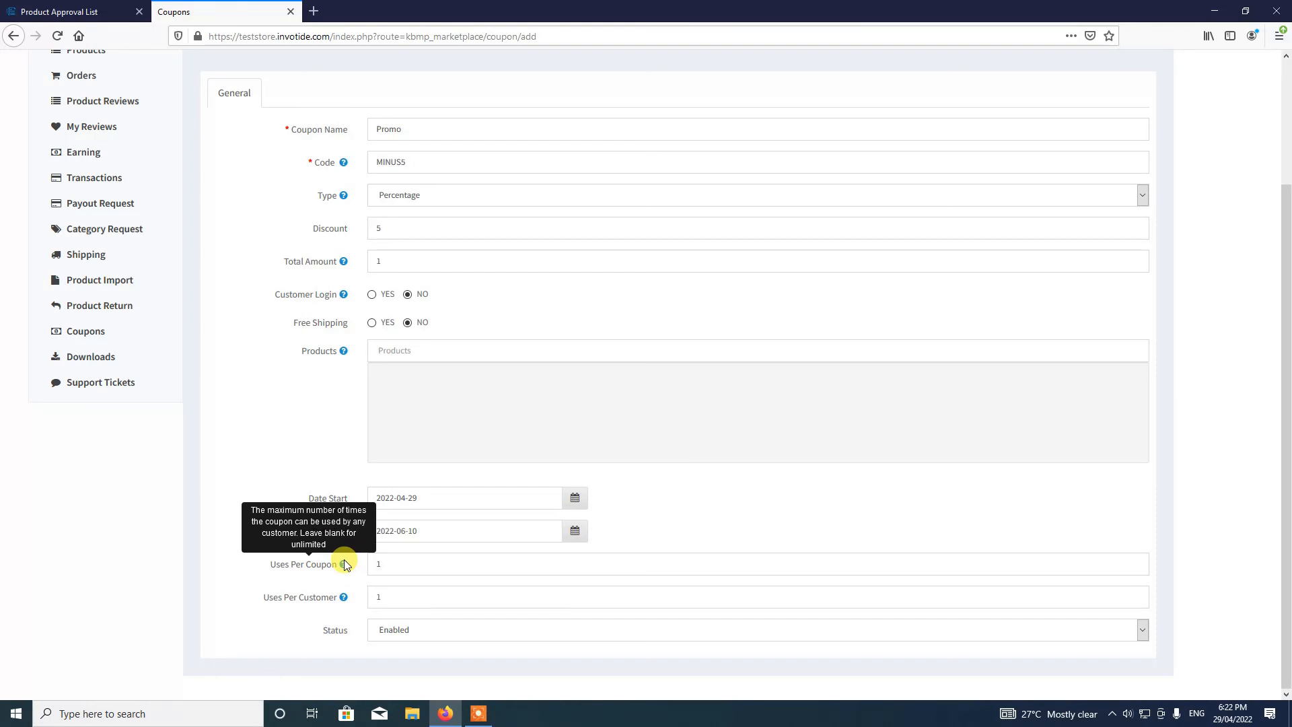
mouse_move(344, 601)
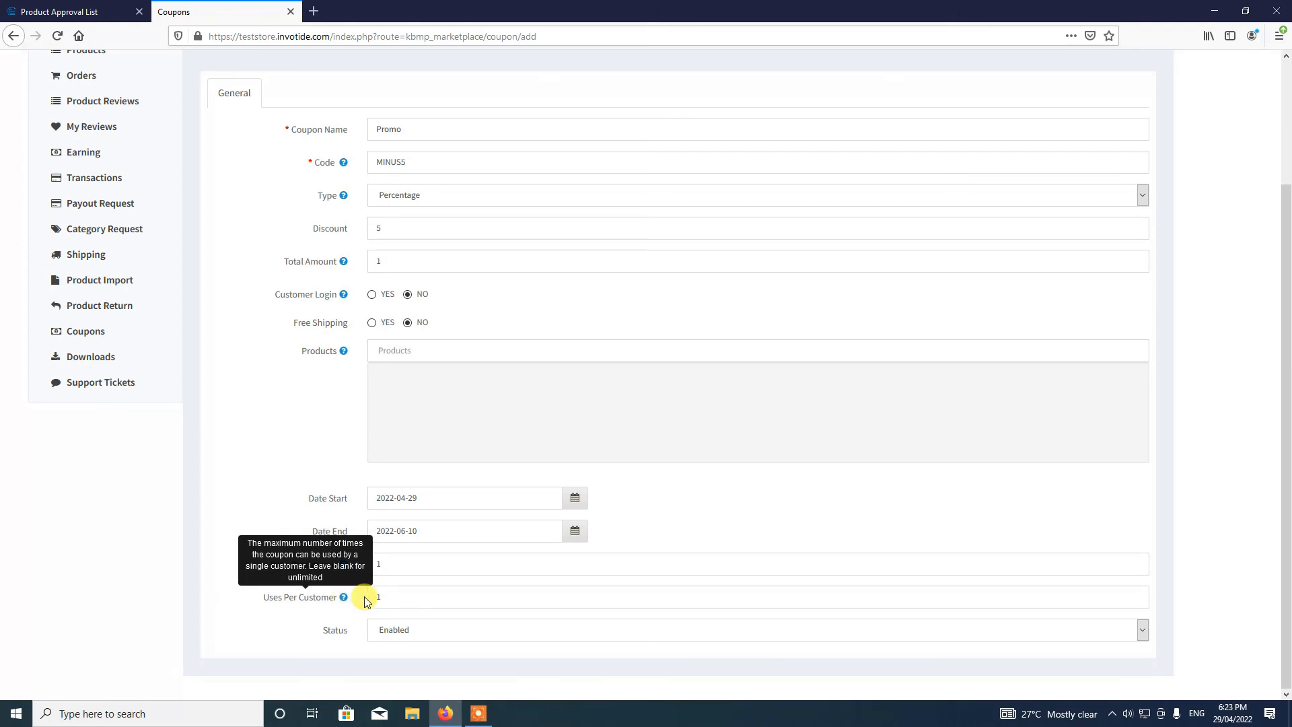
left_click(376, 596)
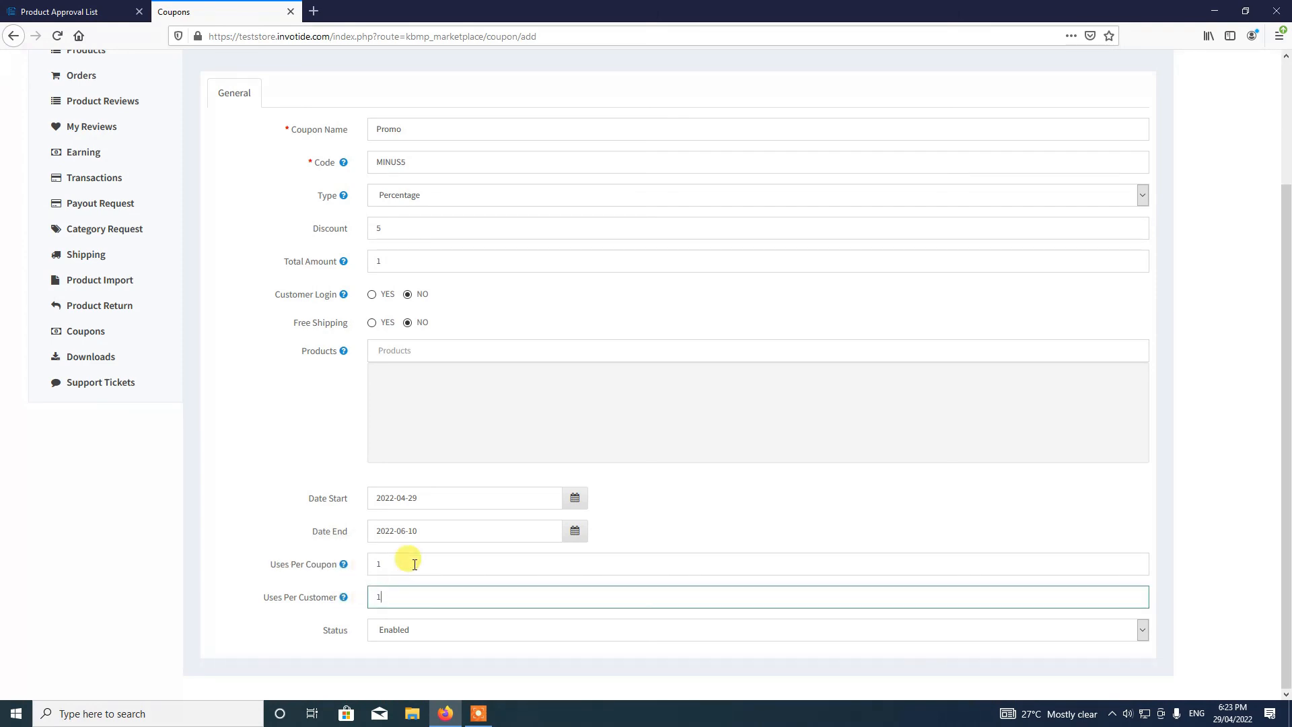
key("BackSpace")
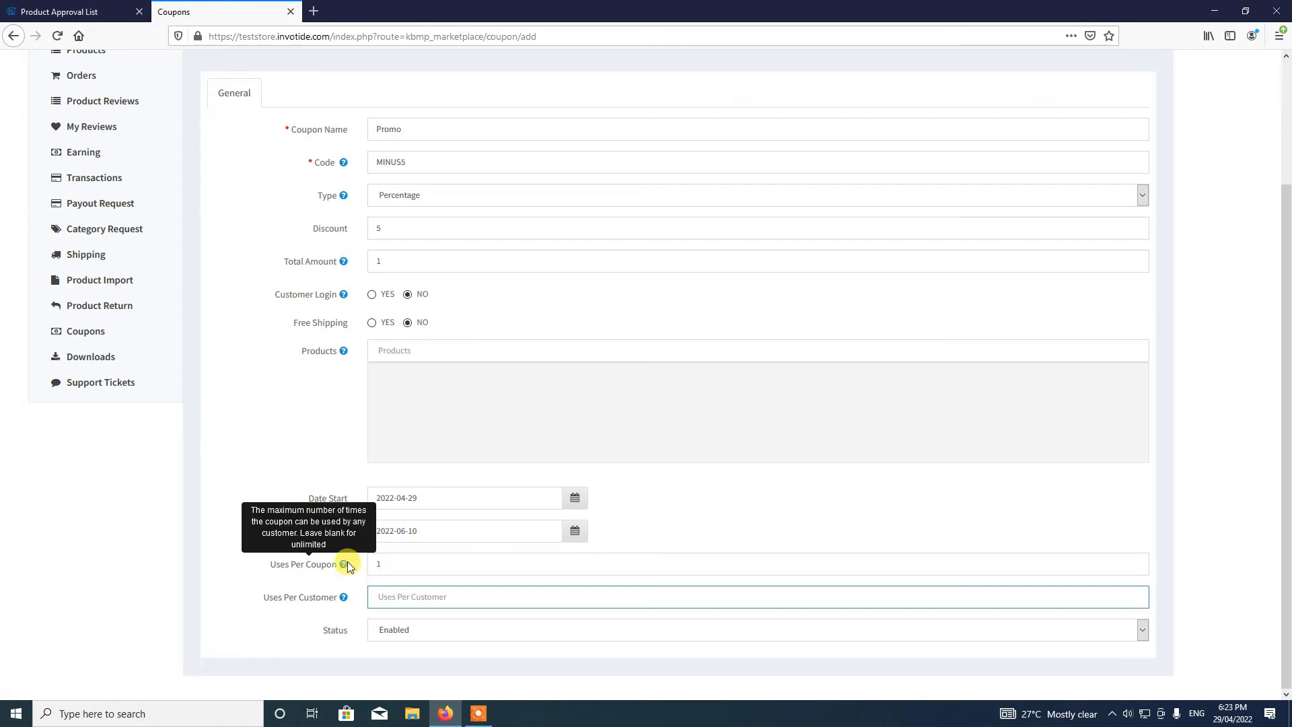
left_click(411, 562)
key("BackSpace")
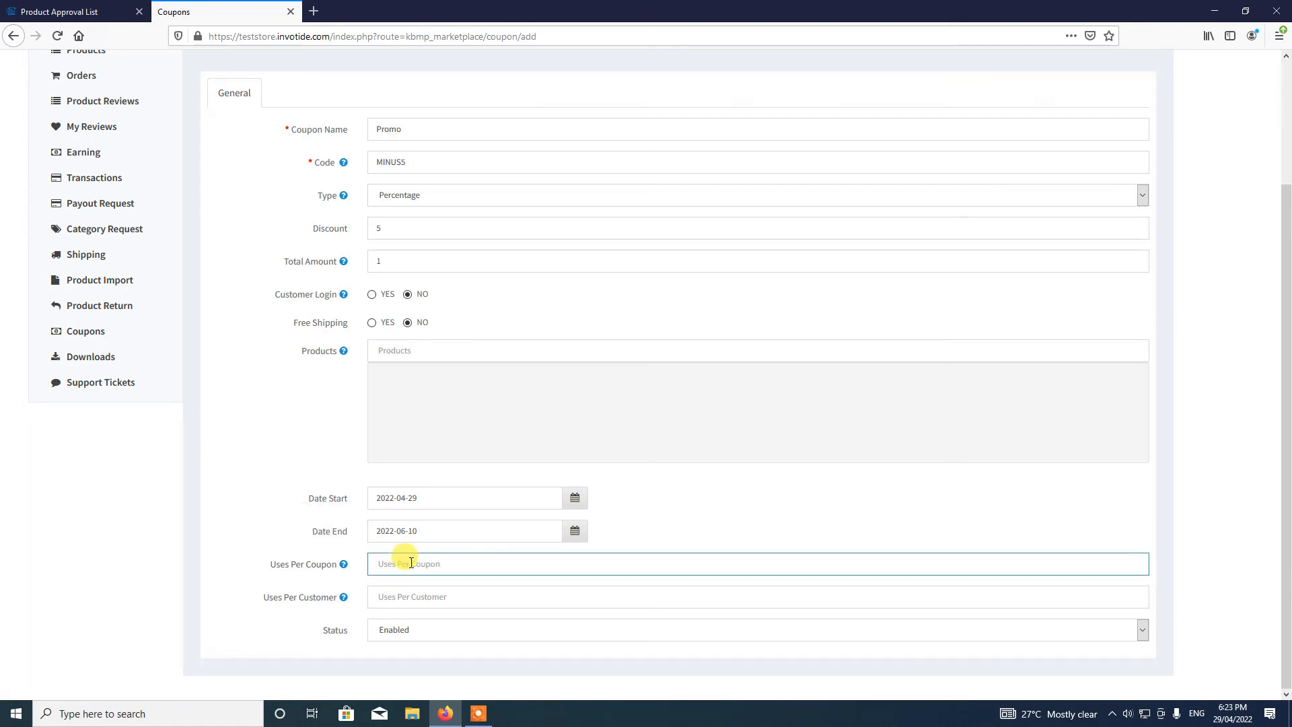
type("2")
mouse_move(329, 571)
scroll(338, 482, "up", 3)
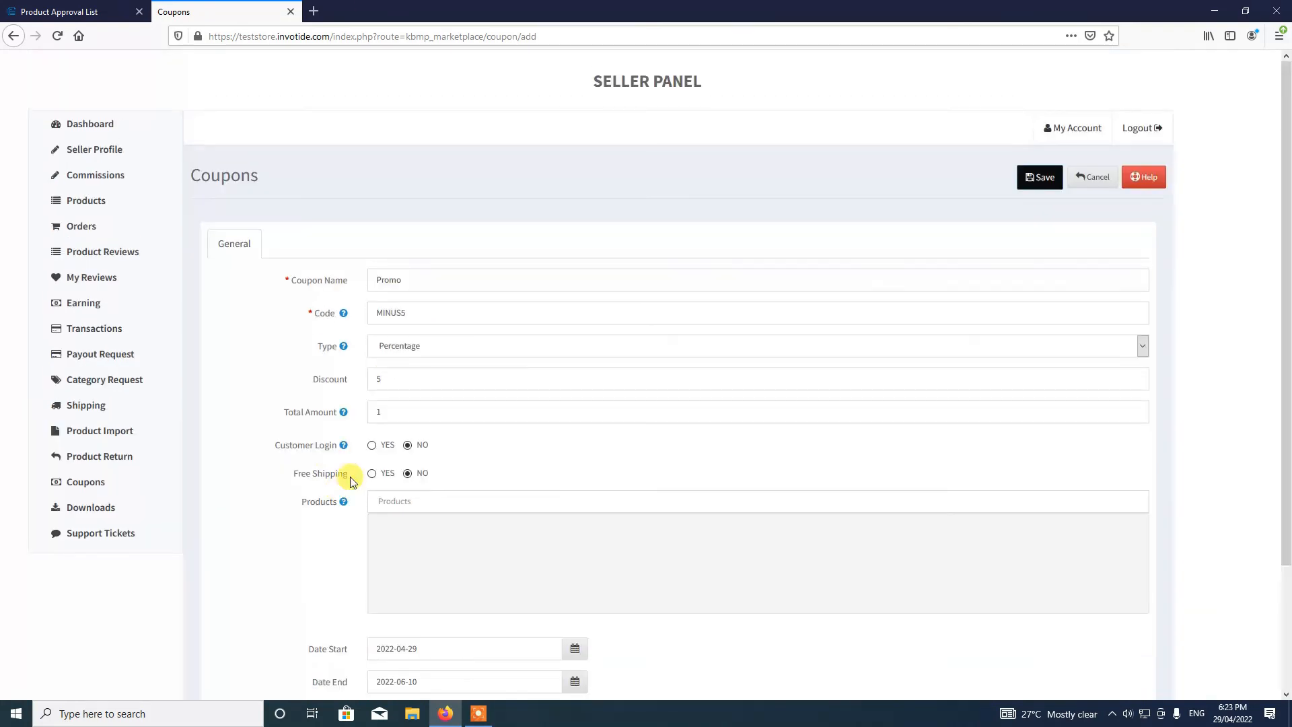
- Add Test Product to the Promo coupon's Products field
left_click(1030, 177)
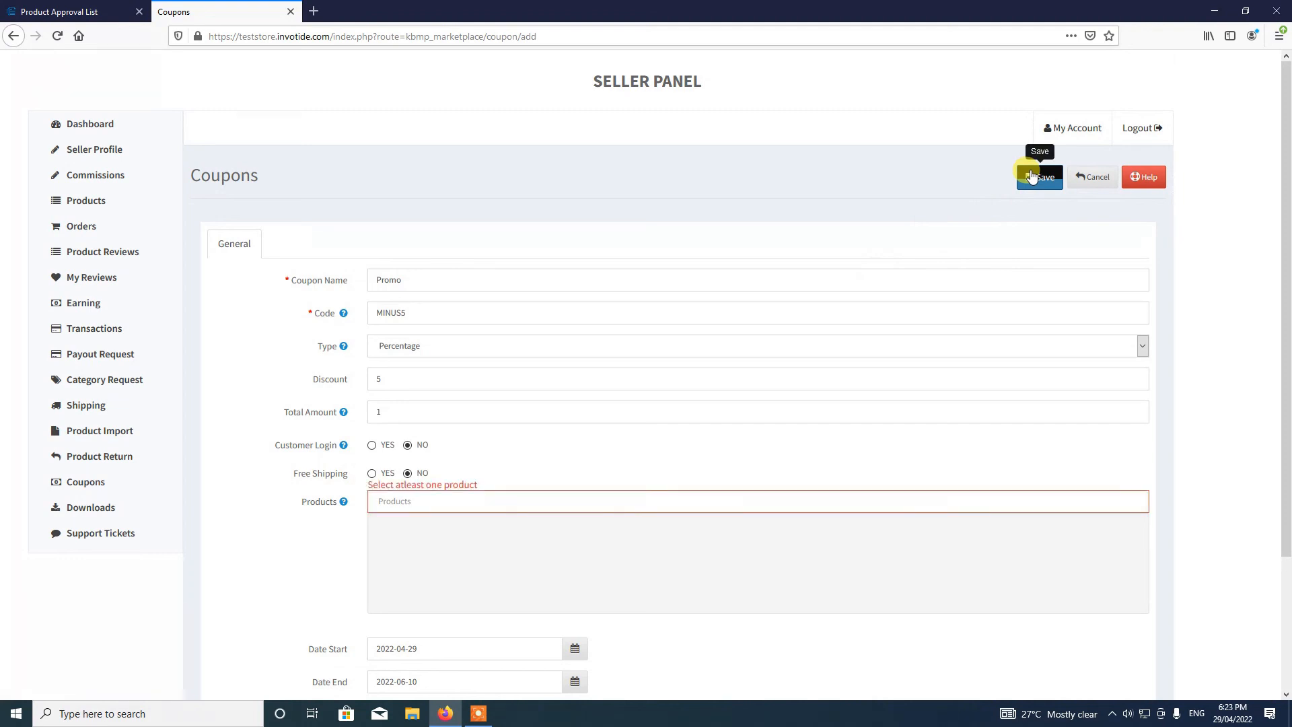
left_click(454, 499)
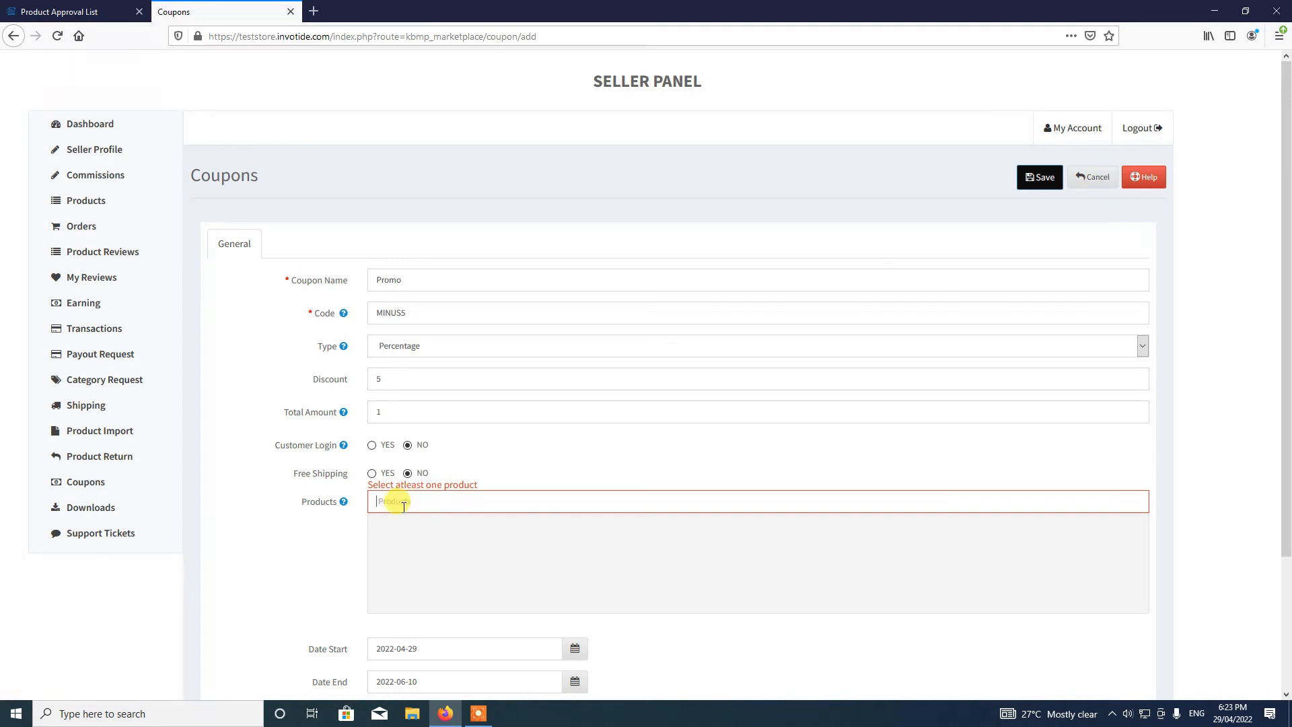
type("test")
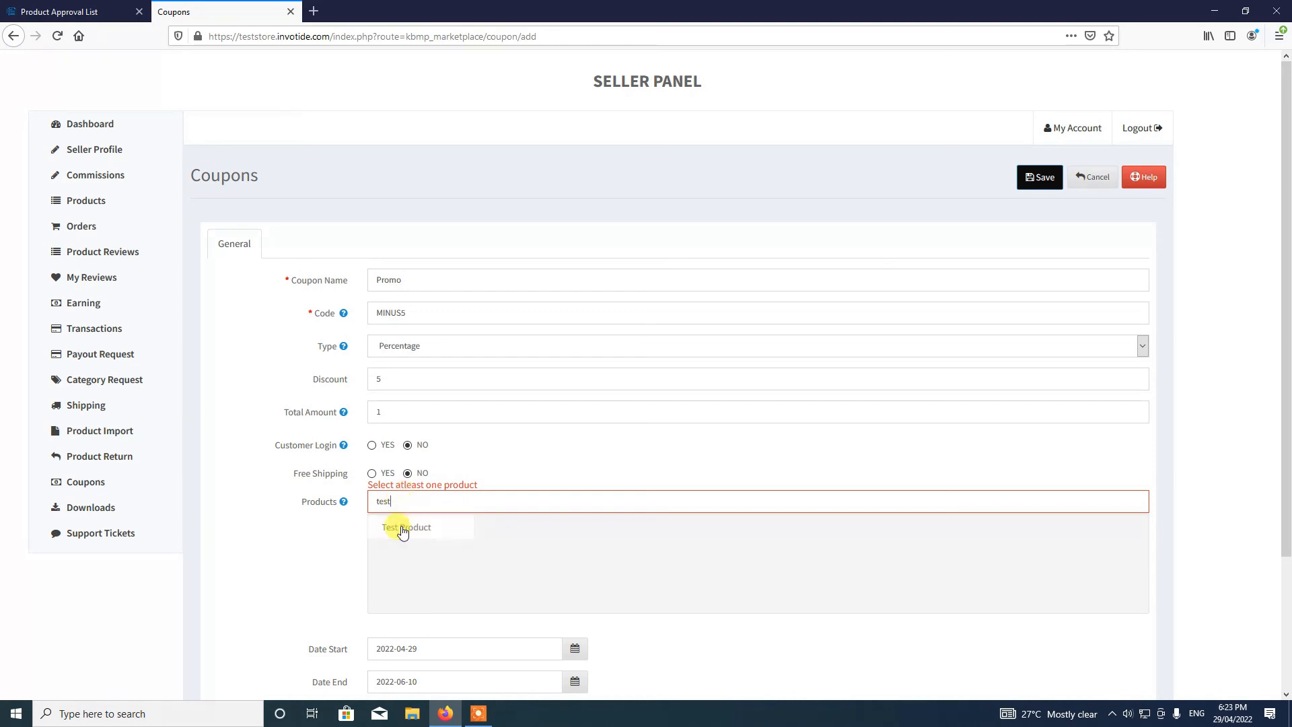
left_click(403, 527)
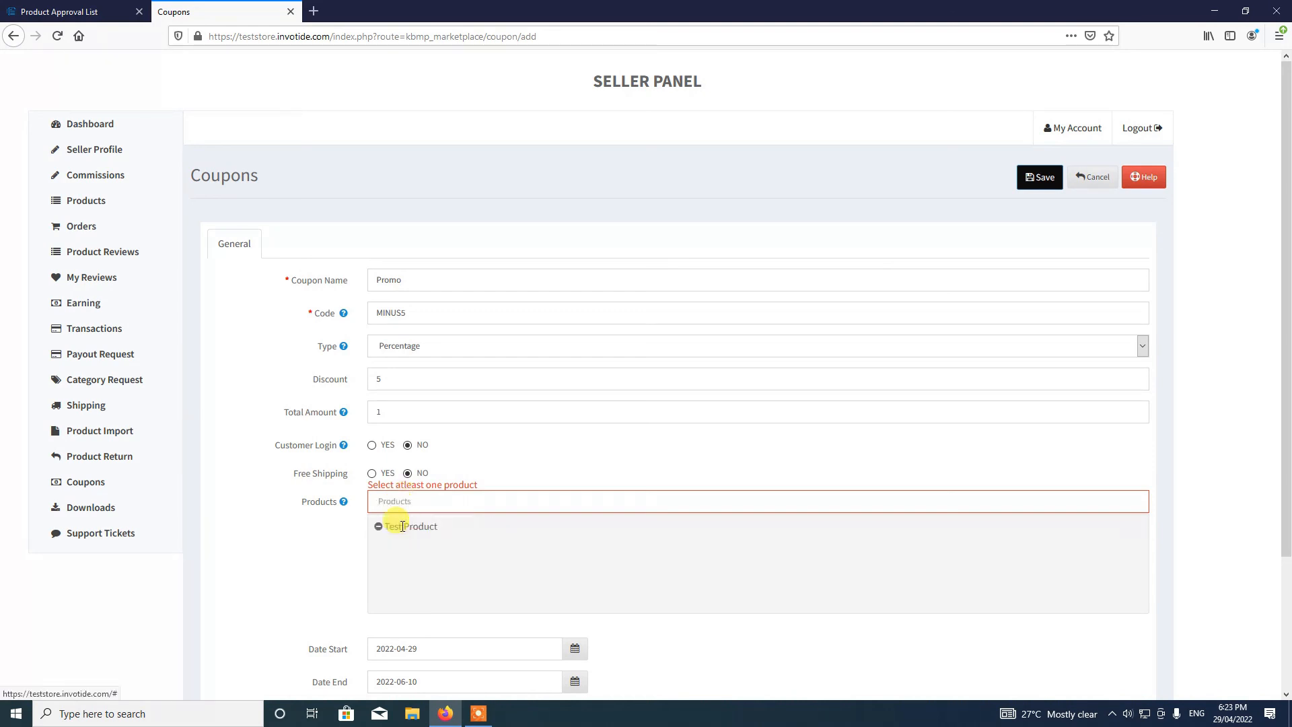
left_click(1037, 179)
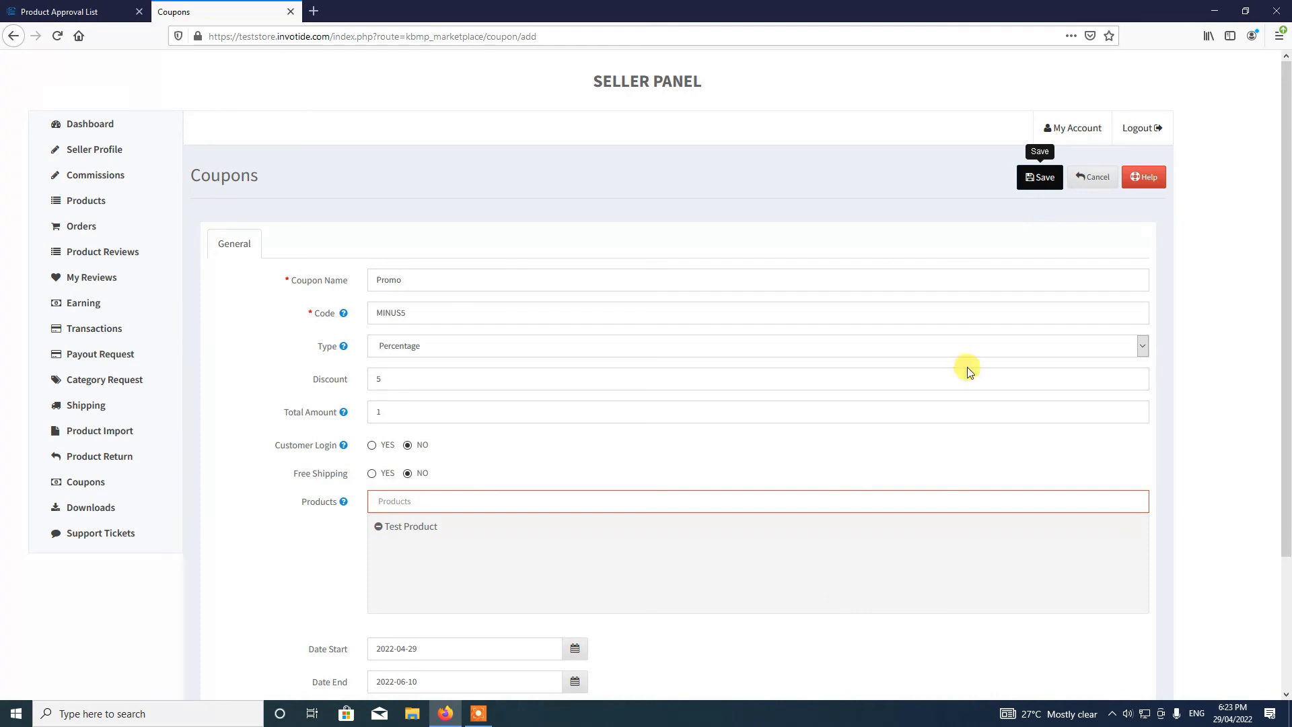
- Set Uses Per Customer to 1 and save the Promo coupon
left_click(451, 500)
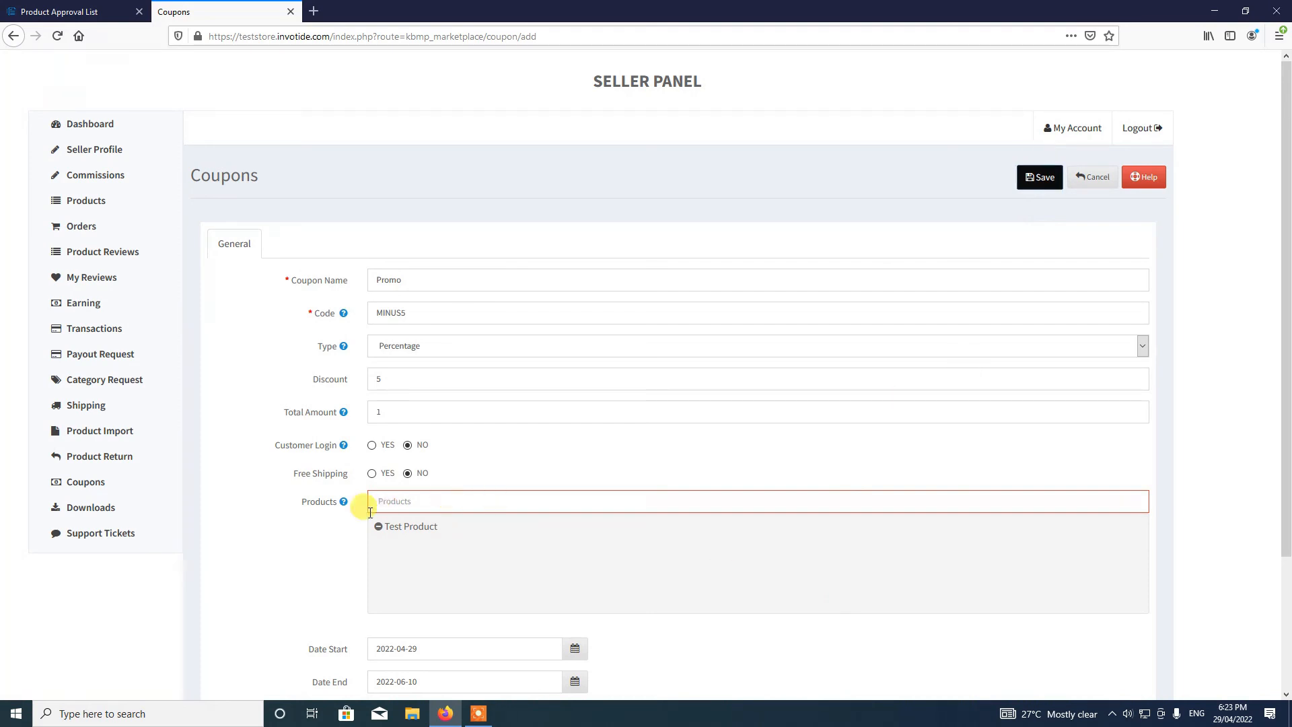
scroll(349, 508, "down", 3)
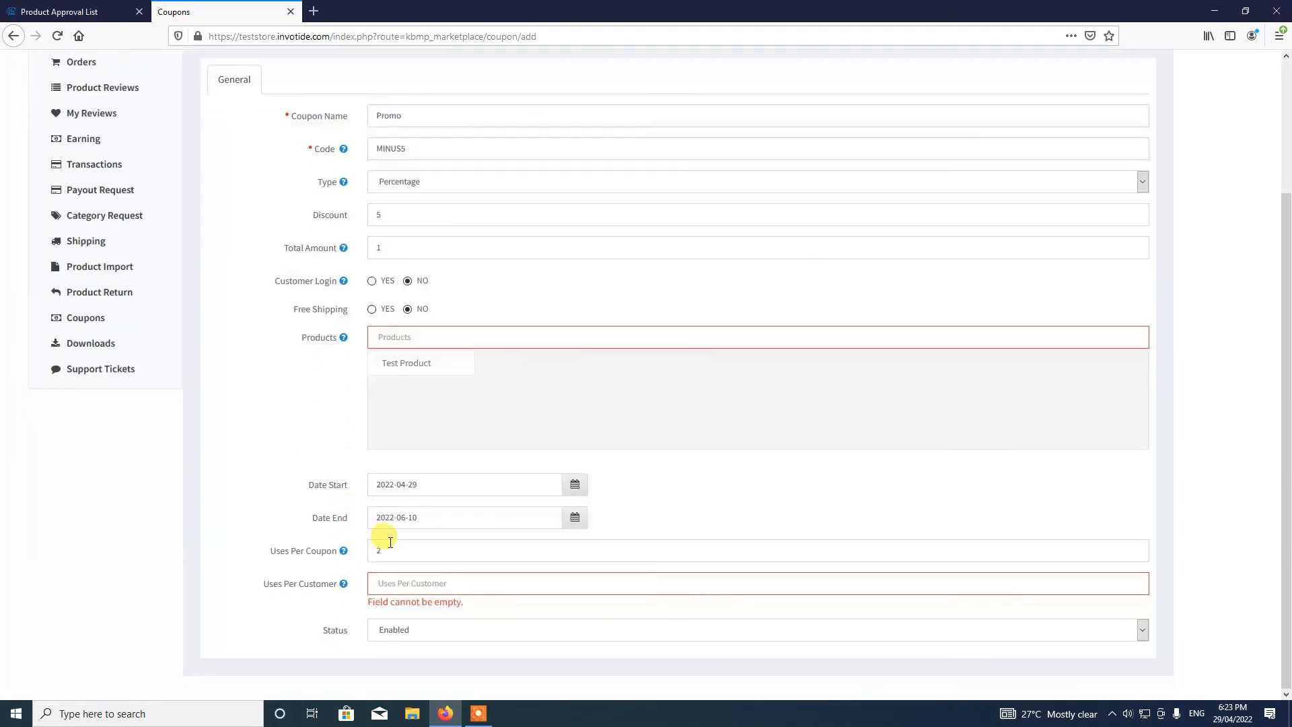
left_click(406, 585)
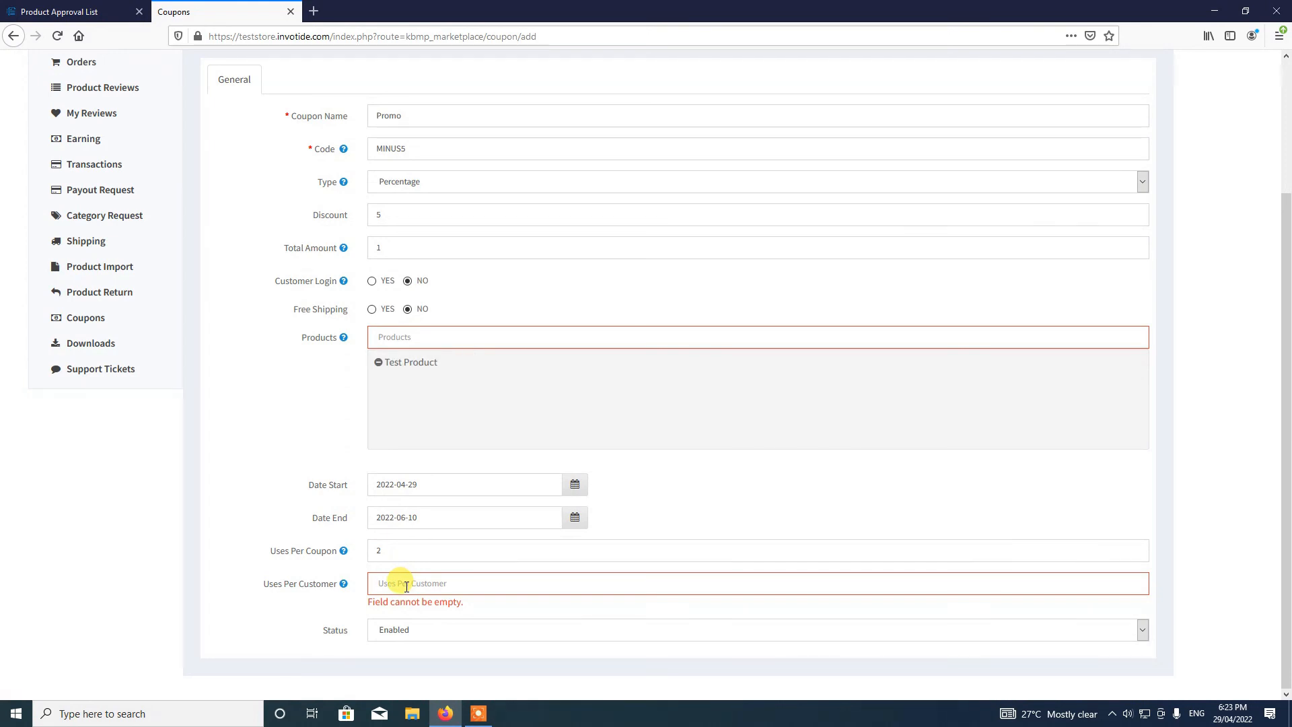
type("1")
scroll(779, 539, "up", 3)
left_click(1047, 173)
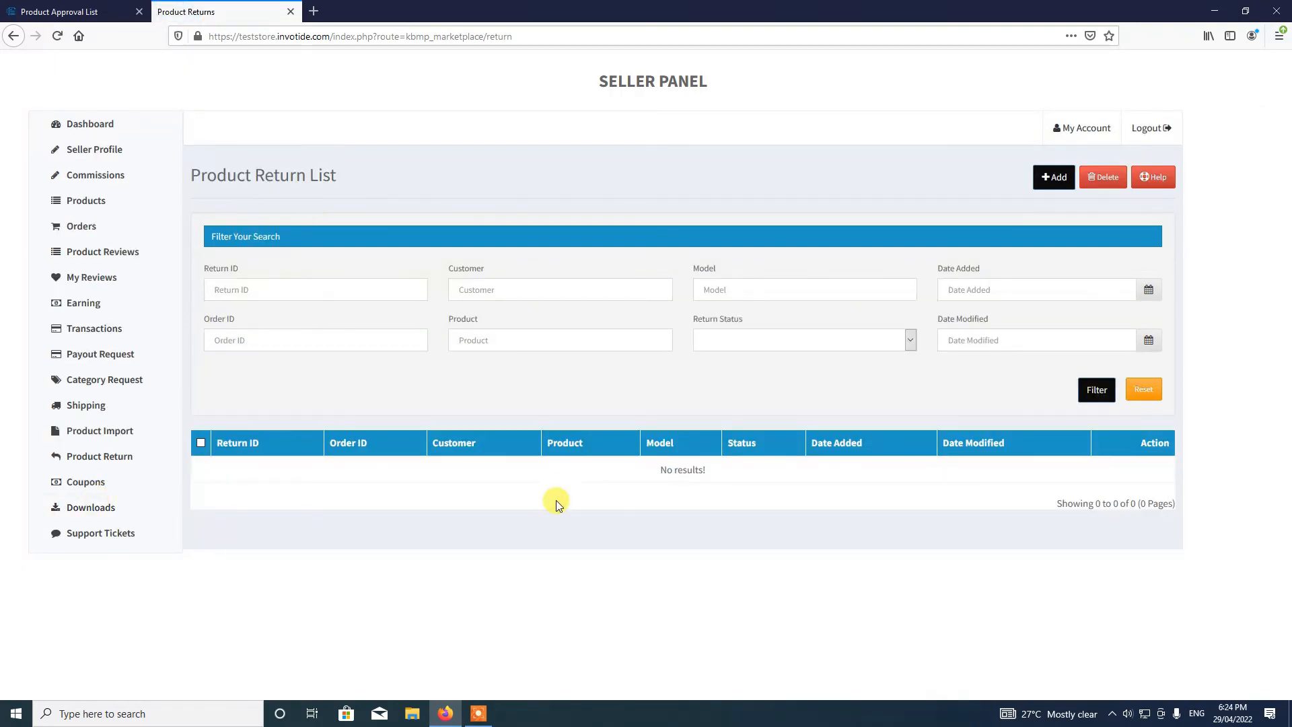
- View the Returns Setup Guide help on the Product Return page, then close it
left_click(1173, 175)
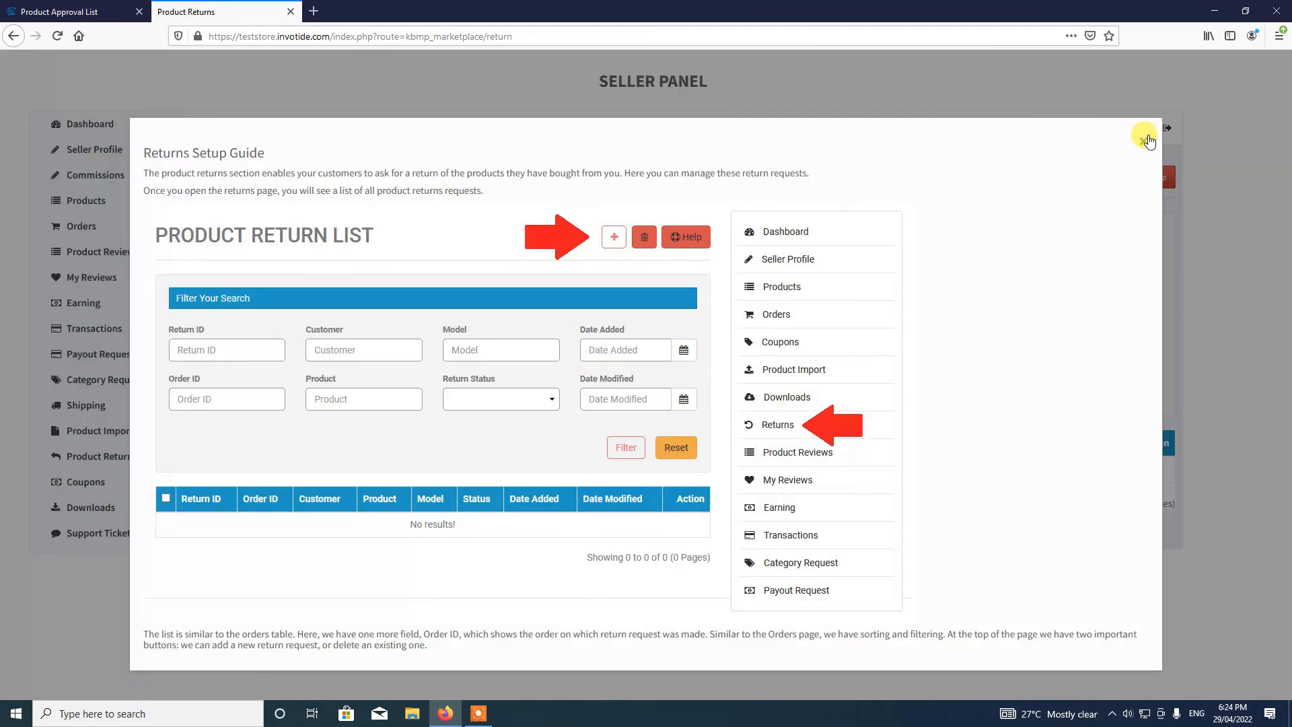
left_click(1150, 141)
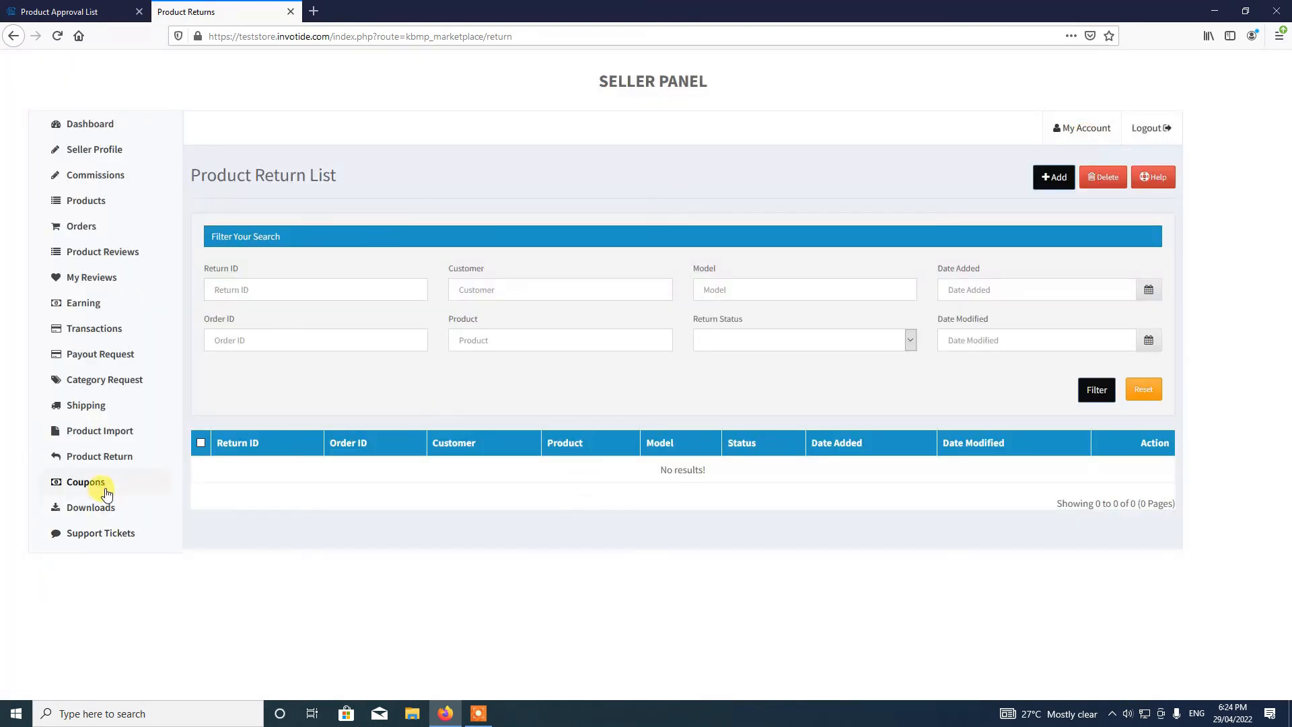
- Open Category Request, view and close its help, then go back to the Dashboard
left_click(88, 379)
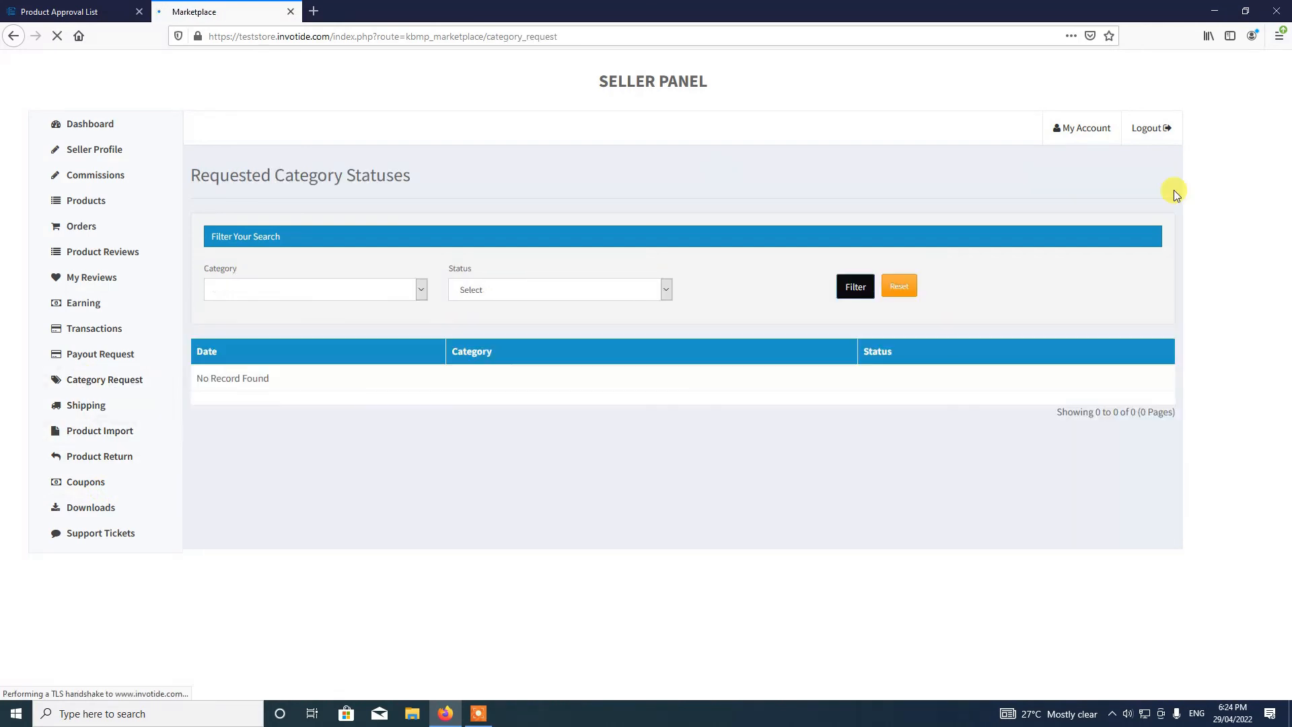
left_click(1143, 177)
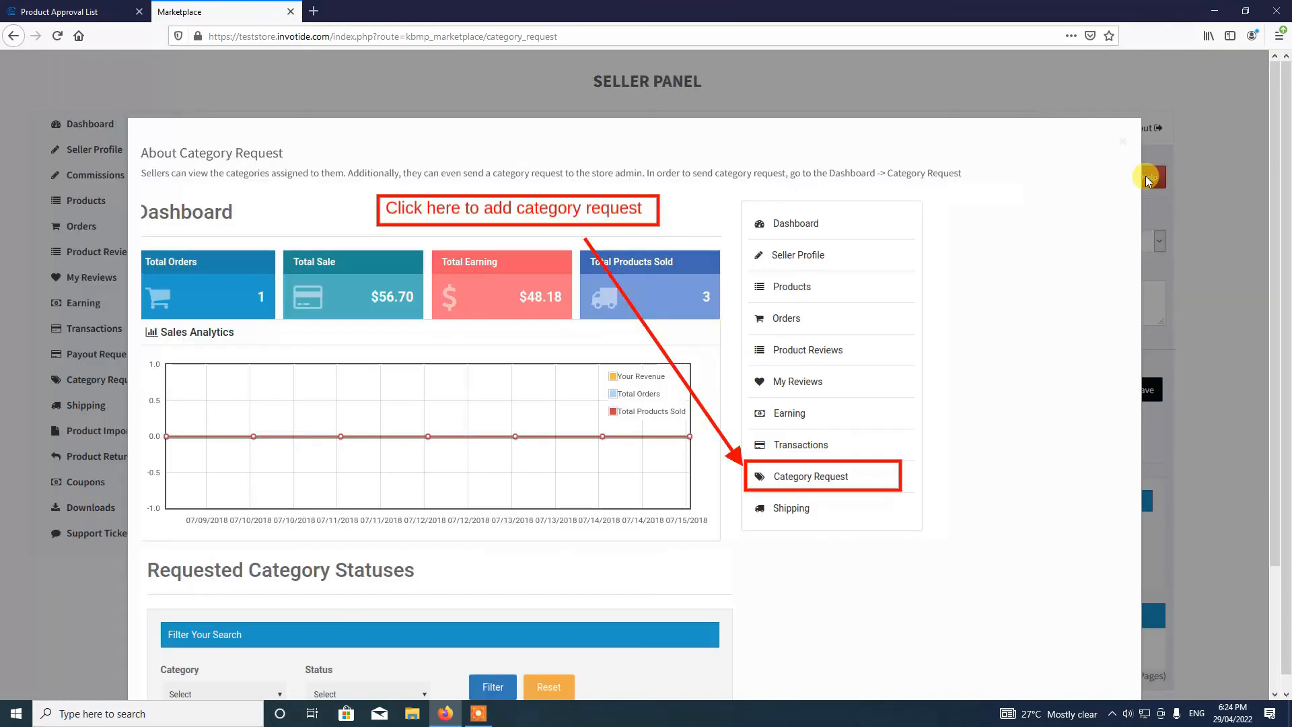
left_click(1167, 163)
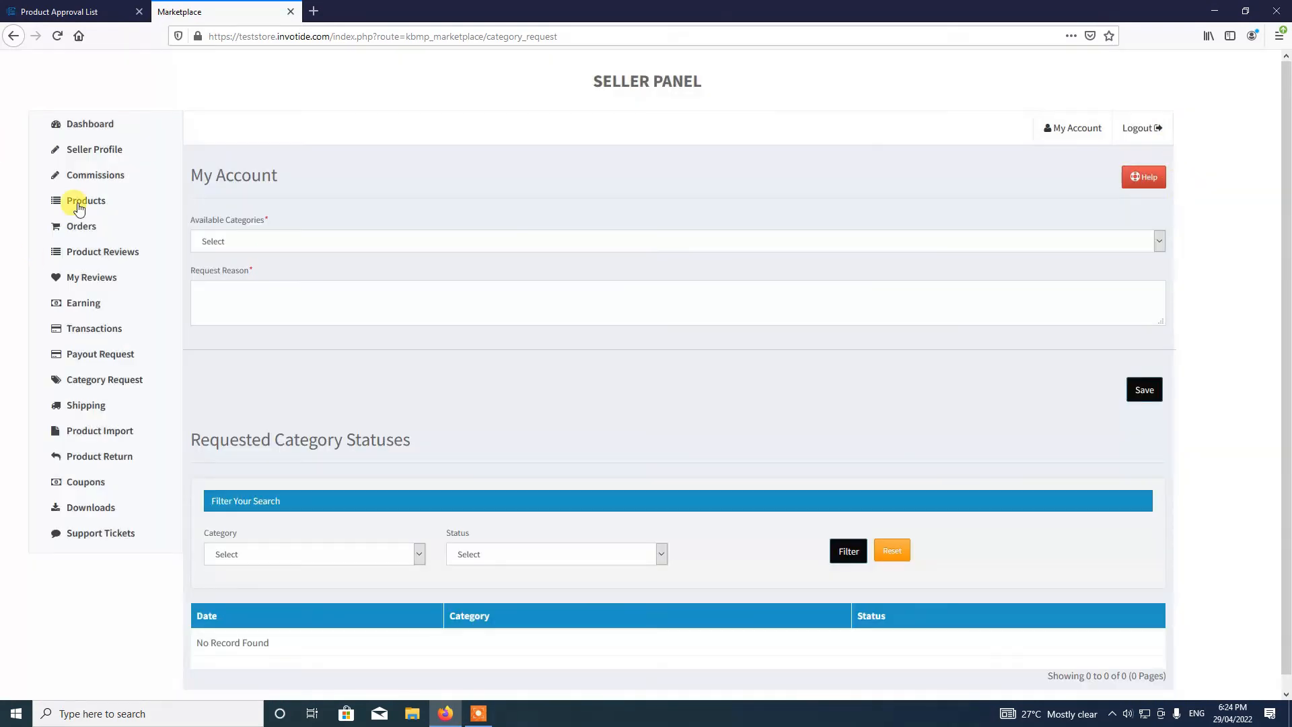
left_click(91, 128)
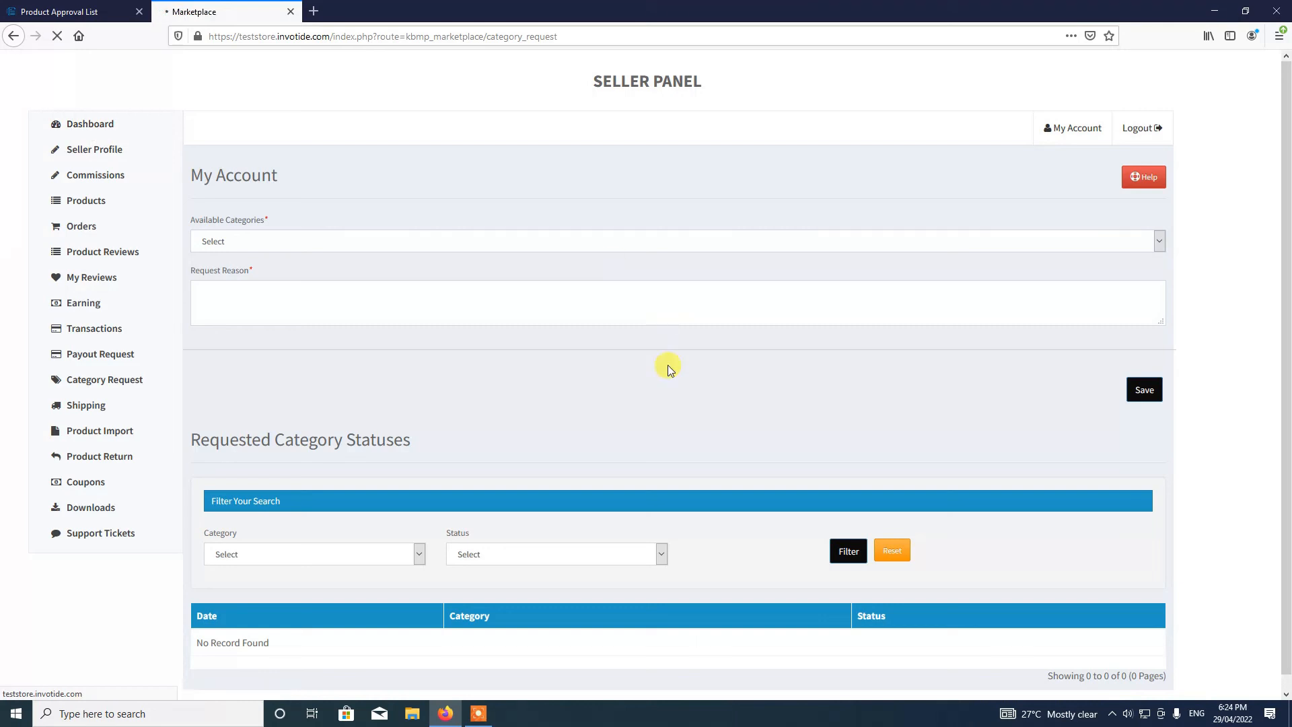